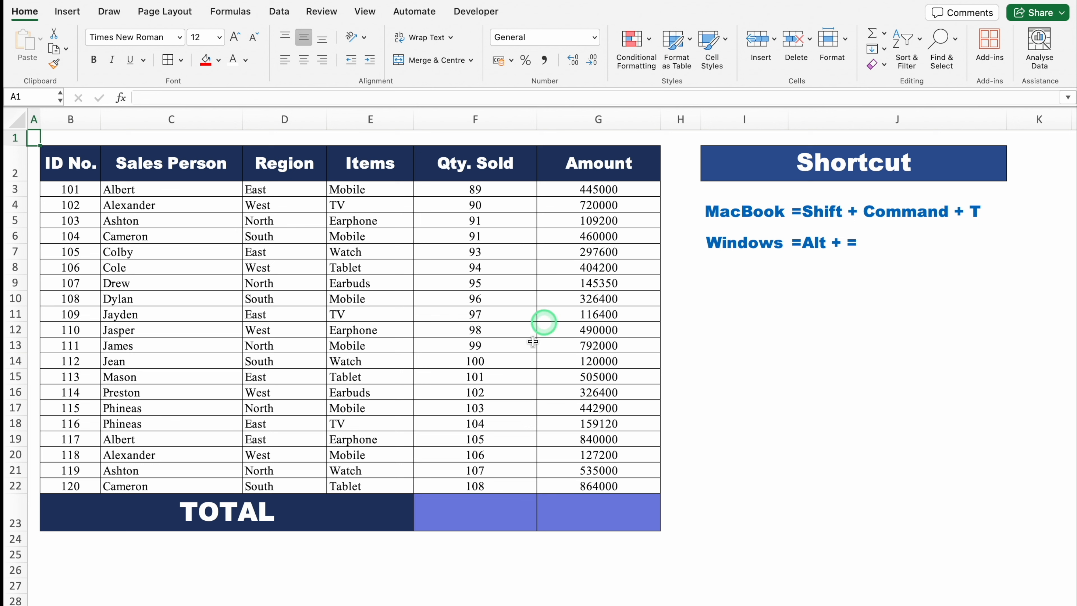
- AutoSum the Qty. Sold and Amount columns in the TOTAL row, cells F23 and G23
left_click(467, 517)
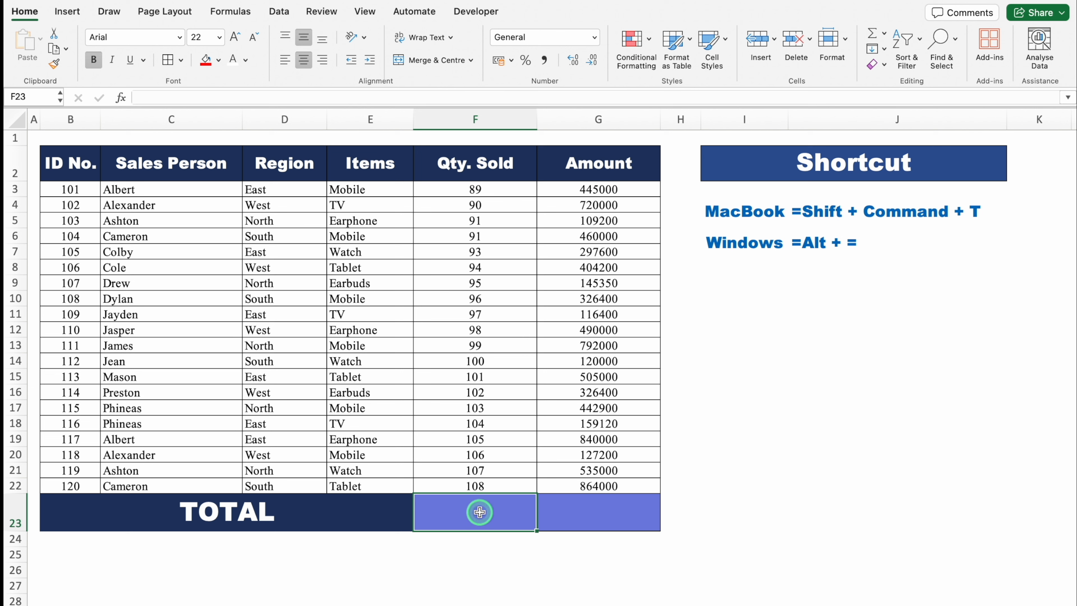
key("shift+super+t")
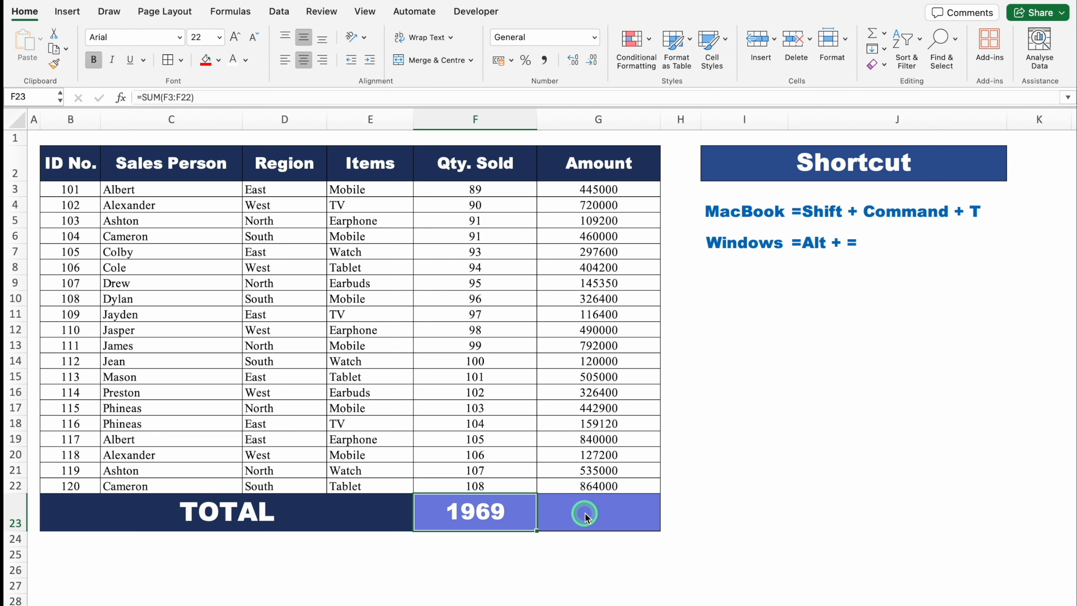
left_click(587, 514)
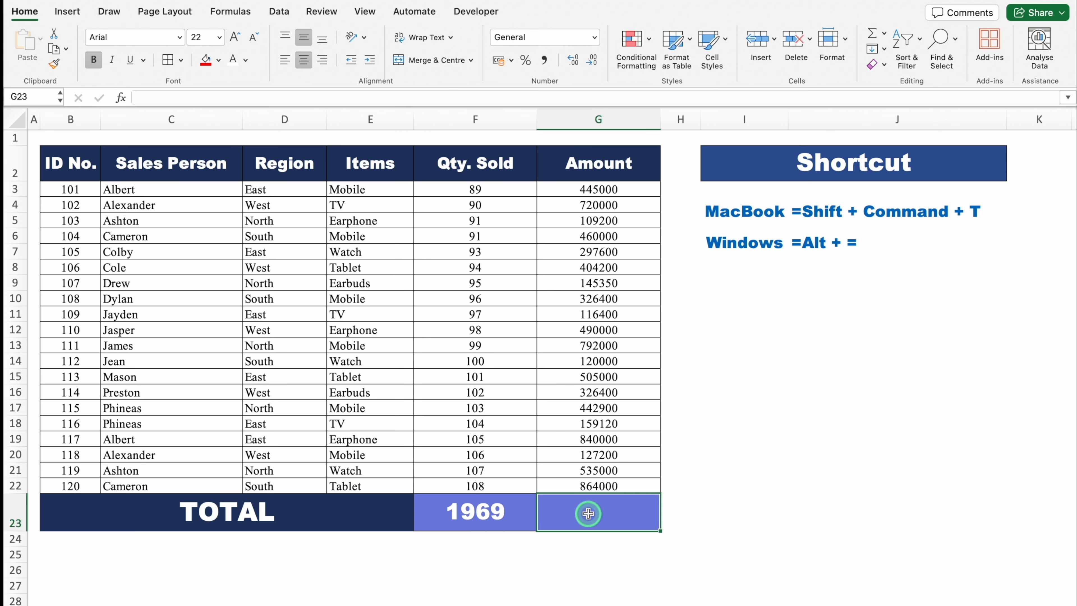
key("shift+super+t")
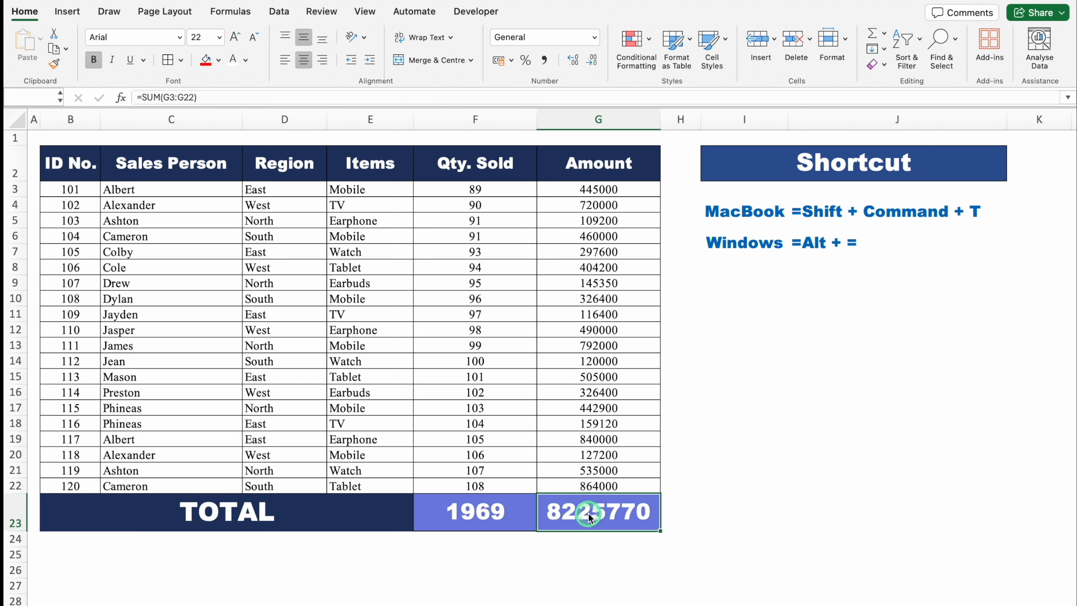
left_click(818, 445)
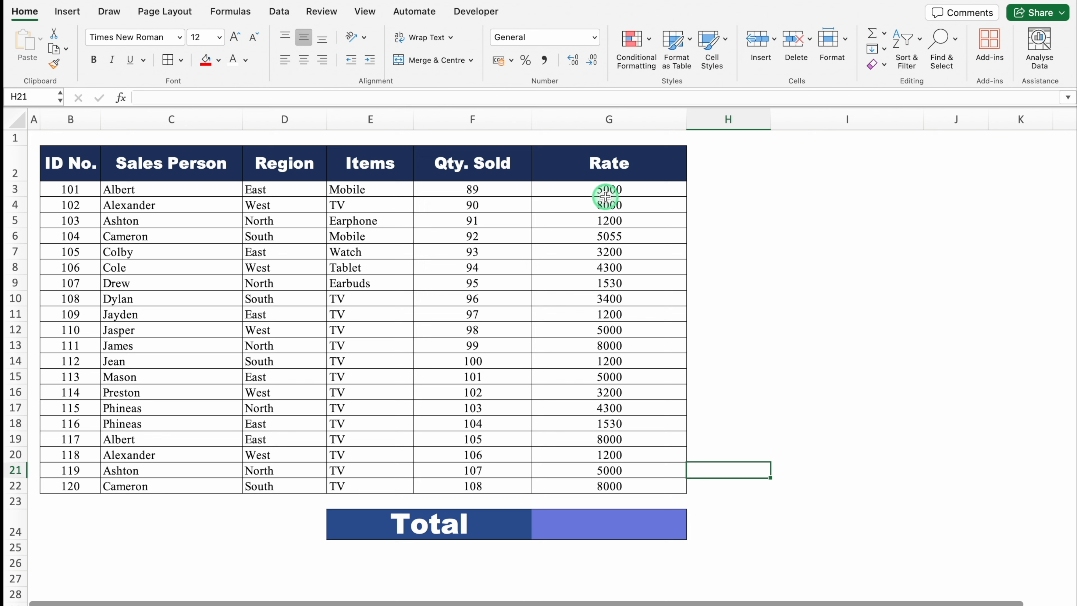
- Calculate the overall total of quantity times rate in G24 with =SUMPRODUCT(F3:F22,G3:G22)
left_click(578, 521)
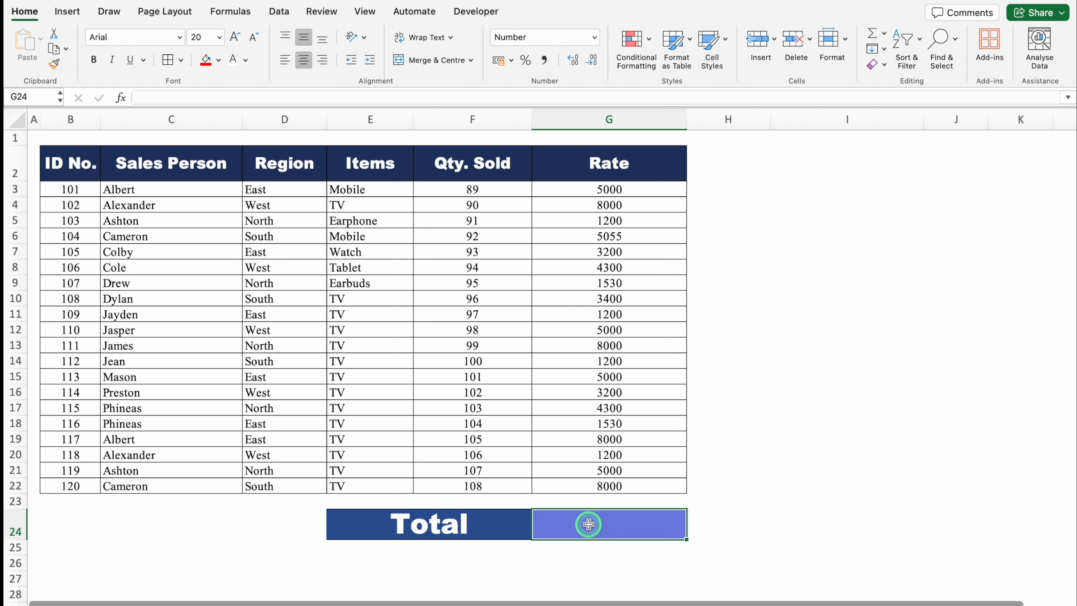
type("=")
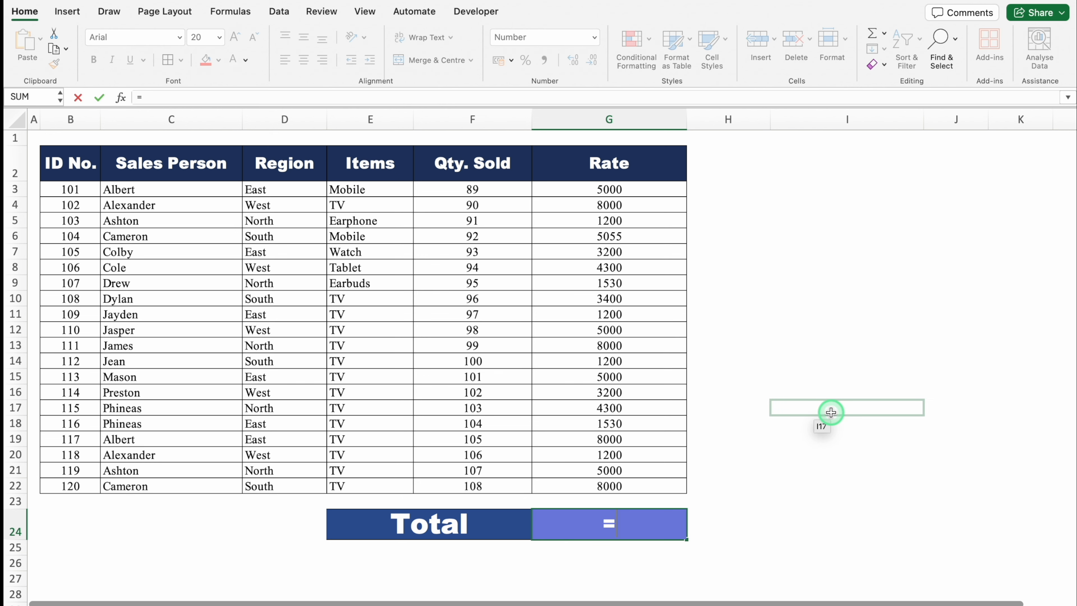
type("SUMP")
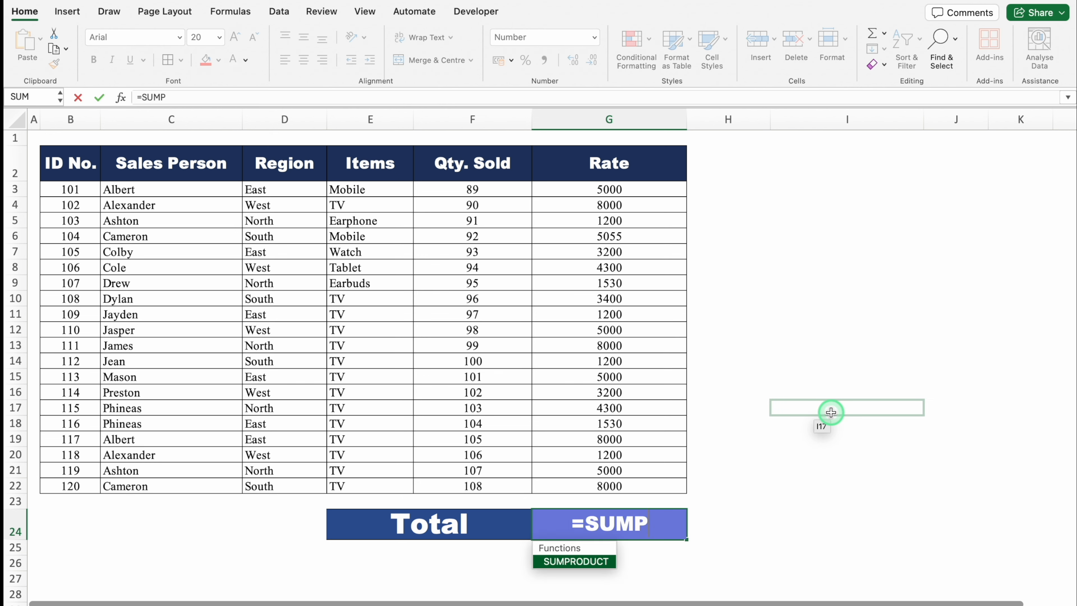
double_click(578, 564)
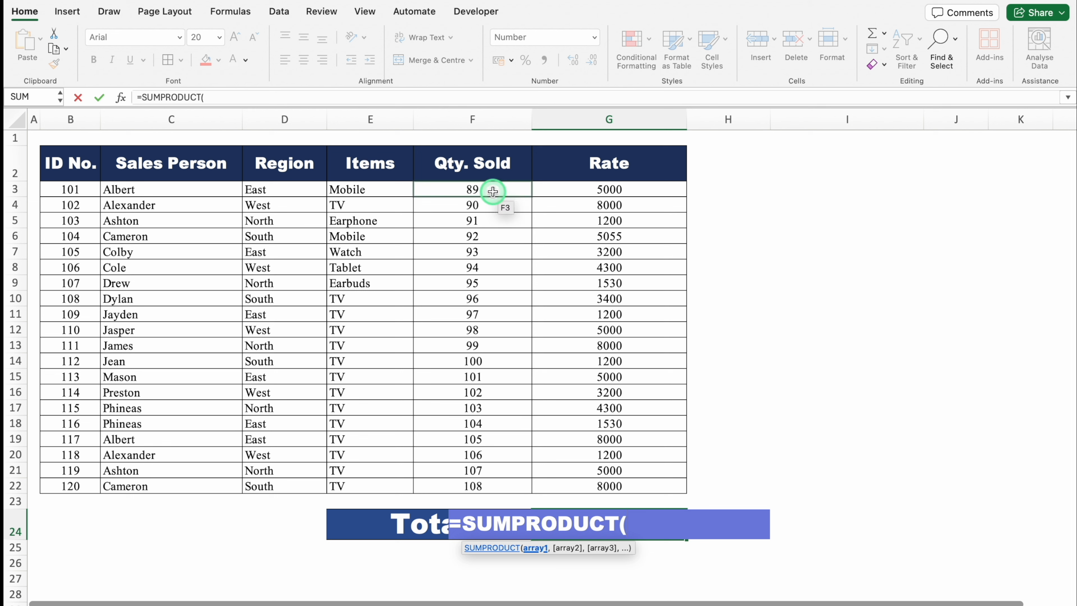
left_click_drag(492, 191, 505, 490)
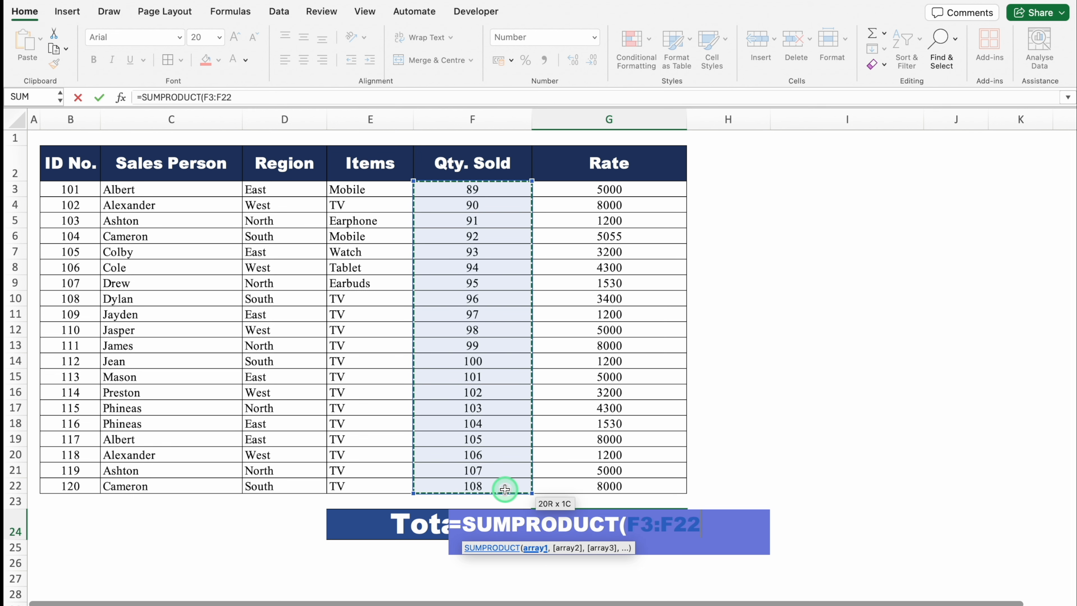
type(",")
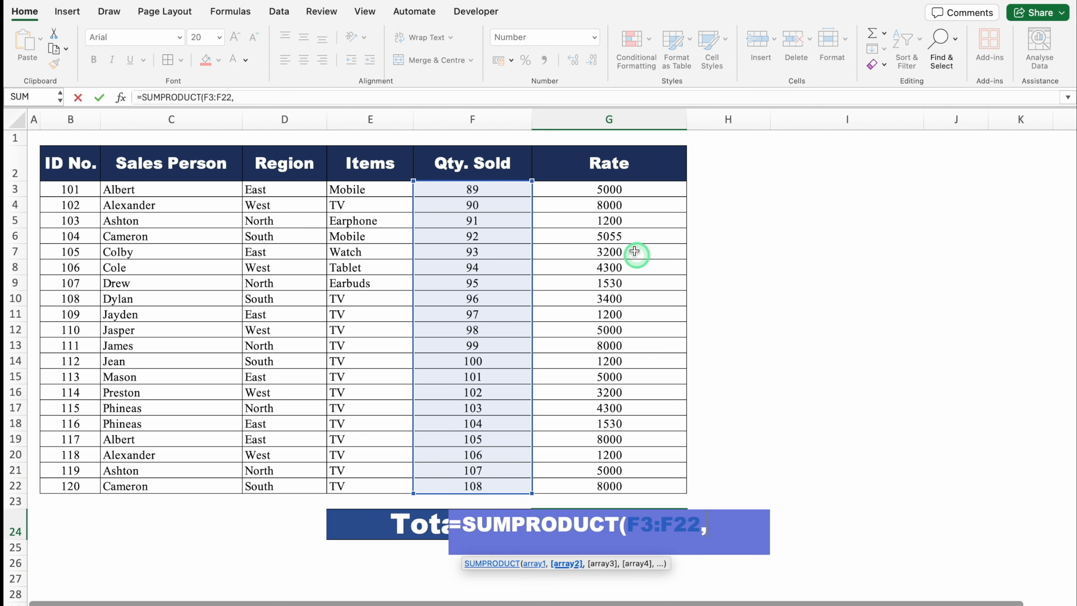
left_click_drag(617, 188, 631, 486)
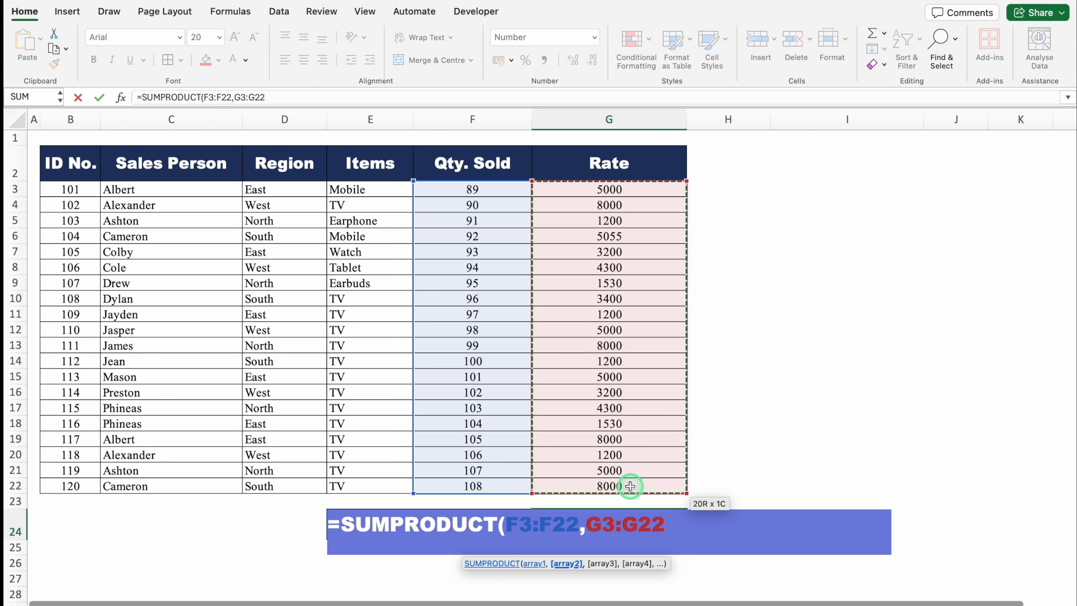
type(")")
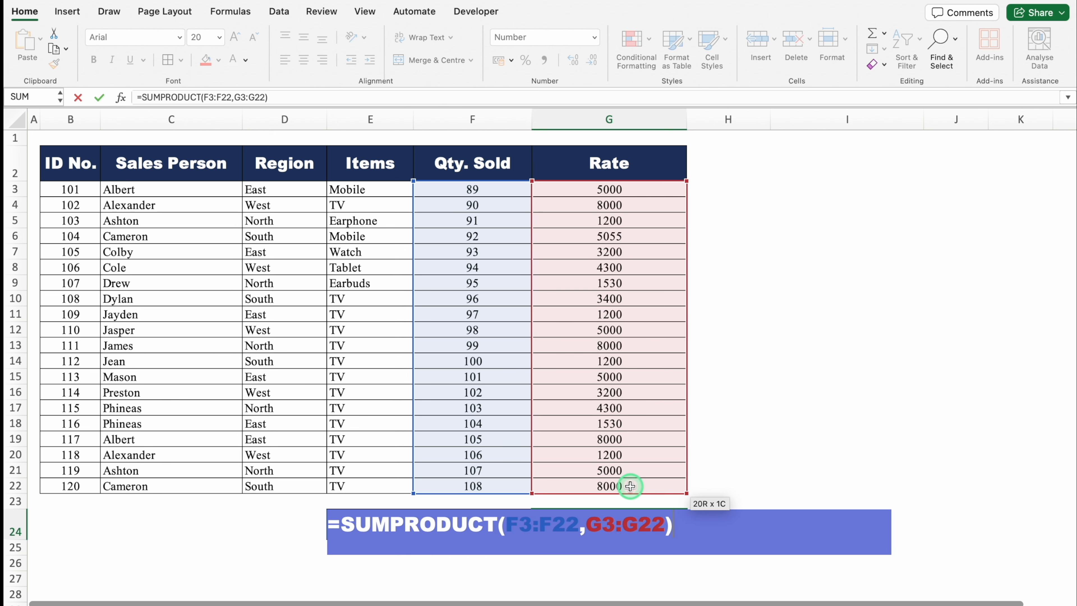
key("Return")
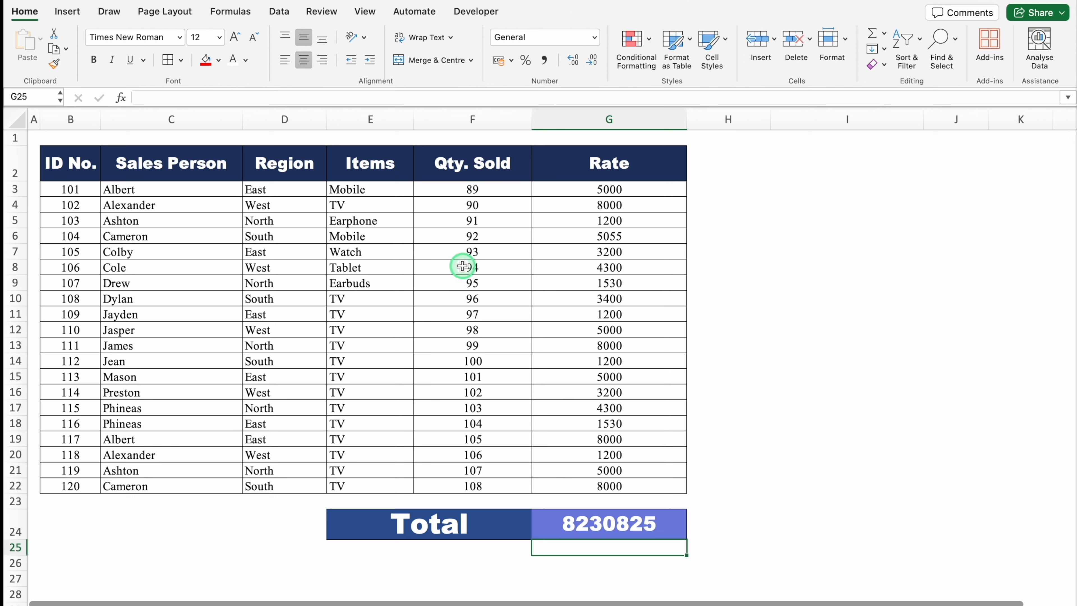
- Multiply the first row's quantity by its rate in H3 with the formula =F3*G3
left_click(722, 173)
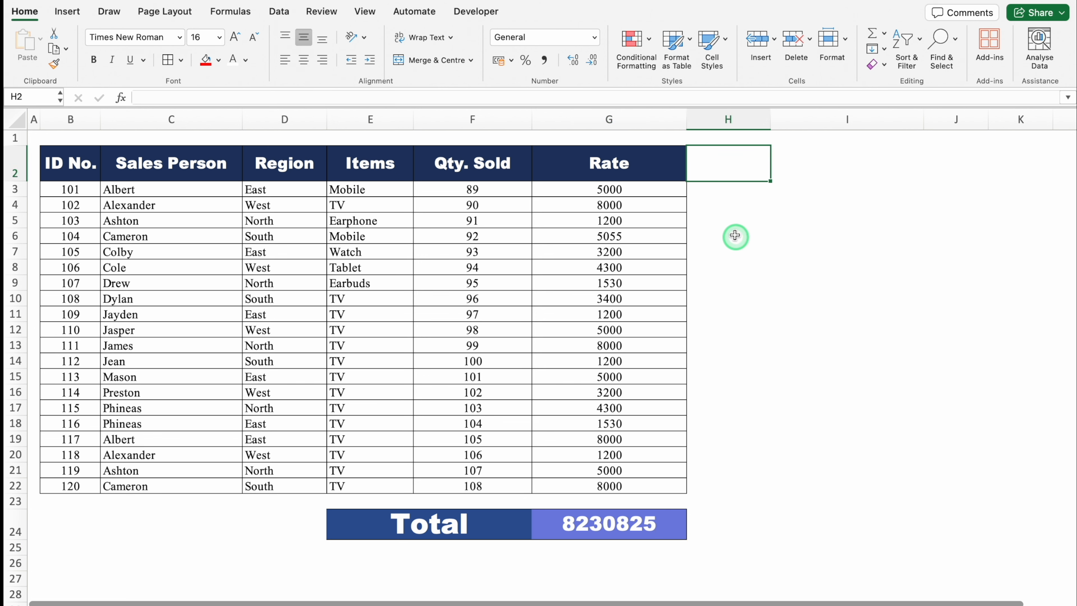
key("Return")
type("=")
left_click(505, 189)
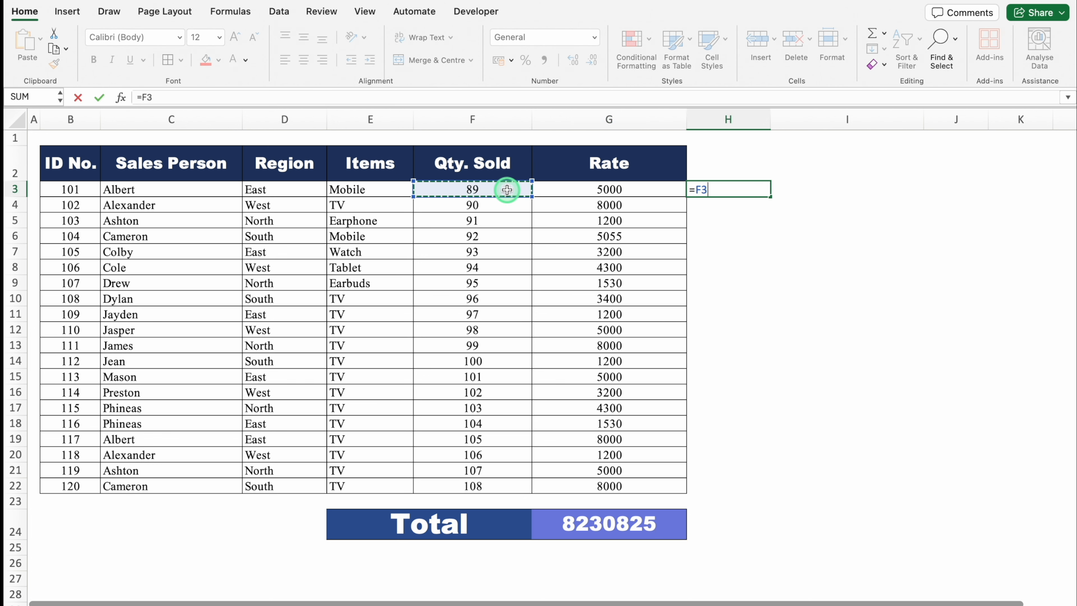
type("*")
left_click(585, 185)
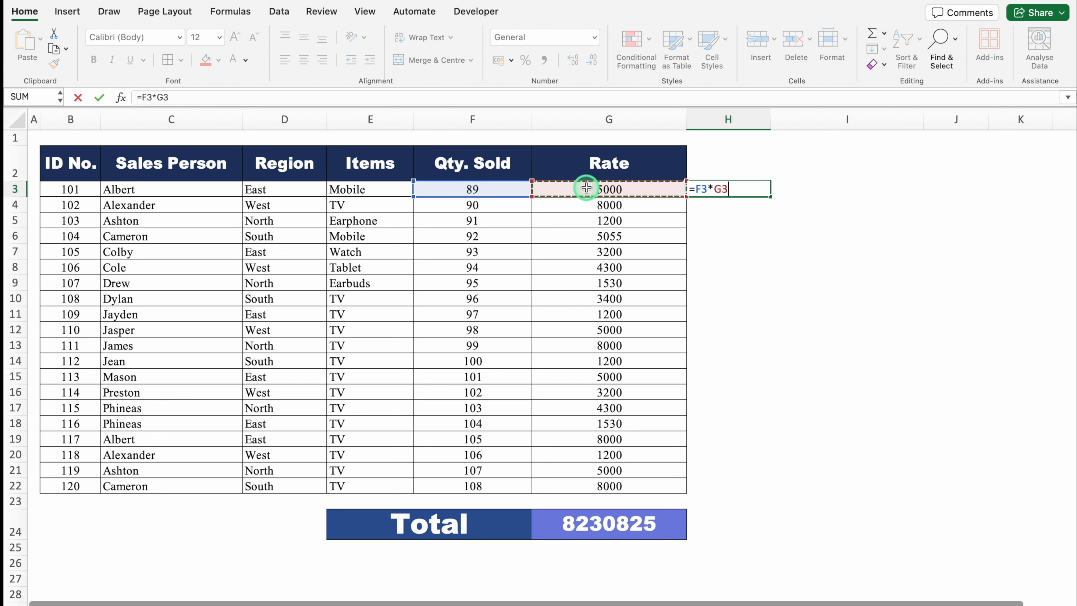
key("Return")
- Fill the H3 formula down through H22 and reduce the results' decimals to whole numbers
left_click(769, 195)
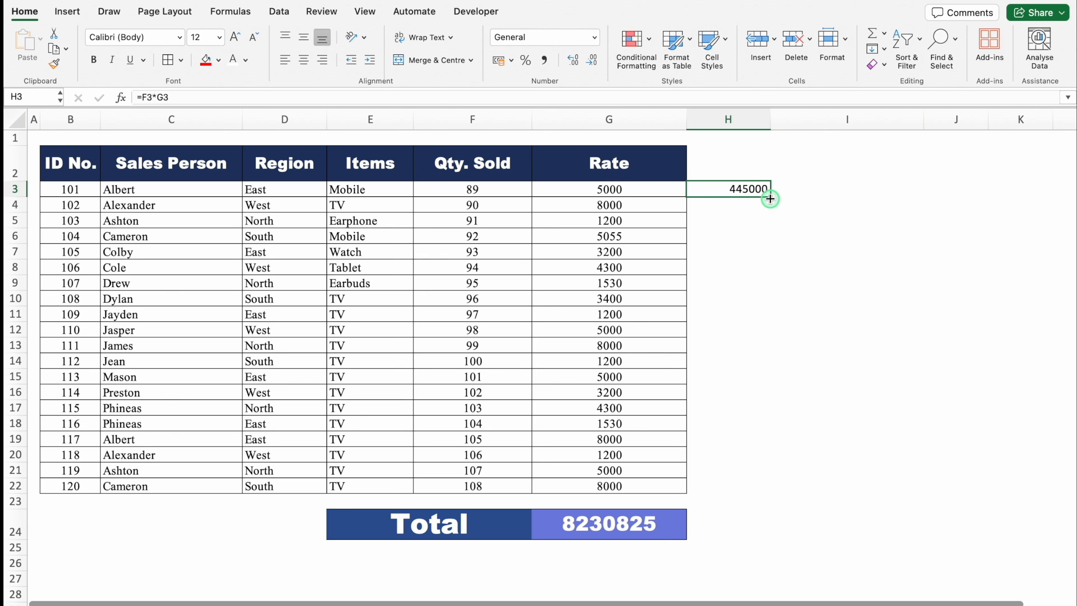
double_click(769, 198)
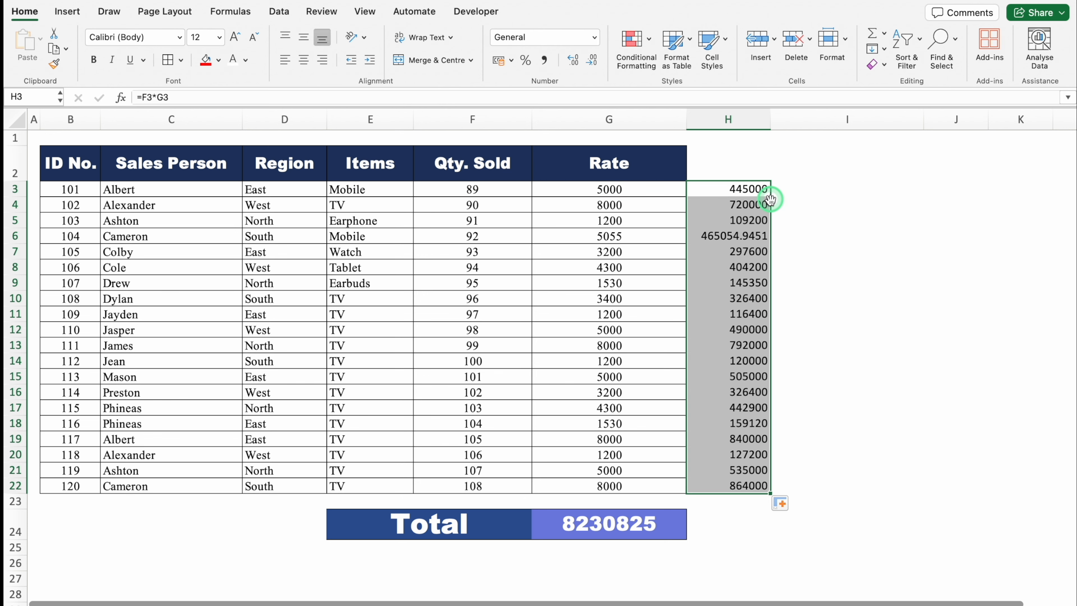
left_click(592, 60)
left_click(592, 60)
left_click(593, 61)
left_click(592, 61)
- Add up the row amounts in H24 with =SUM(H3:H22) and compare it with the SUMPRODUCT total in G24
left_click(748, 531)
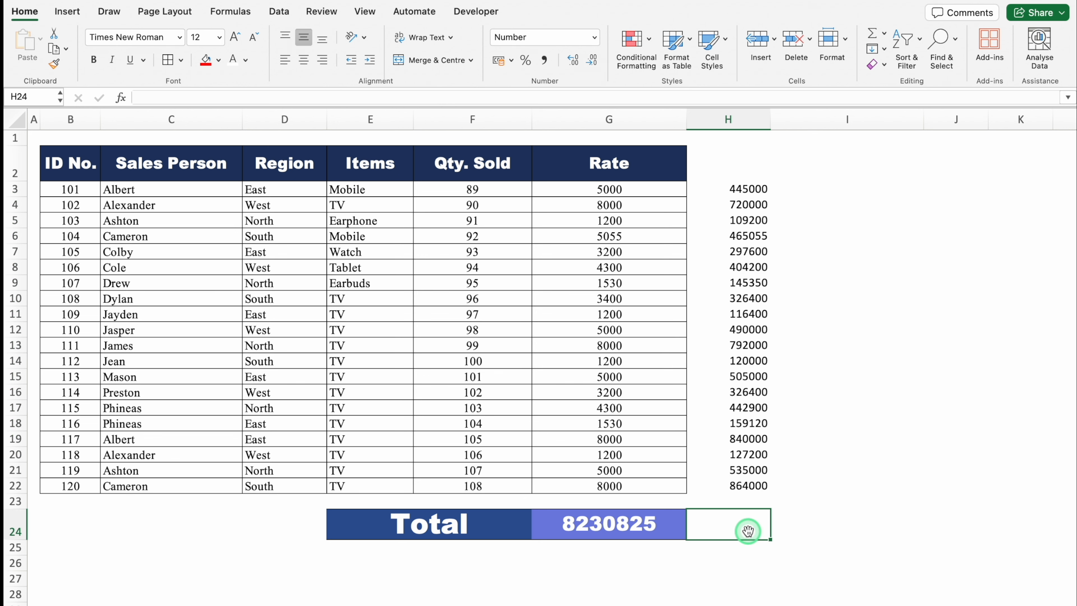
type("=SUM")
left_click(828, 503)
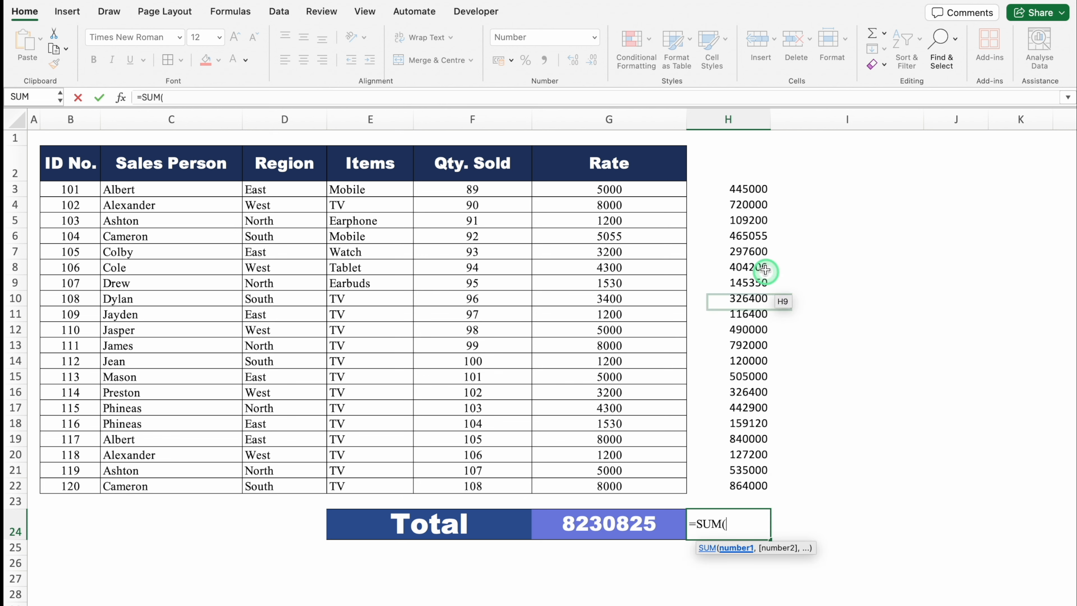
left_click_drag(747, 188, 742, 482)
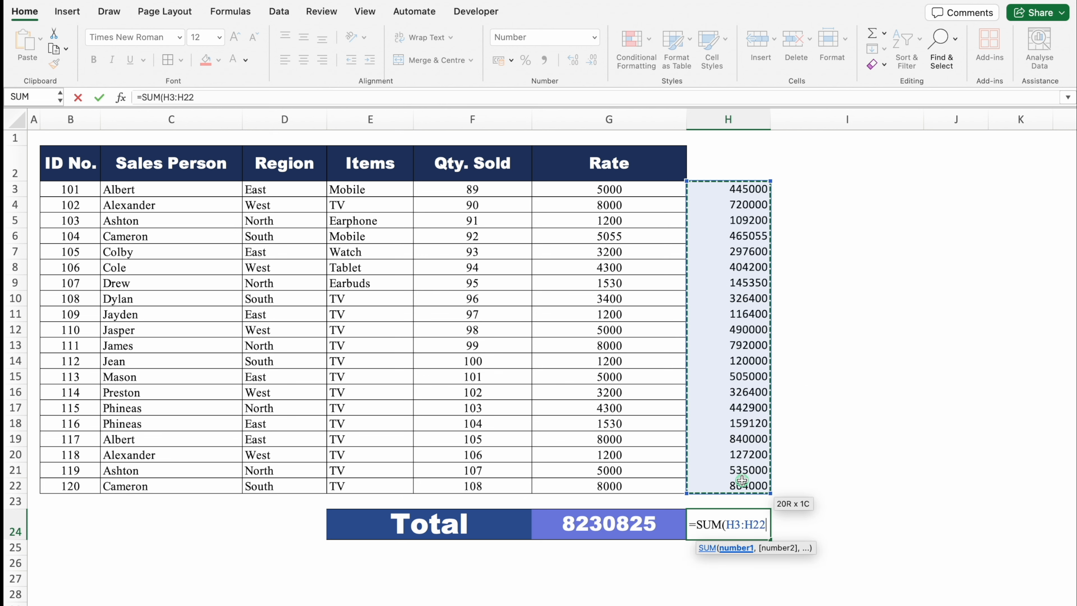
type(")")
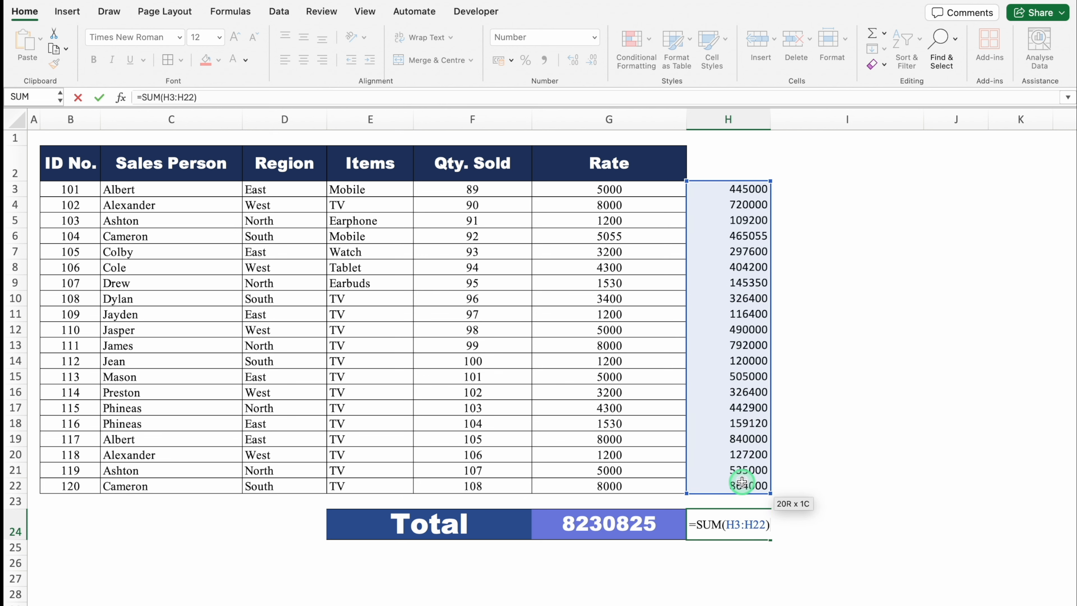
key("Return")
left_click(759, 526)
left_click(676, 526)
left_click(721, 528)
left_click(641, 541)
left_click(738, 538)
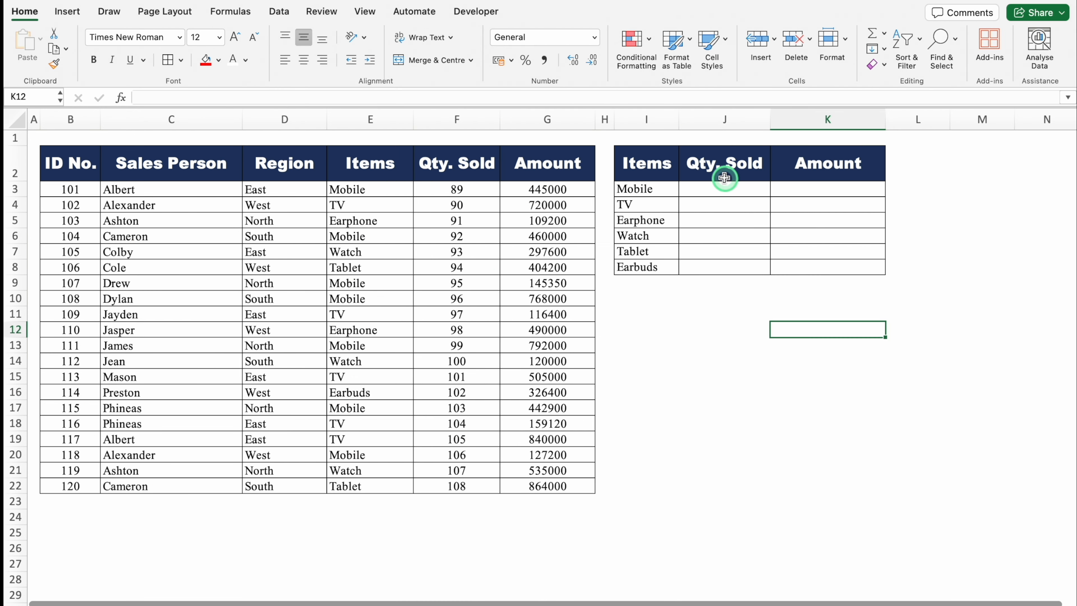
left_click(719, 168)
left_click(801, 166)
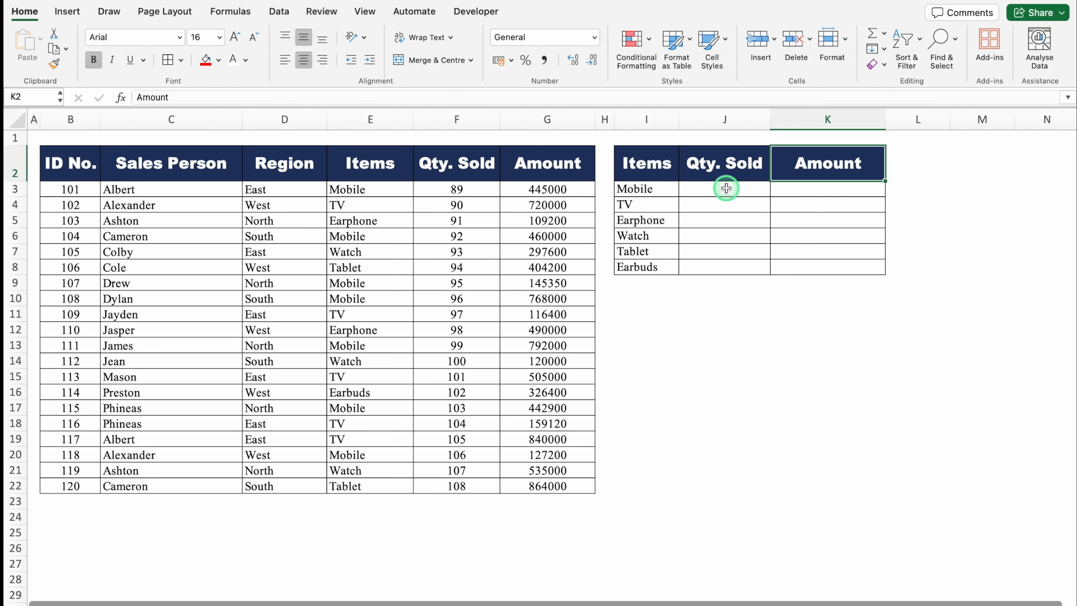
left_click(704, 188)
- Start a SUMIF formula in J3 with the whole Items column, locked as $E:$E, as its range
left_click(662, 184)
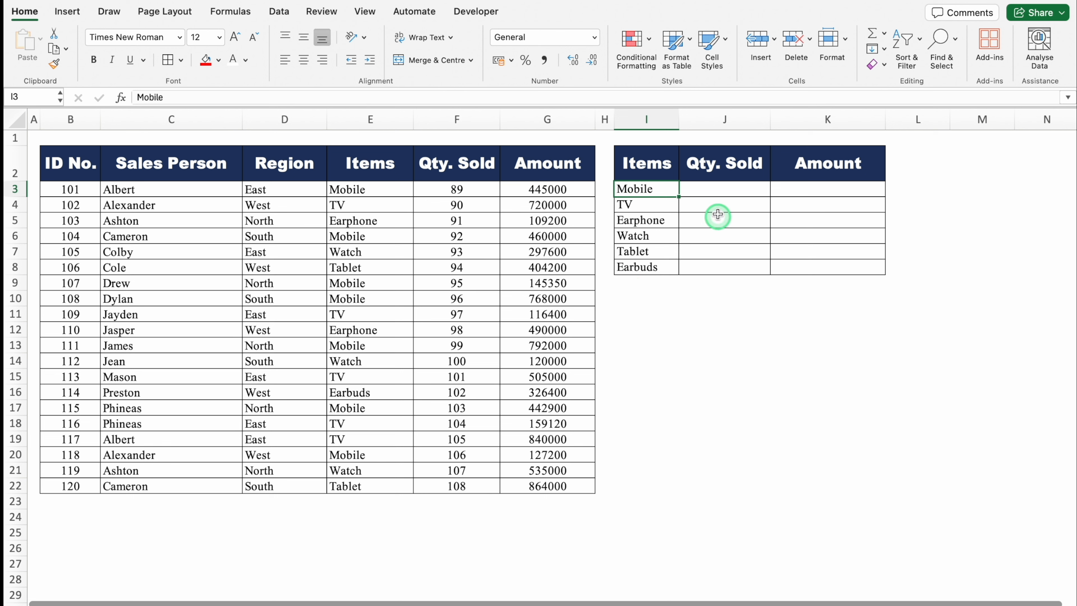
key("Right")
type("=")
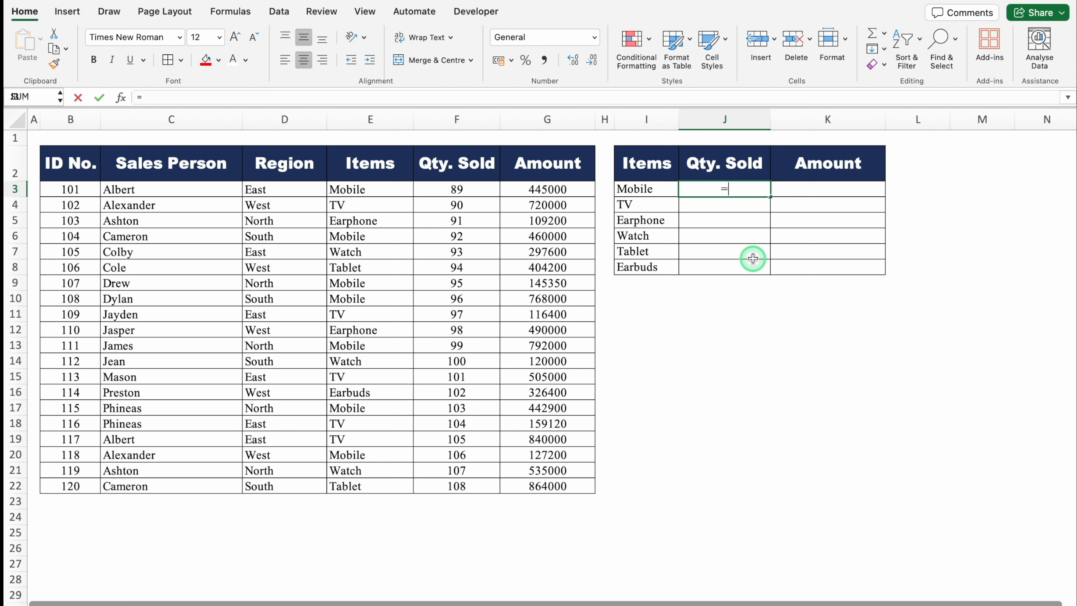
type("SUMIF")
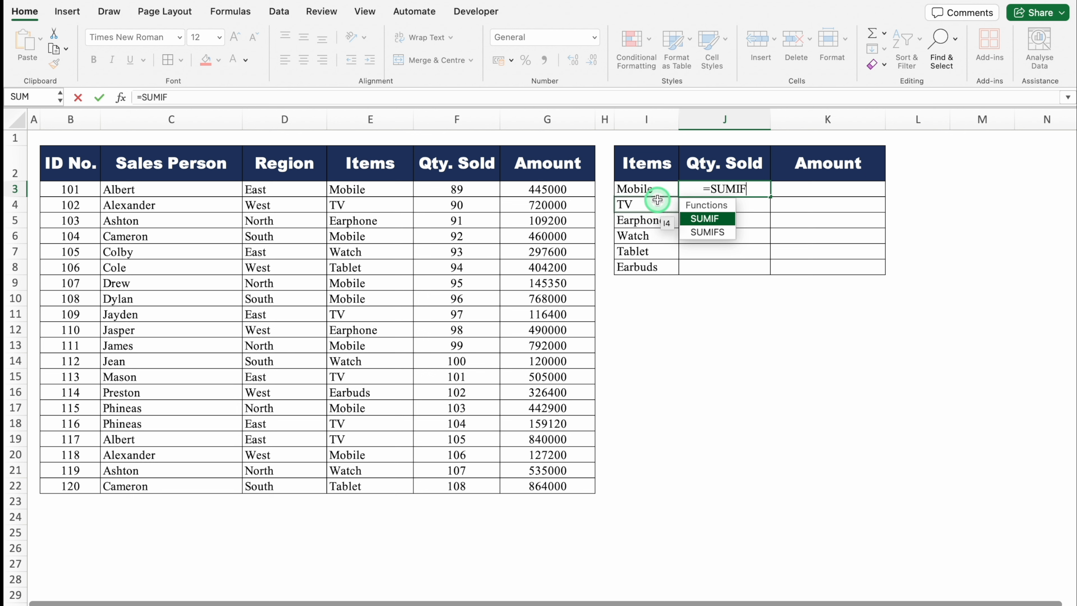
left_click(714, 221)
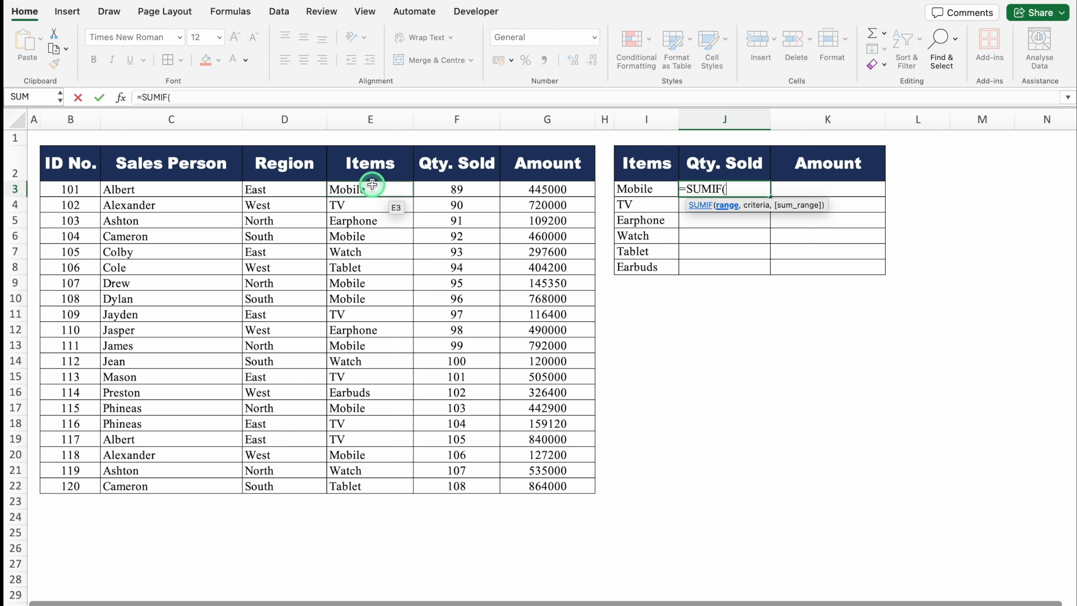
left_click_drag(367, 163, 370, 482)
left_click_drag(370, 191, 385, 479)
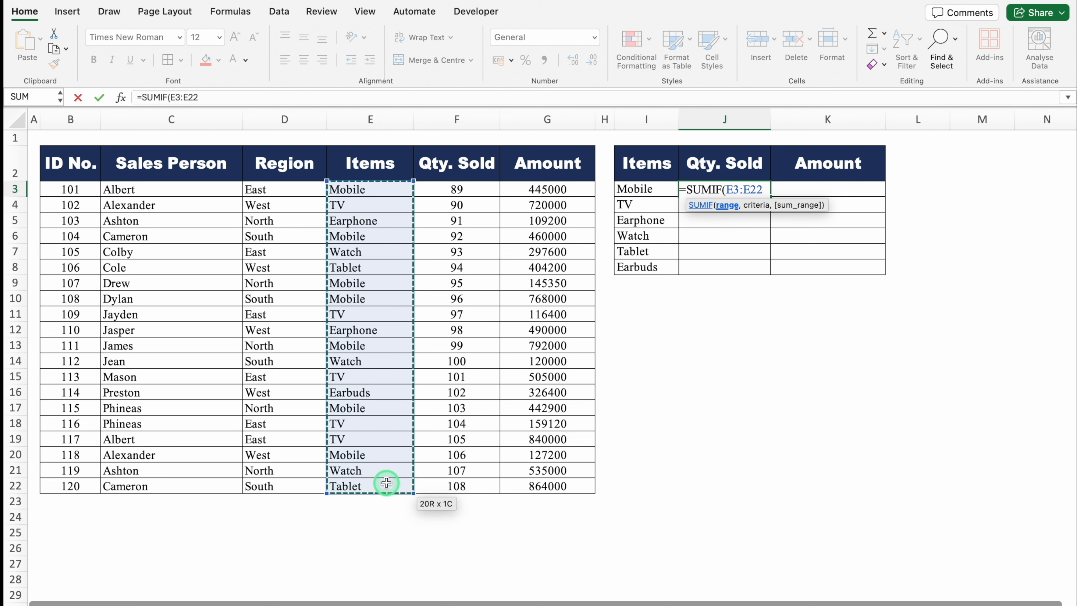
left_click(359, 113)
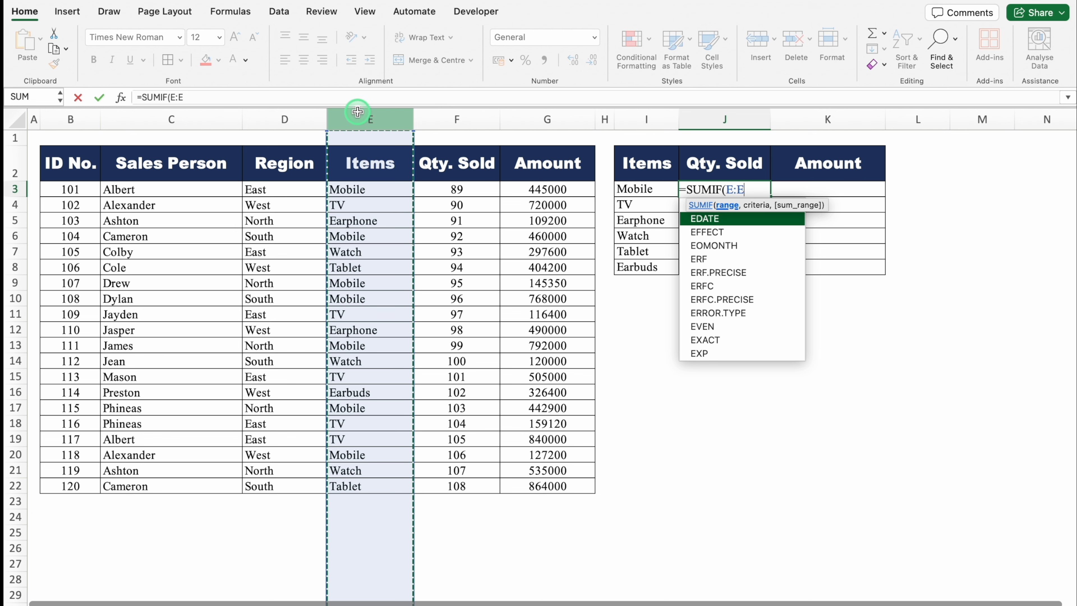
key("F4")
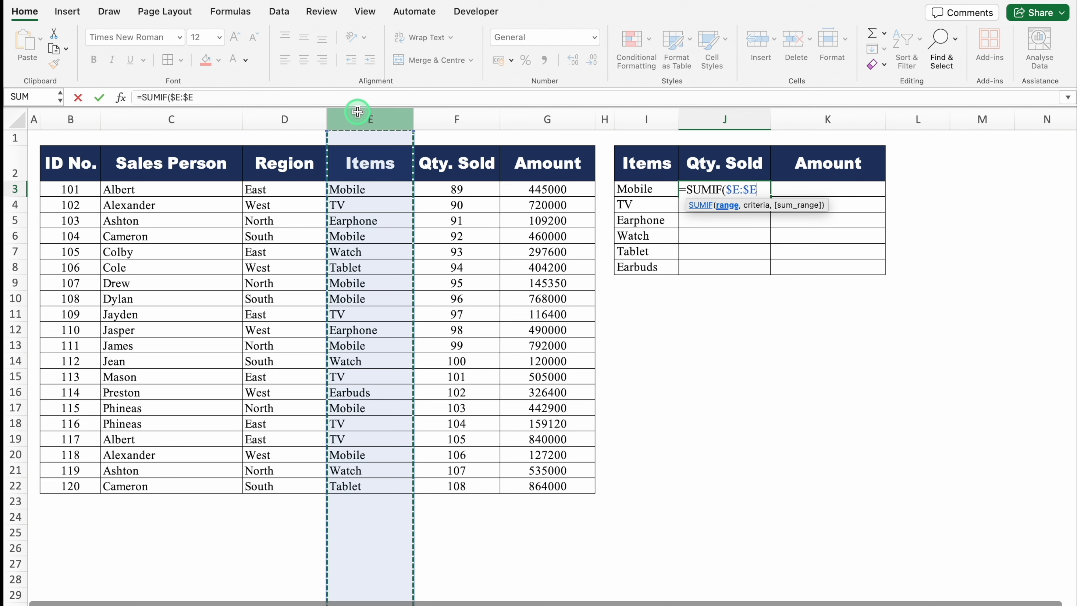
type(",")
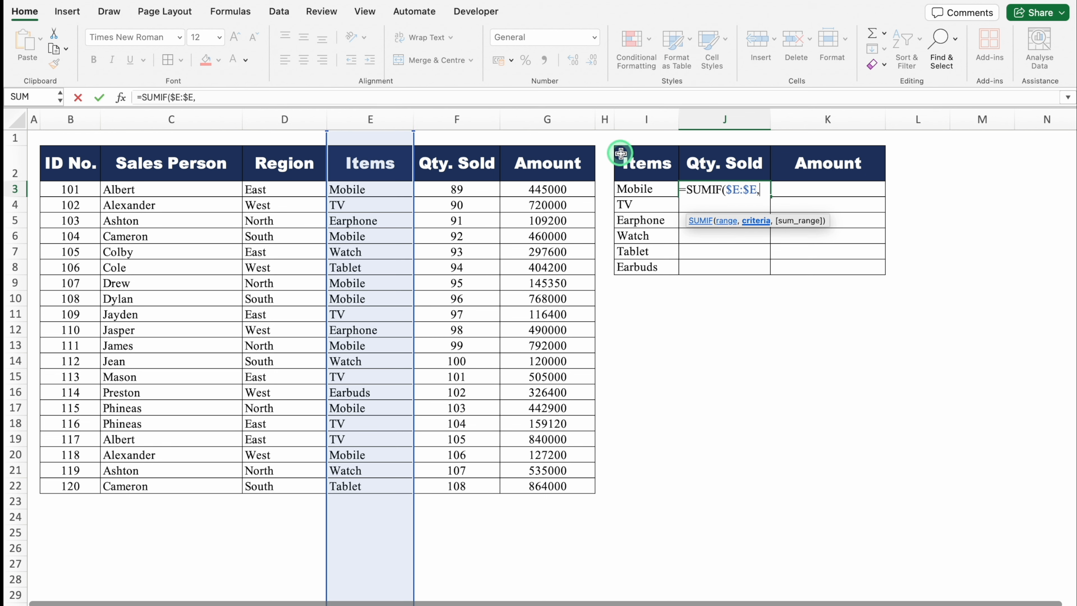
- Complete the J3 SUMIF with I3 as criteria and $F:$F as sum range, and fill it down through J8
left_click(649, 189)
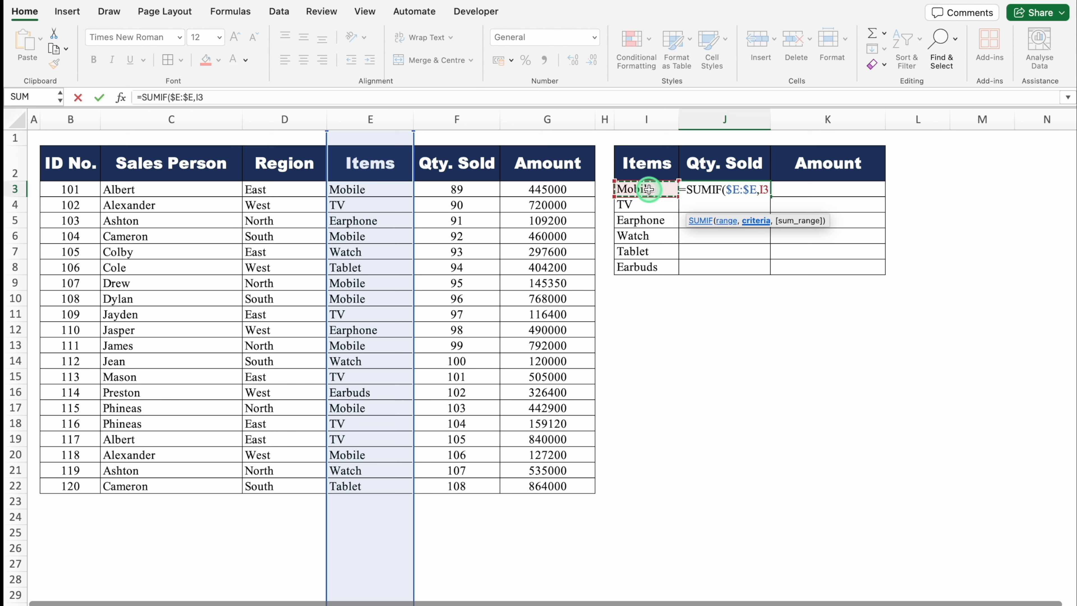
type(",")
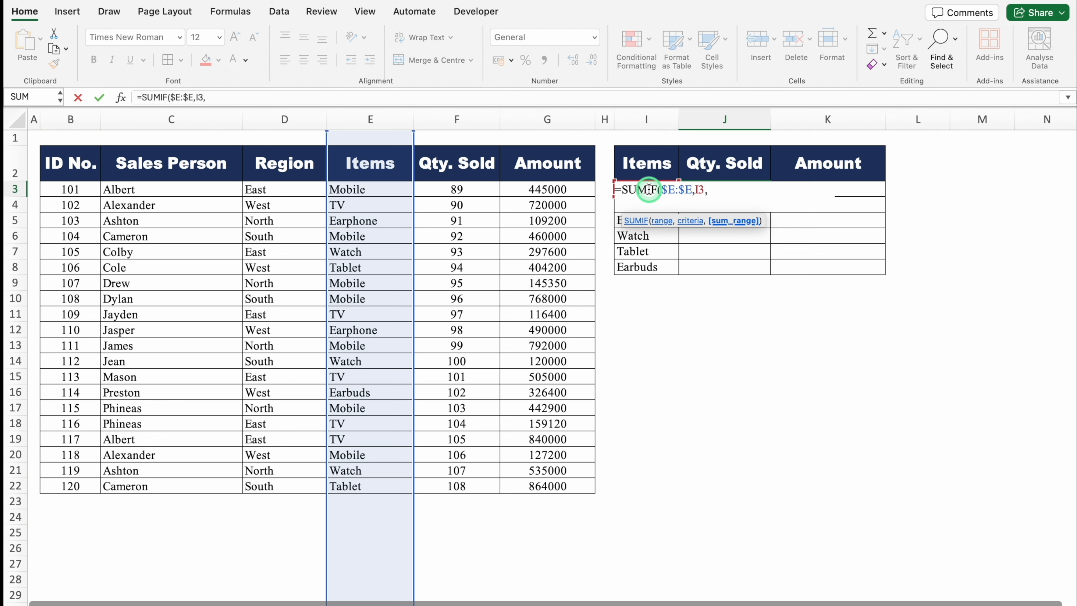
left_click(461, 121)
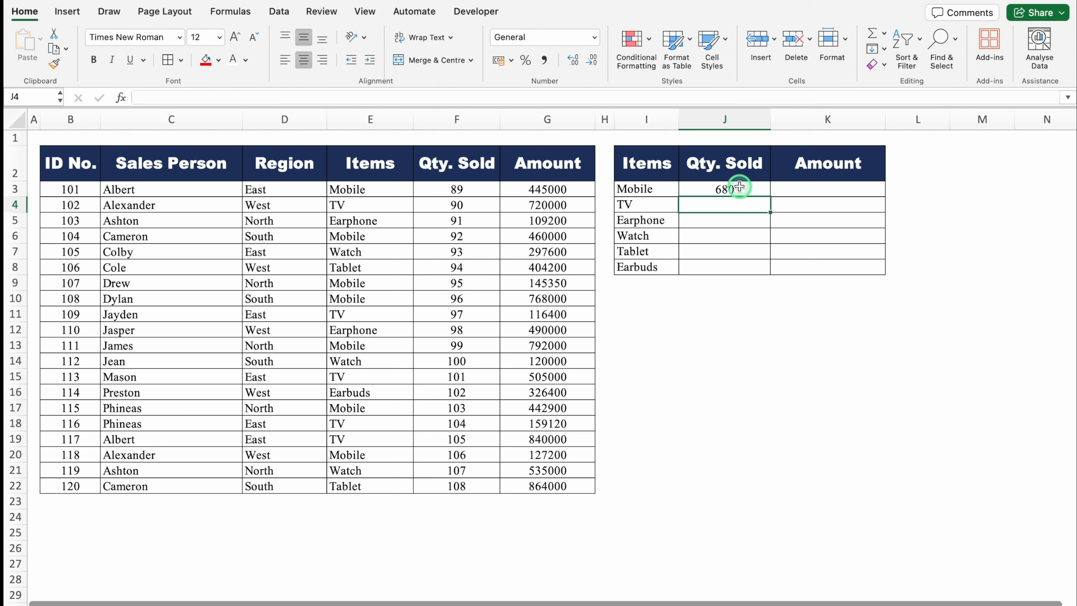
left_click(724, 189)
left_click_drag(771, 198, 771, 274)
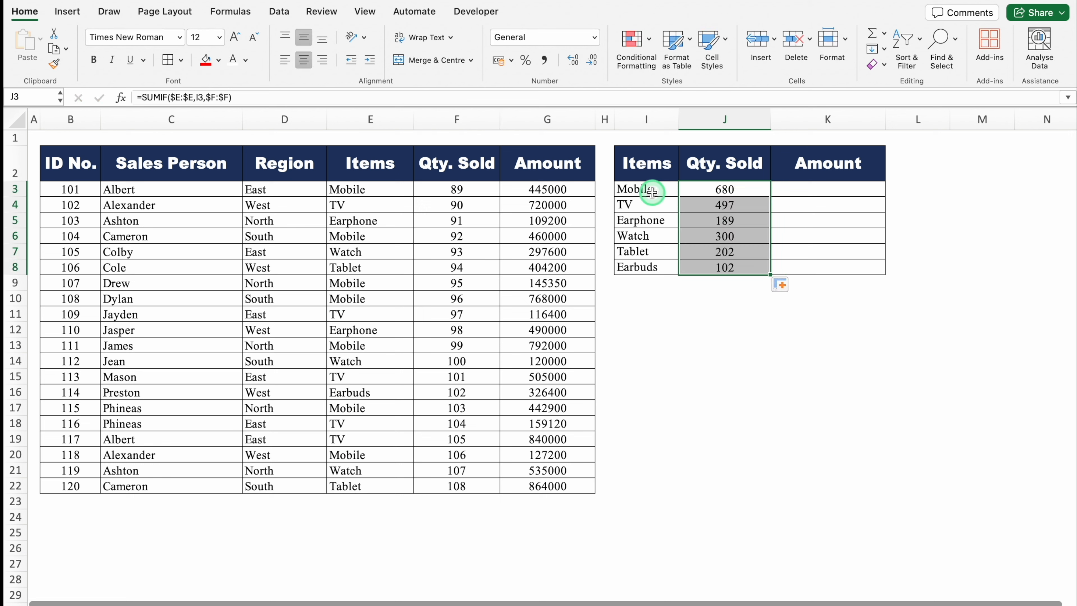
- Test the quantity formula by changing the item in I4 to Mobile, compare J4 with J3, and undo the change
left_click(651, 209)
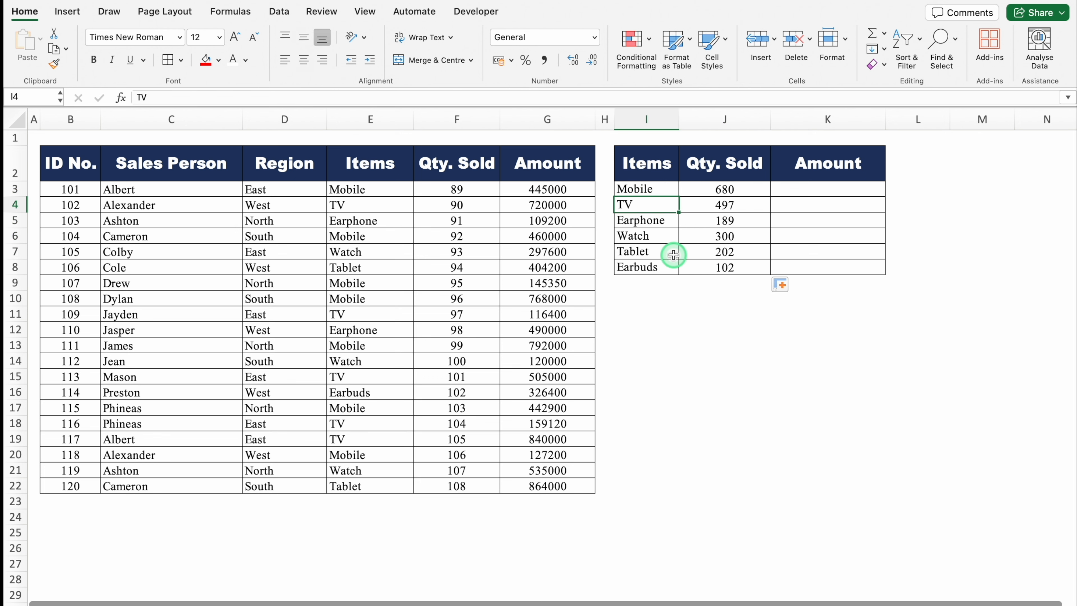
type("Mobile")
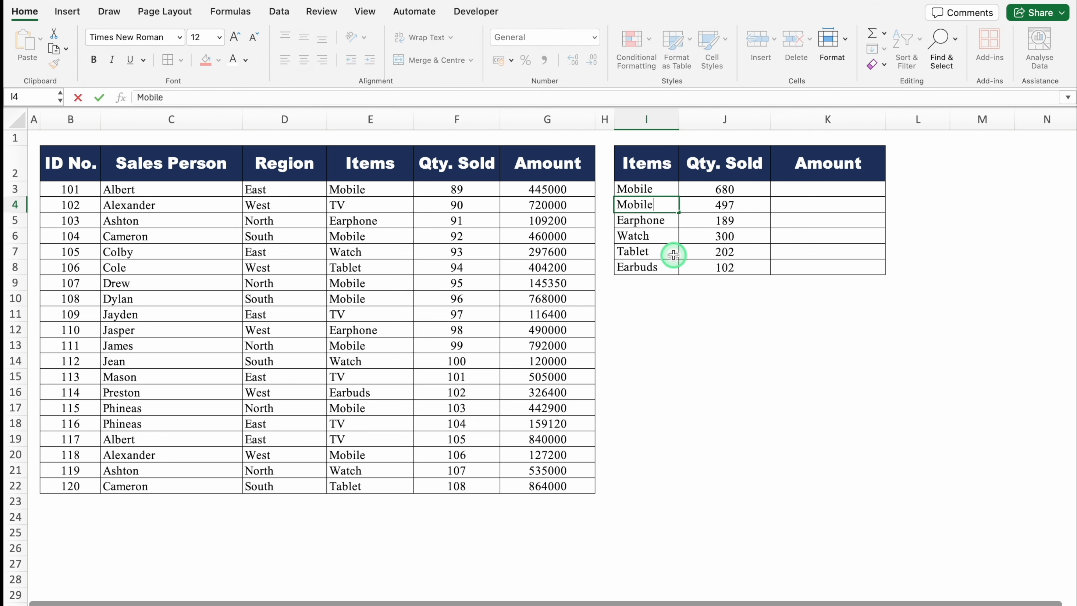
key("Return")
left_click(744, 203)
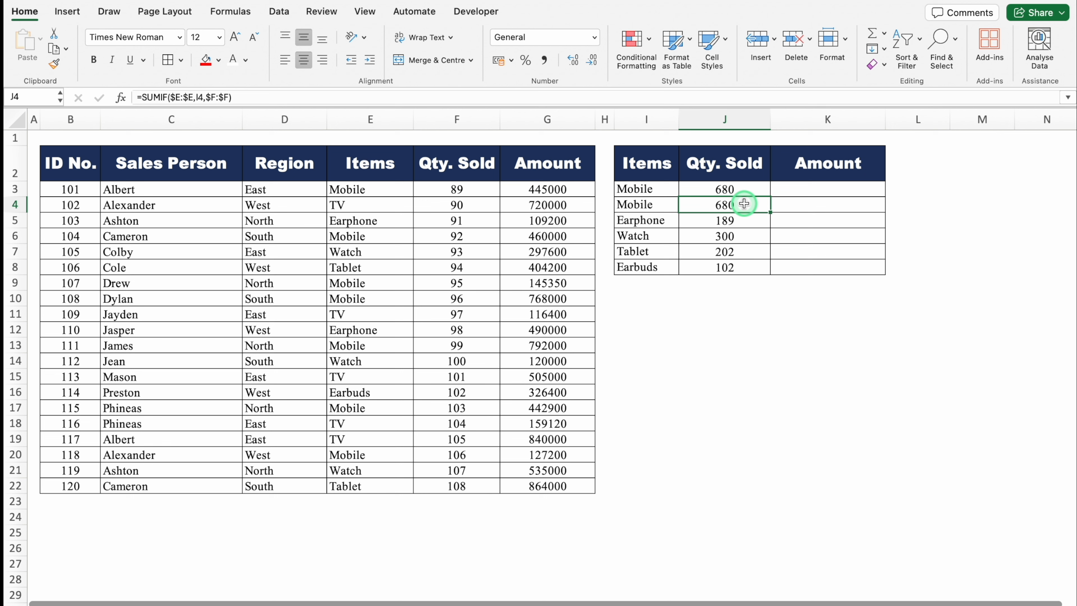
left_click(760, 189)
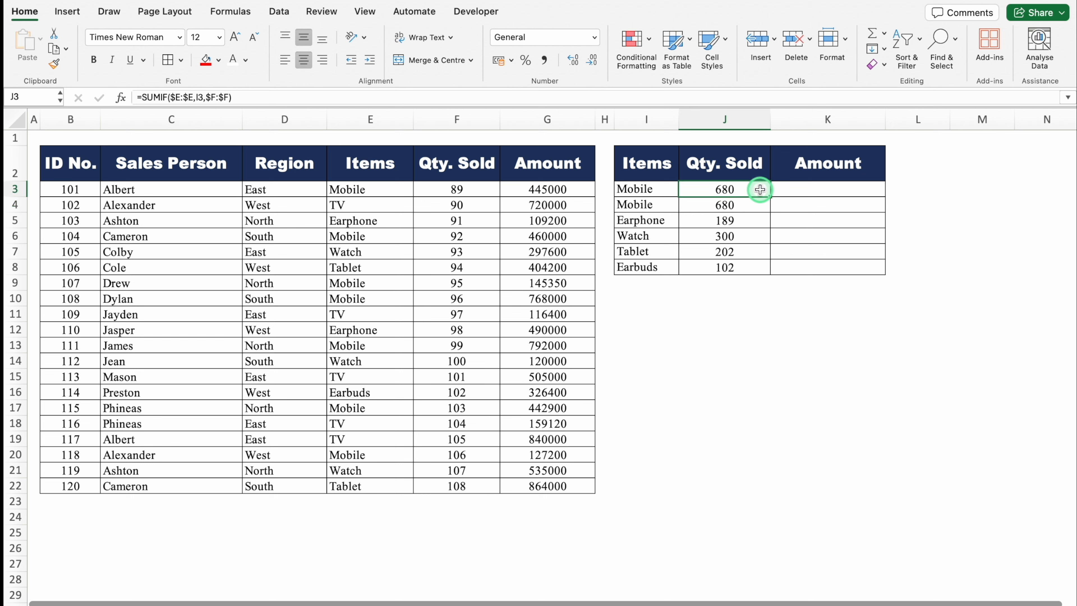
key("super+z")
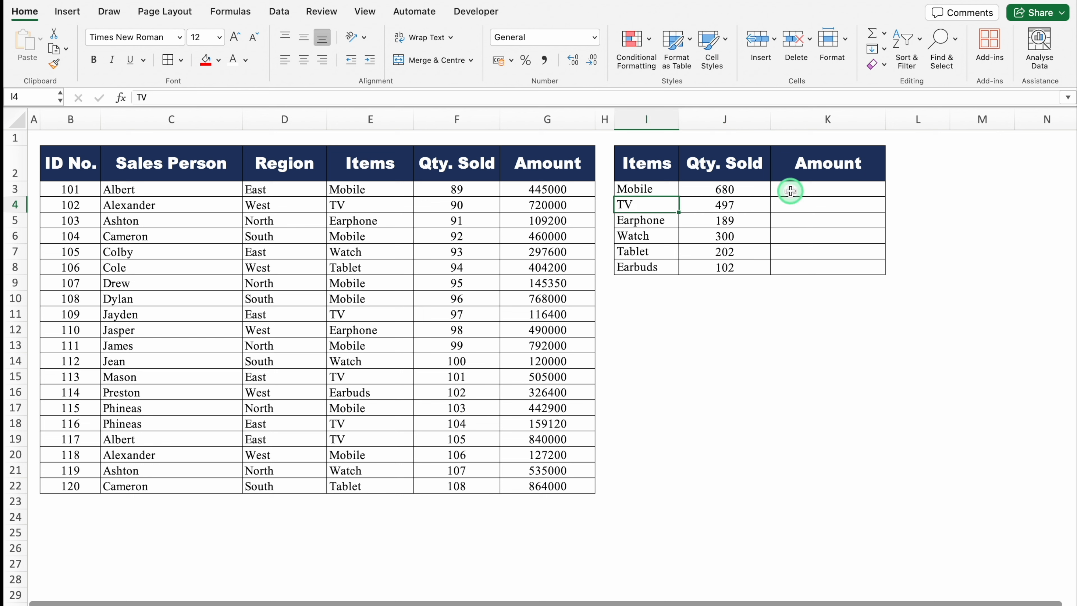
- Total the amount for the Mobile item in K3 with the formula =SUMIF($E:$E,I3,$G:$G)
left_click(789, 190)
left_click(729, 189)
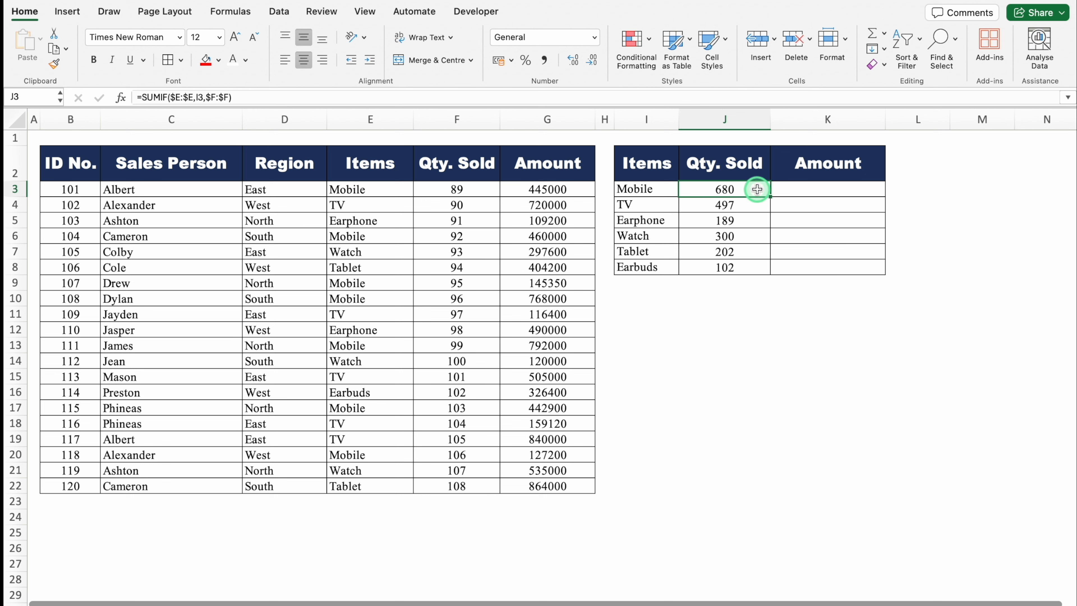
left_click(793, 189)
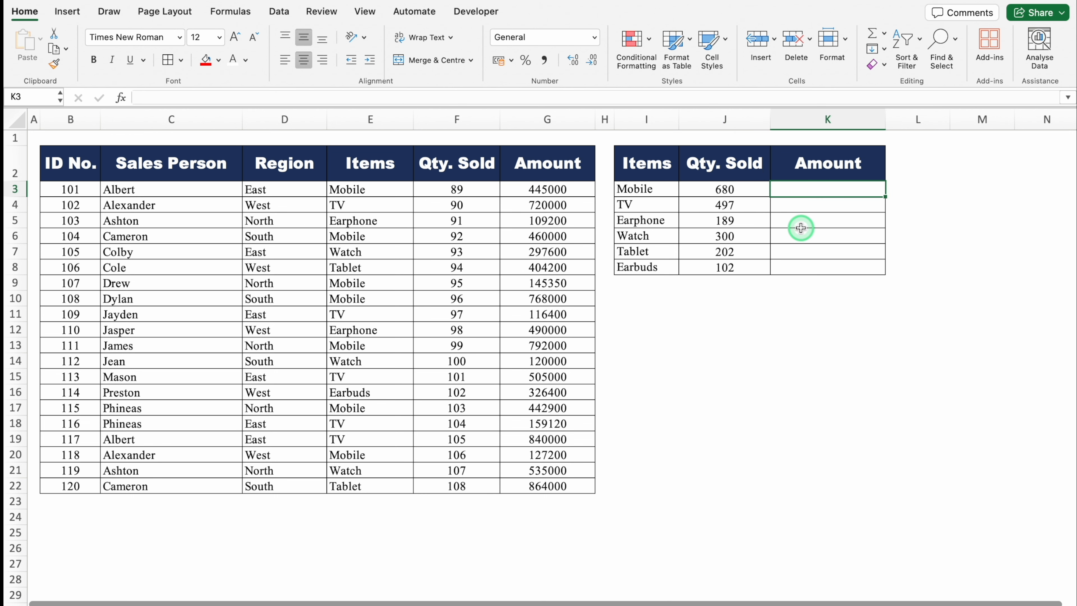
type("=")
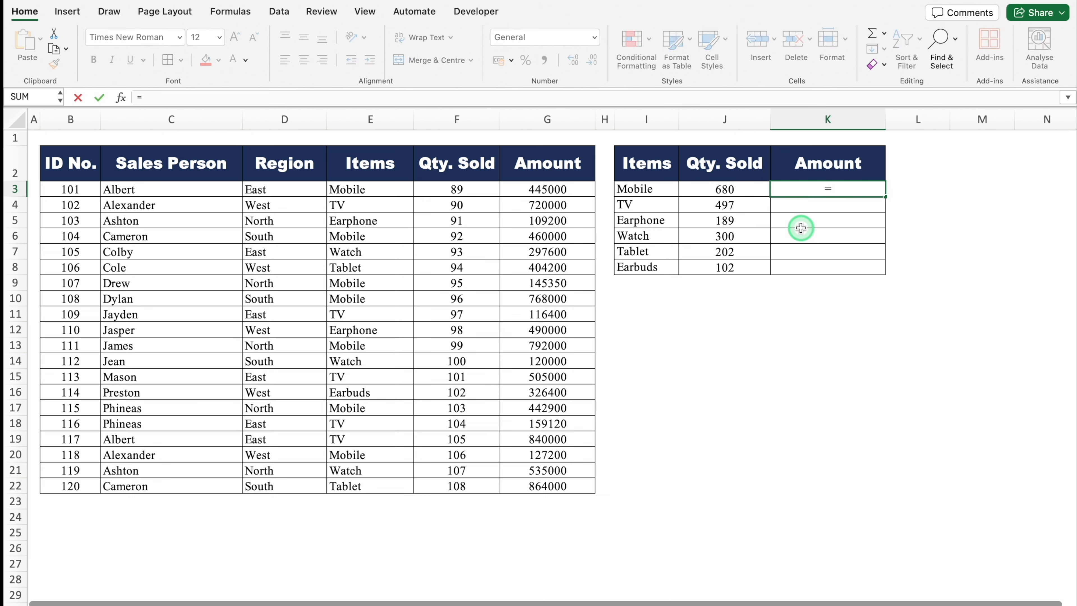
type("SUMIF(")
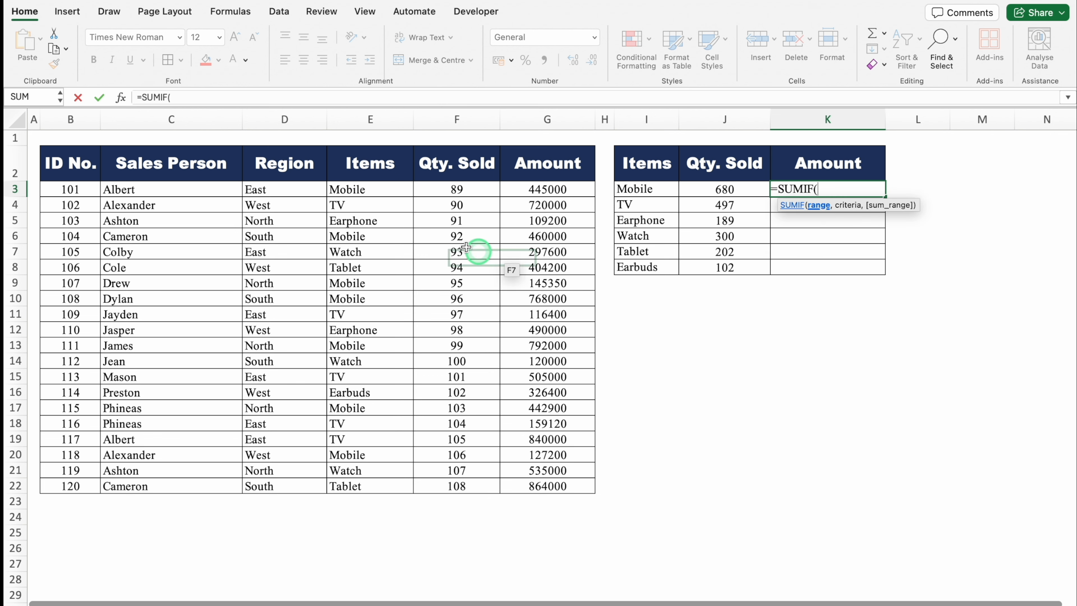
left_click(369, 119)
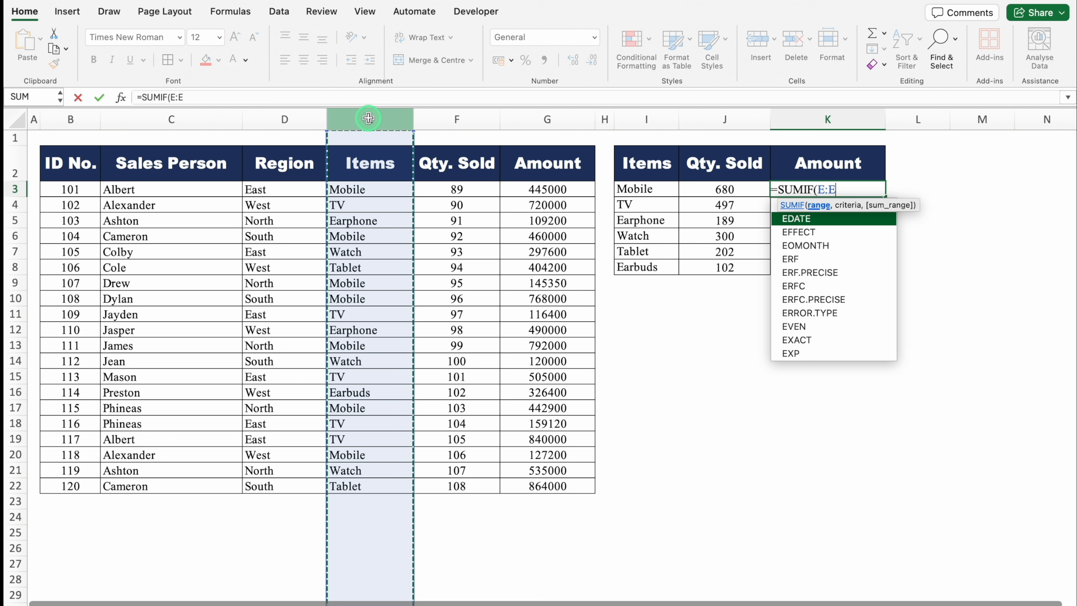
key("F4")
type(",")
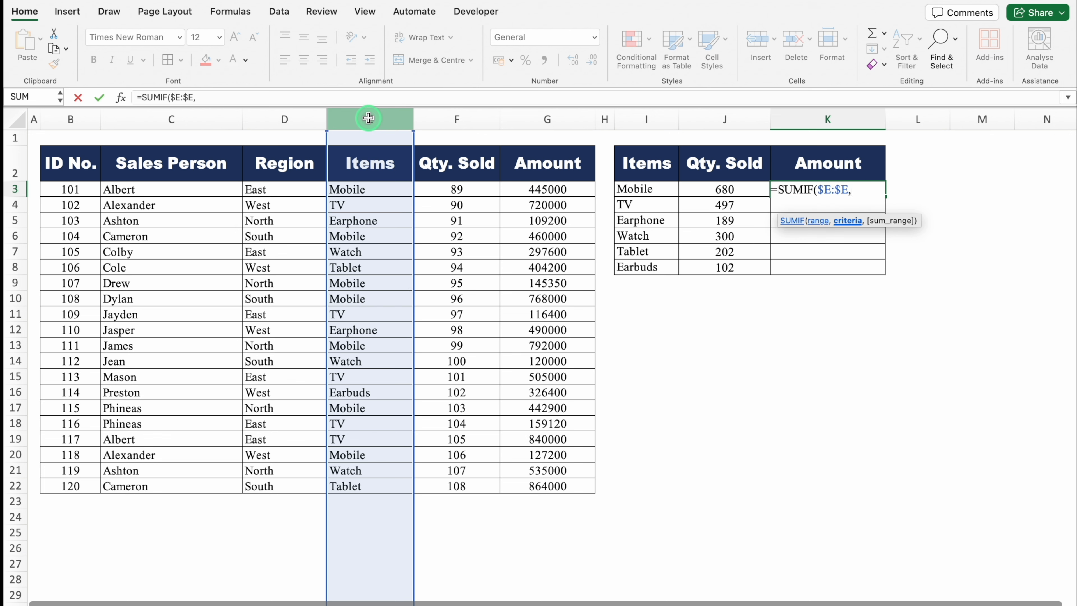
left_click(650, 188)
type(",")
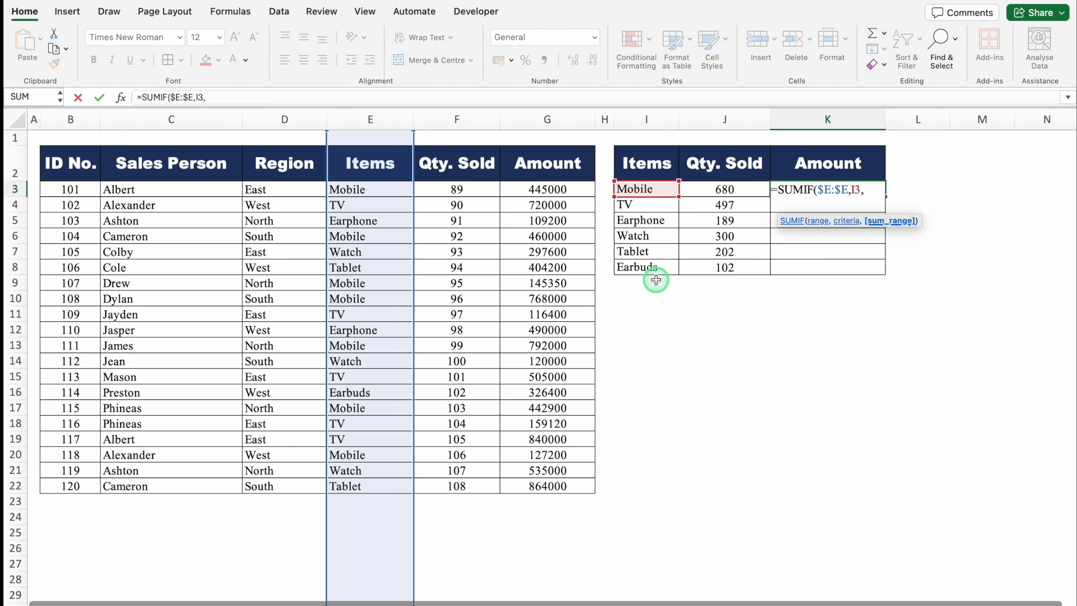
left_click(542, 113)
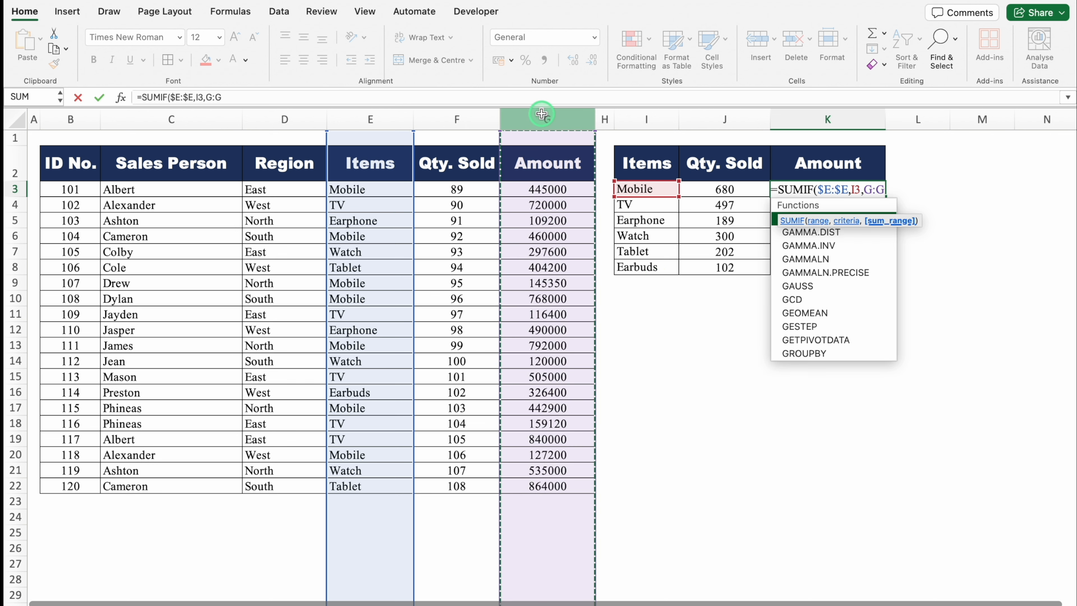
key("F4")
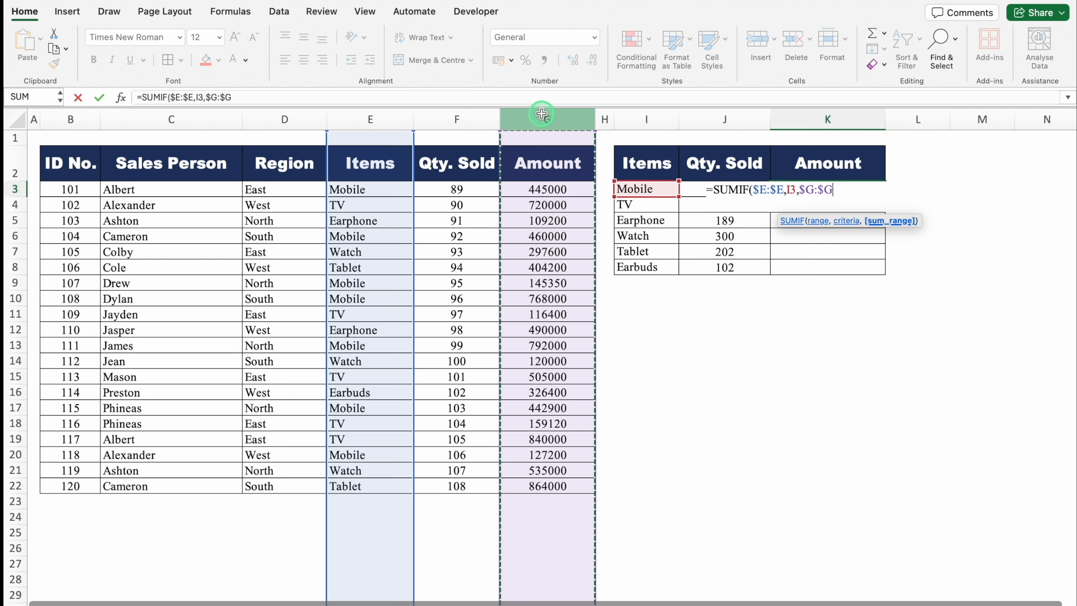
type(")")
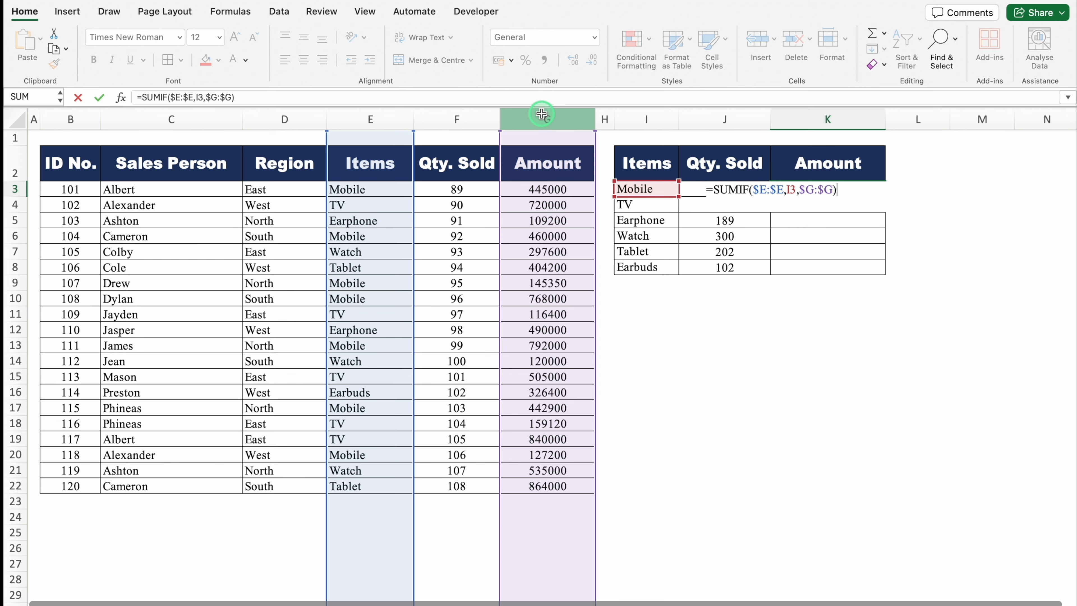
key("Return")
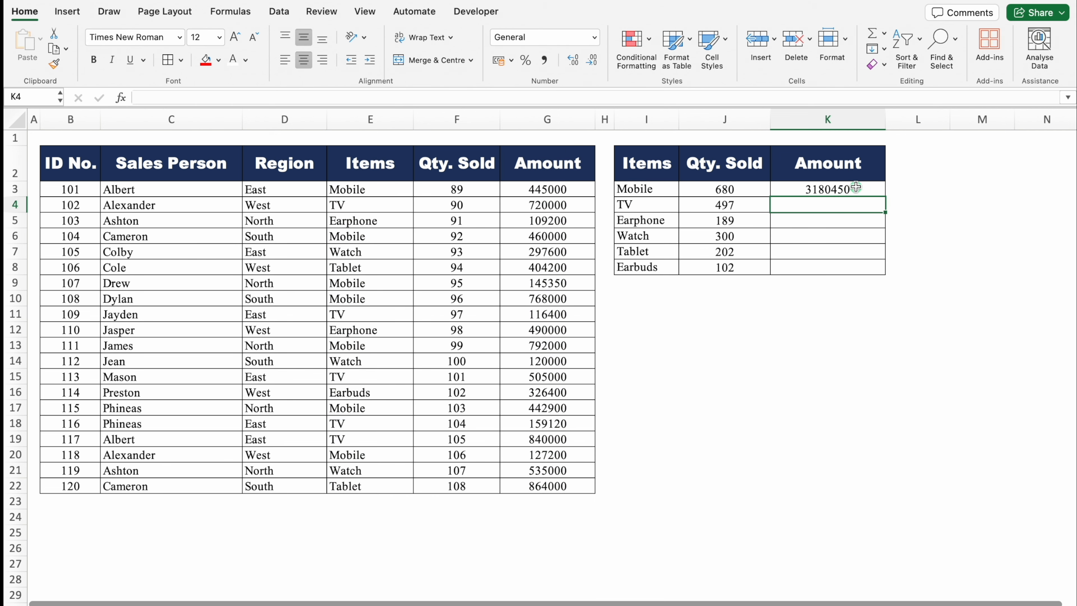
- Fill the K3 amount formula down through K8 for the remaining items
left_click(855, 187)
double_click(883, 198)
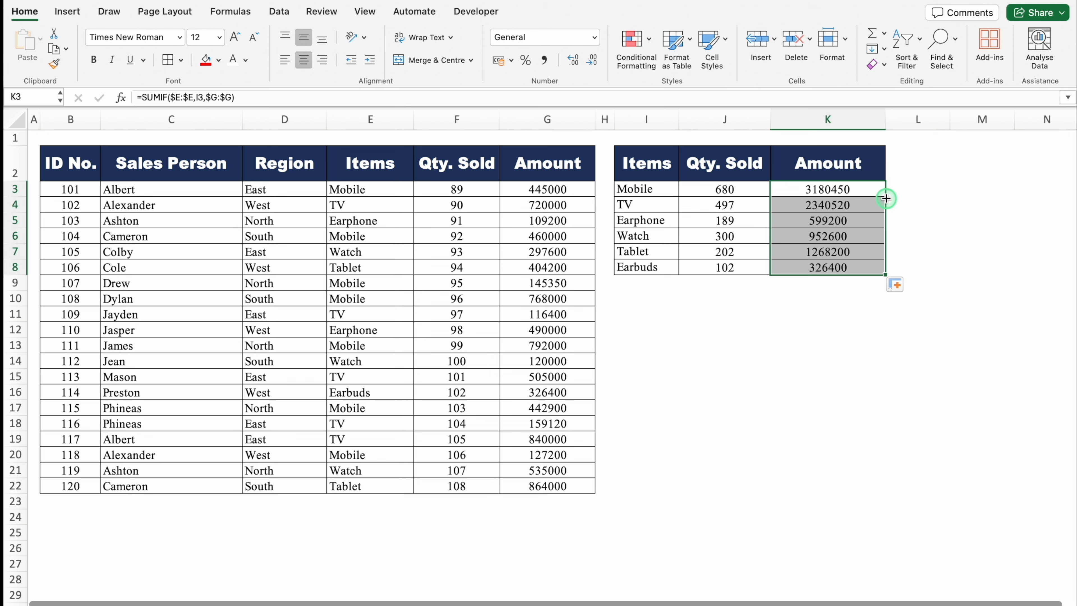
left_click(880, 376)
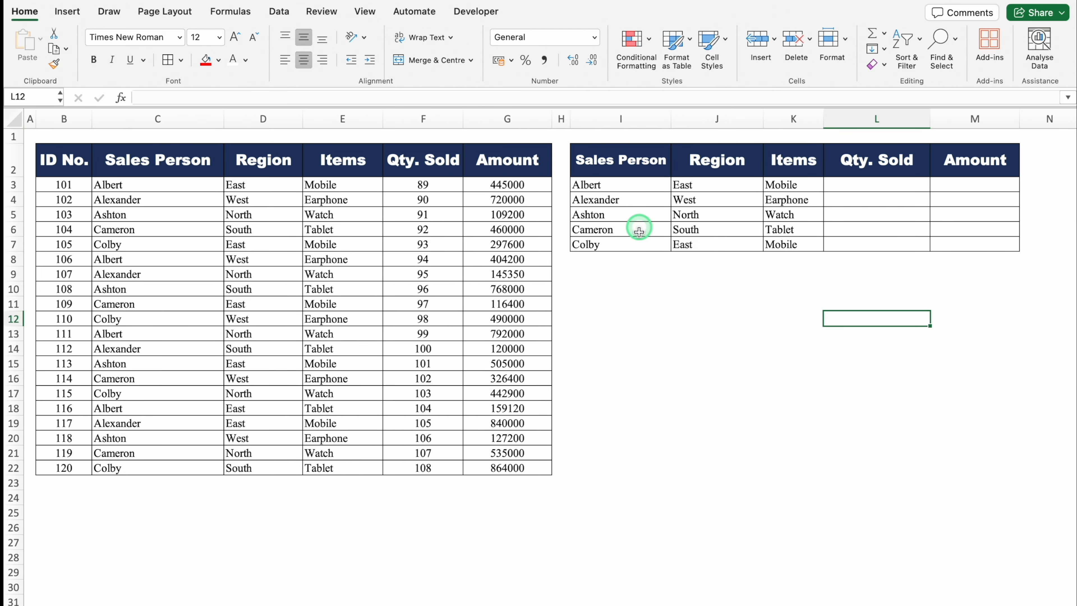
- Examine the Sales Person, Region and Items headers of the summary table as the criteria fields
left_click(610, 163)
left_click(708, 159)
left_click(771, 159)
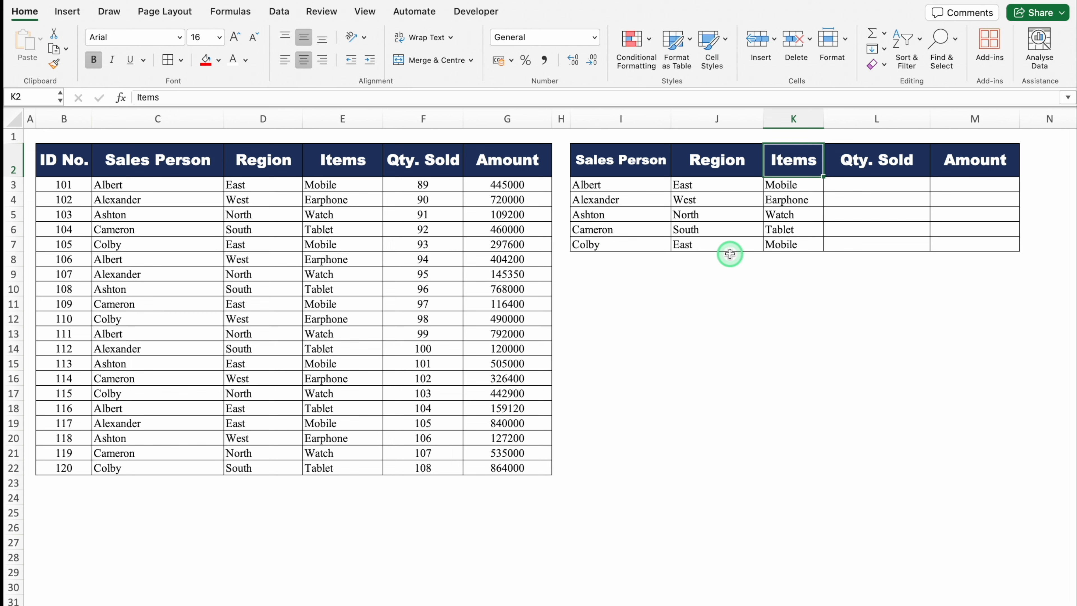
- Start a SUMIFS formula in L3 with the absolute Qty. Sold column $F:$F as the sum range
left_click(871, 185)
key("Right")
key("Right")
key("Right")
key("Right")
key("Right")
key("Right")
key("Right")
key("Right")
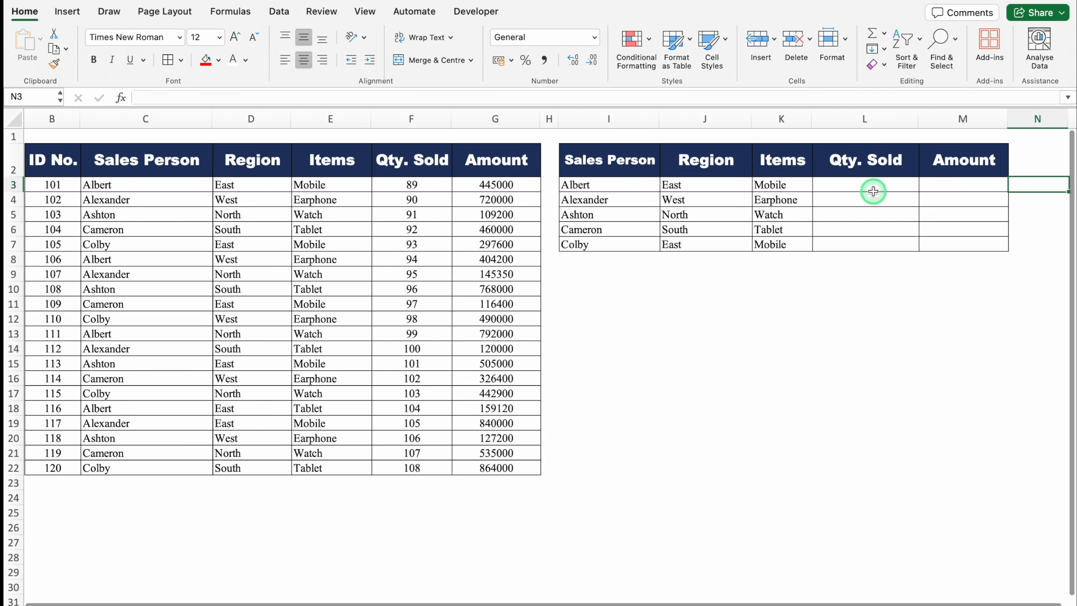
left_click(690, 212)
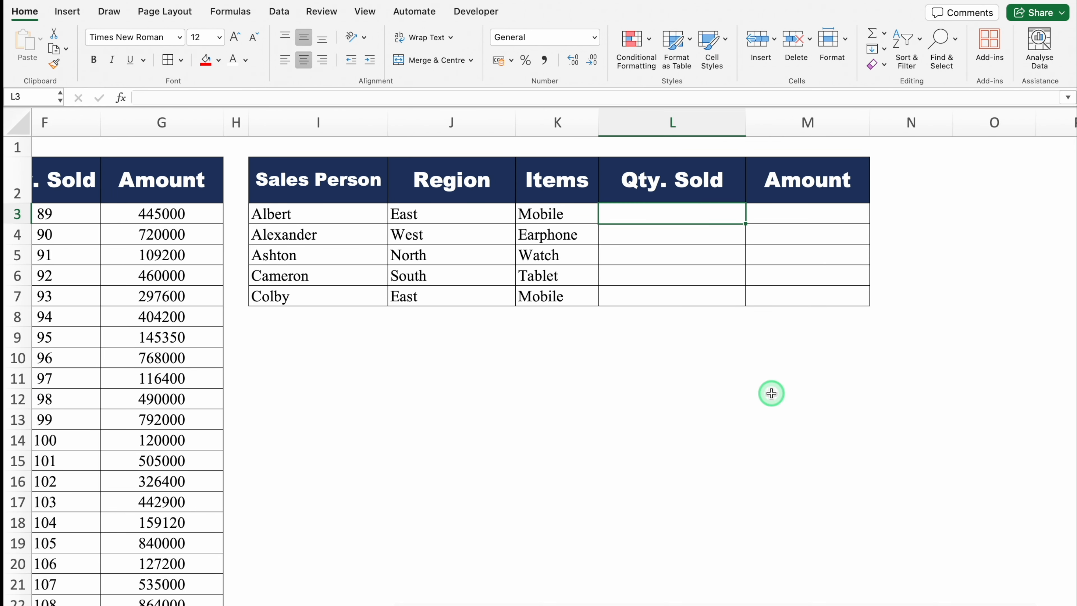
scroll(652, 373, "right", 1)
type("=")
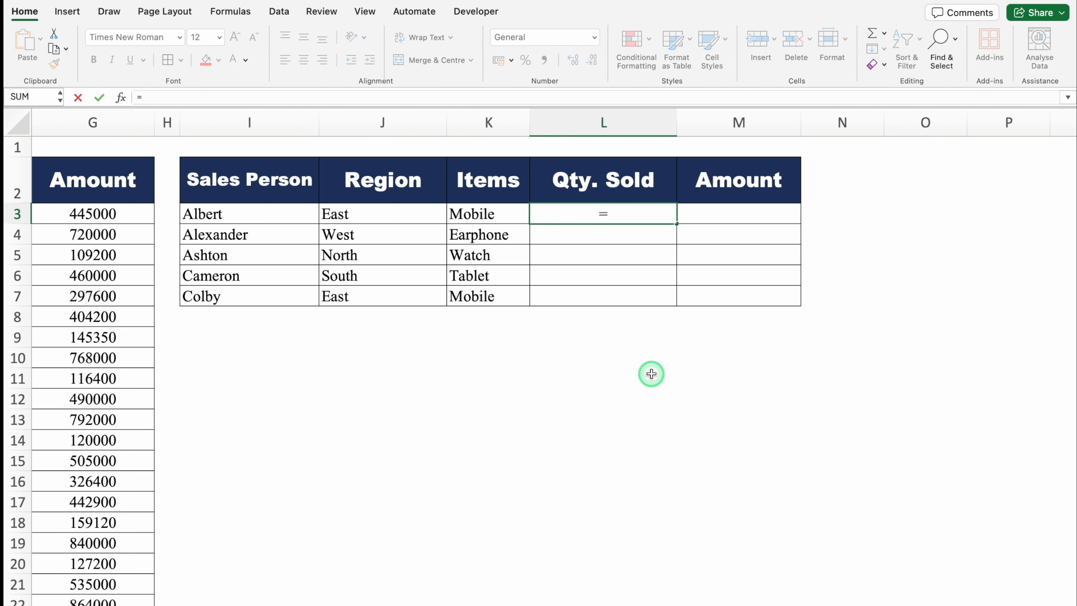
type("SUMIFS")
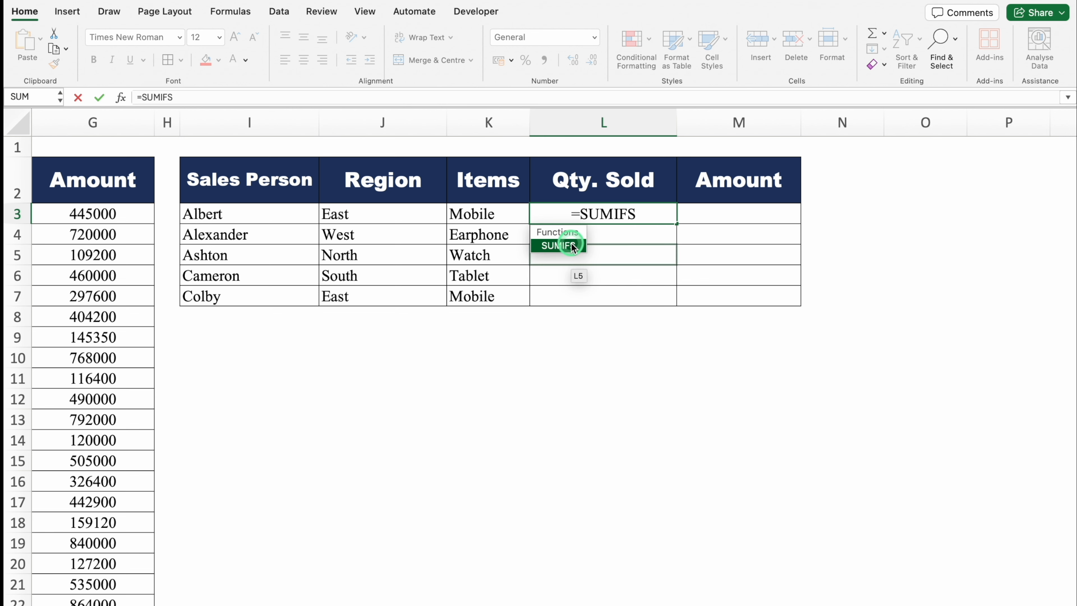
double_click(571, 245)
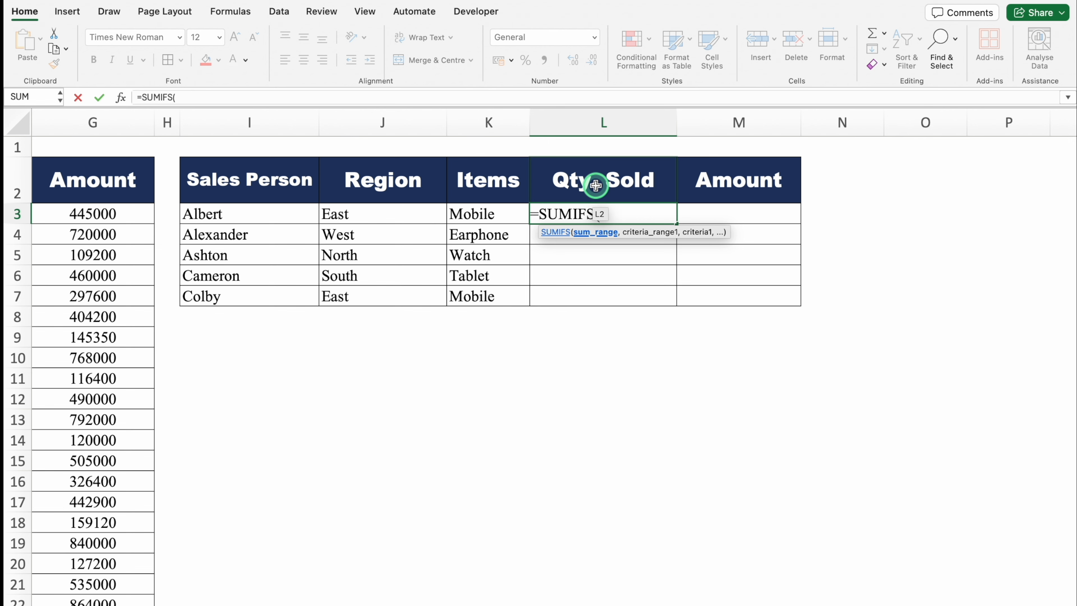
scroll(524, 594, "left", 5)
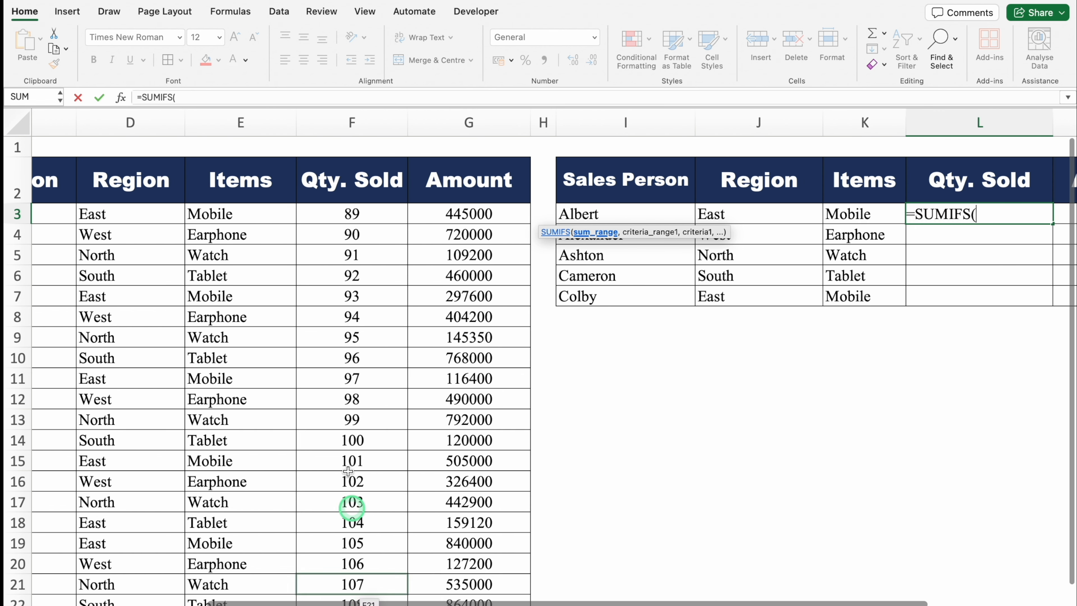
left_click(345, 117)
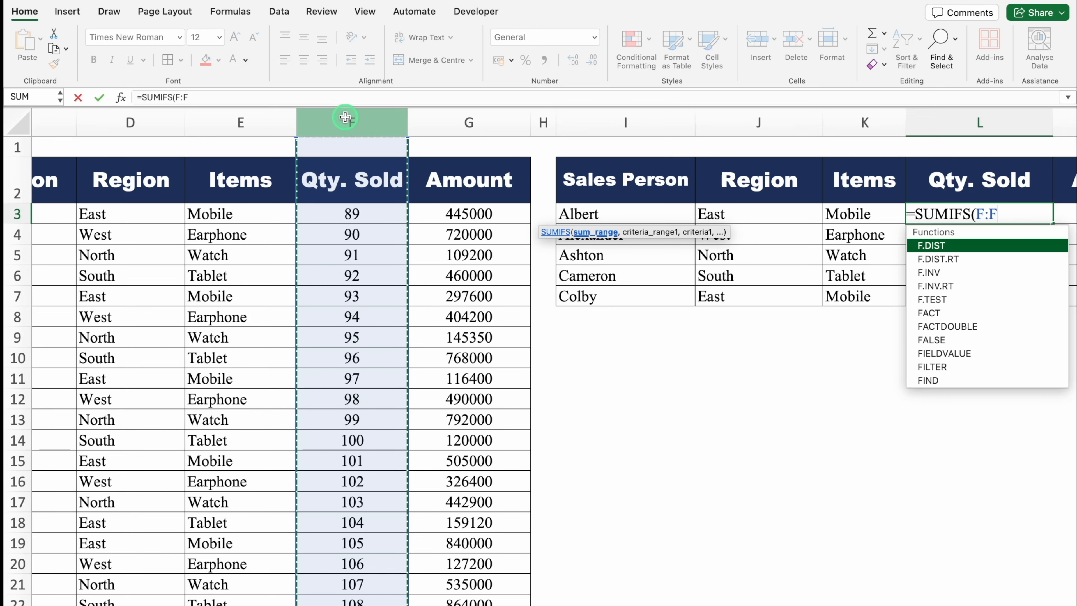
key("F4")
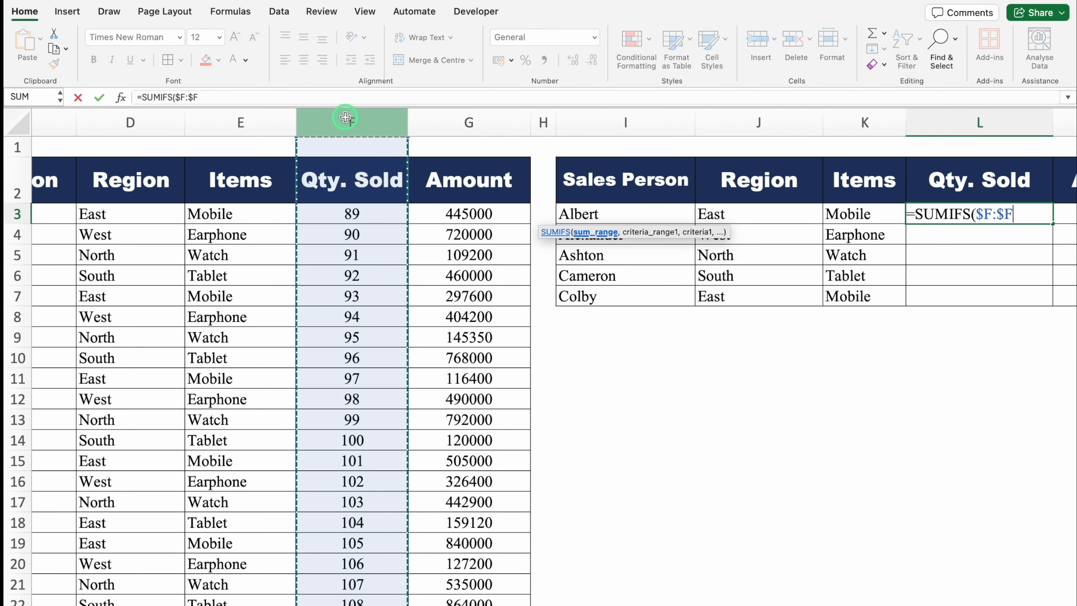
type(",")
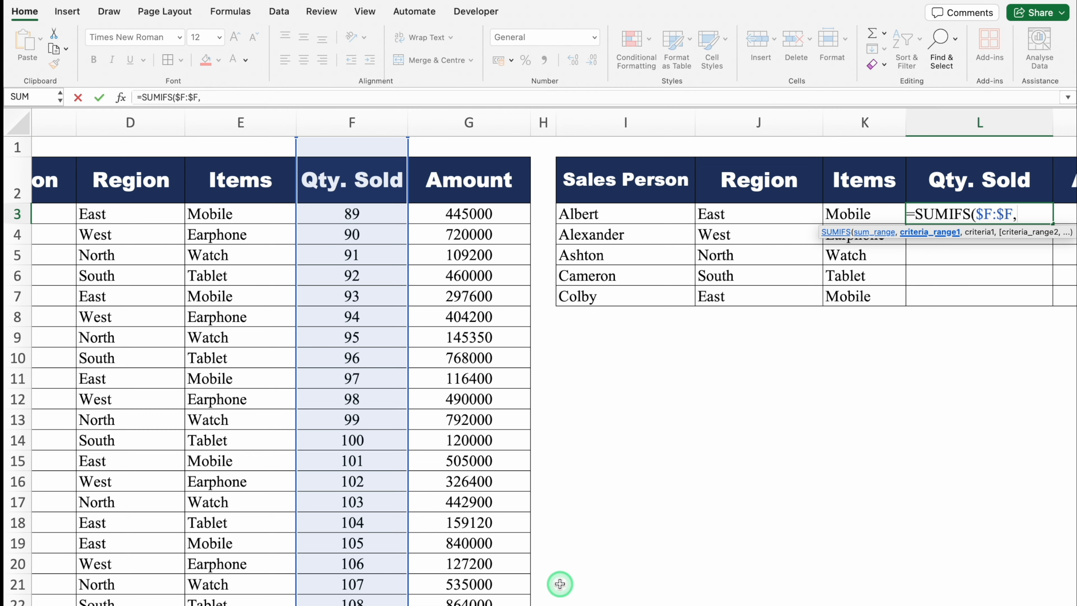
- Add the absolute Sales Person column $C:$C as the first criteria range, with I3 as its criteria
scroll(560, 584, "left", 5)
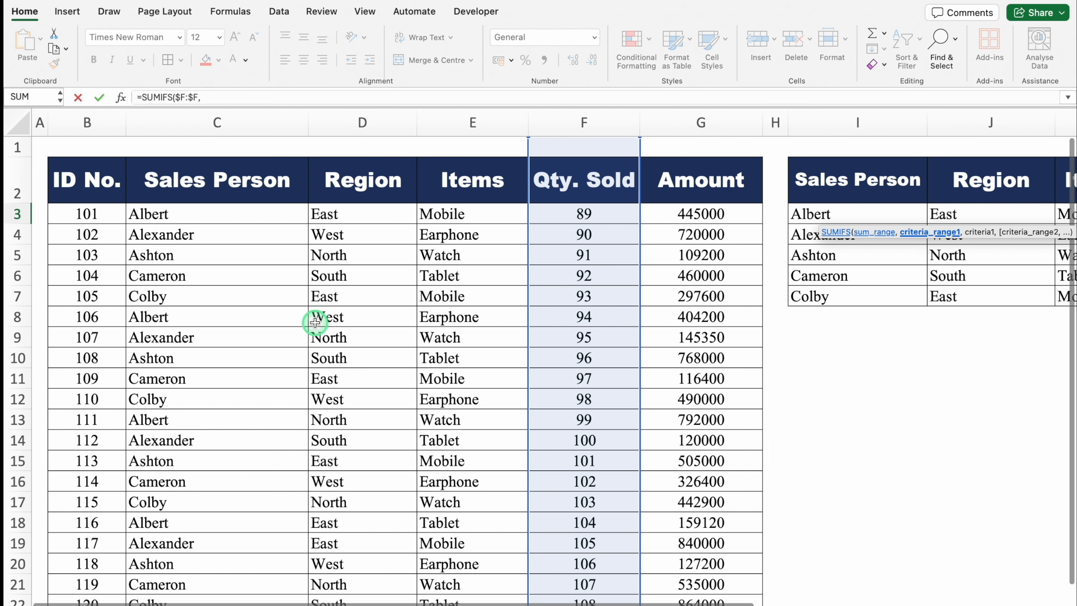
left_click(219, 123)
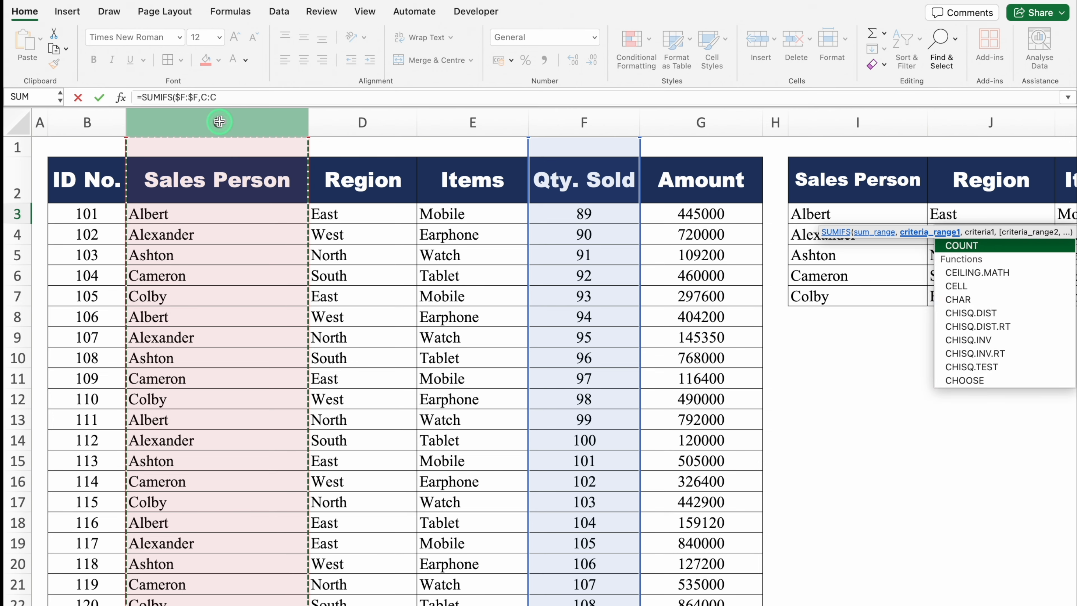
key("F4")
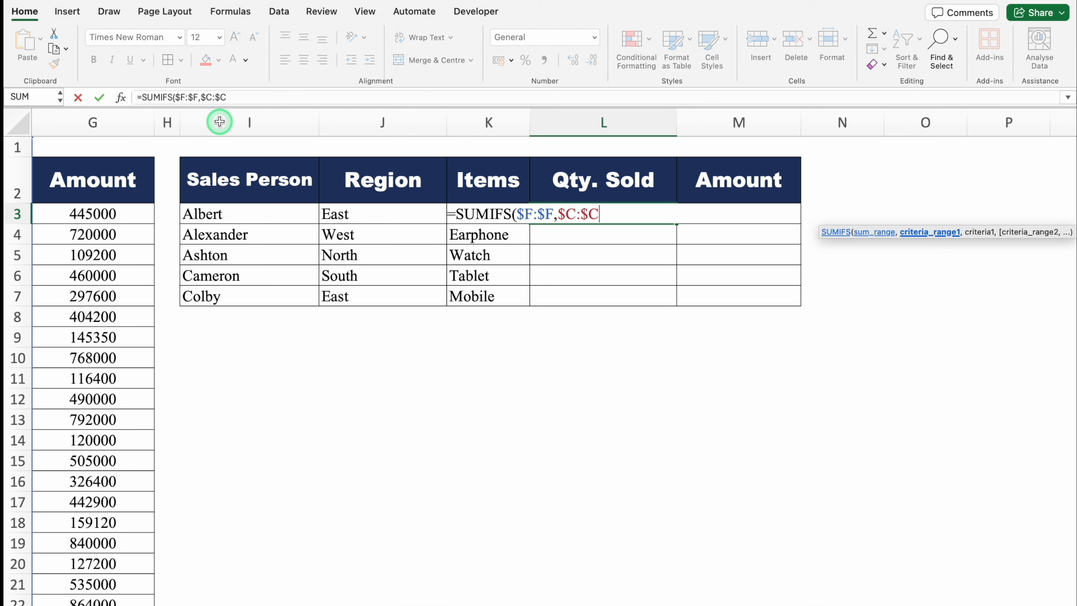
type(",")
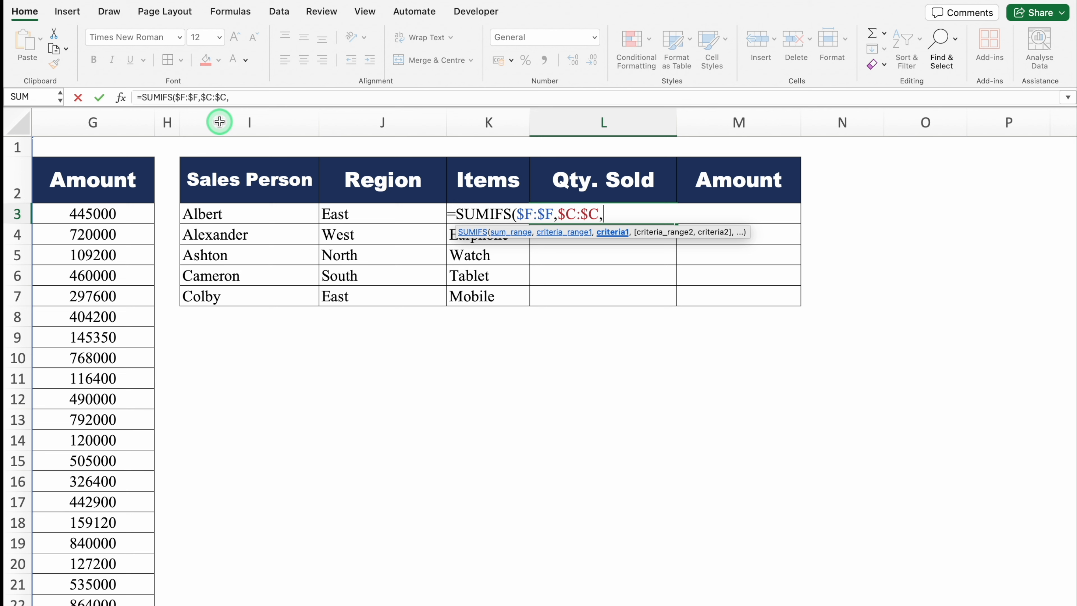
left_click(249, 213)
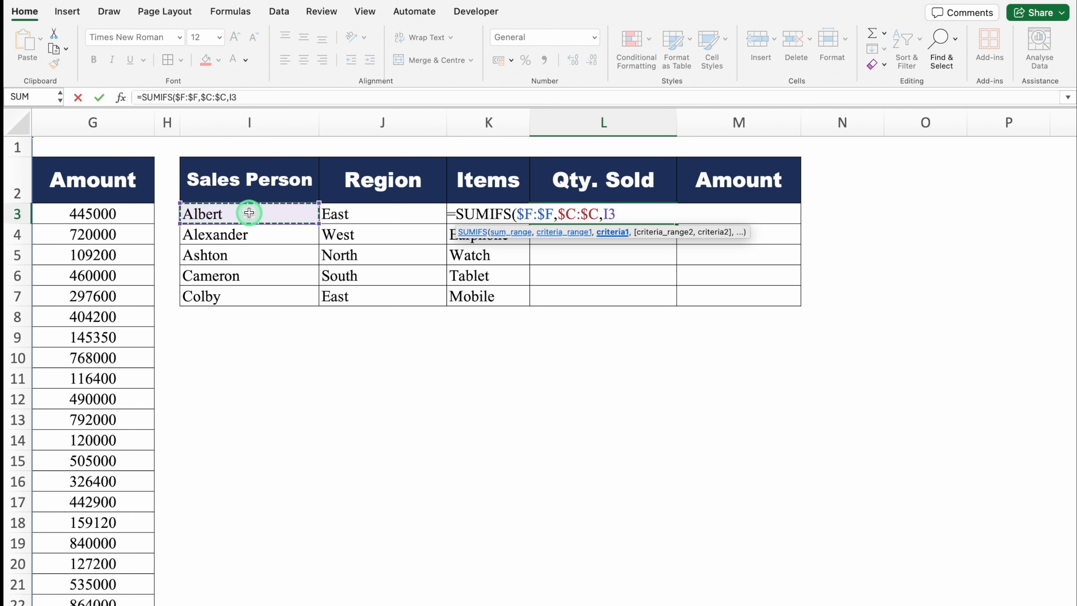
type(",")
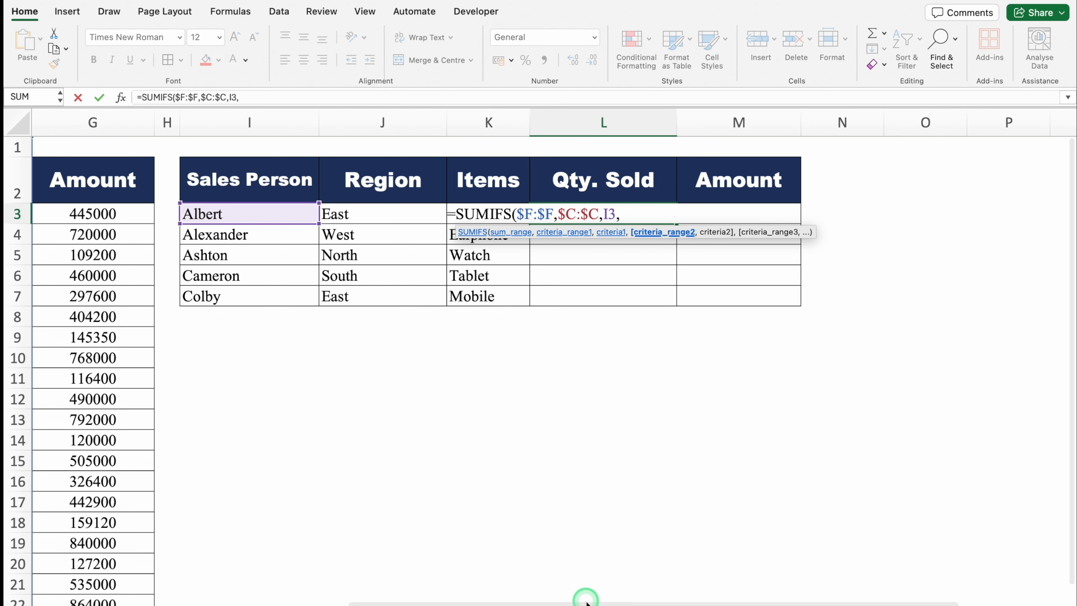
- Add the absolute Region column $D:$D as the second criteria range, with J3 as its criteria
left_click_drag(586, 599, 213, 592)
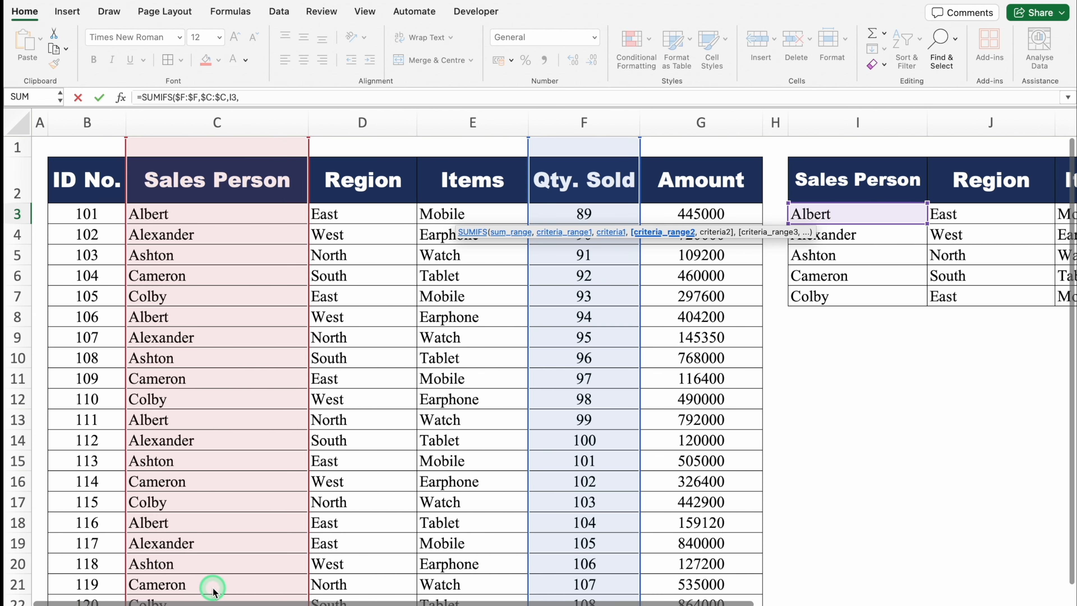
left_click(351, 121)
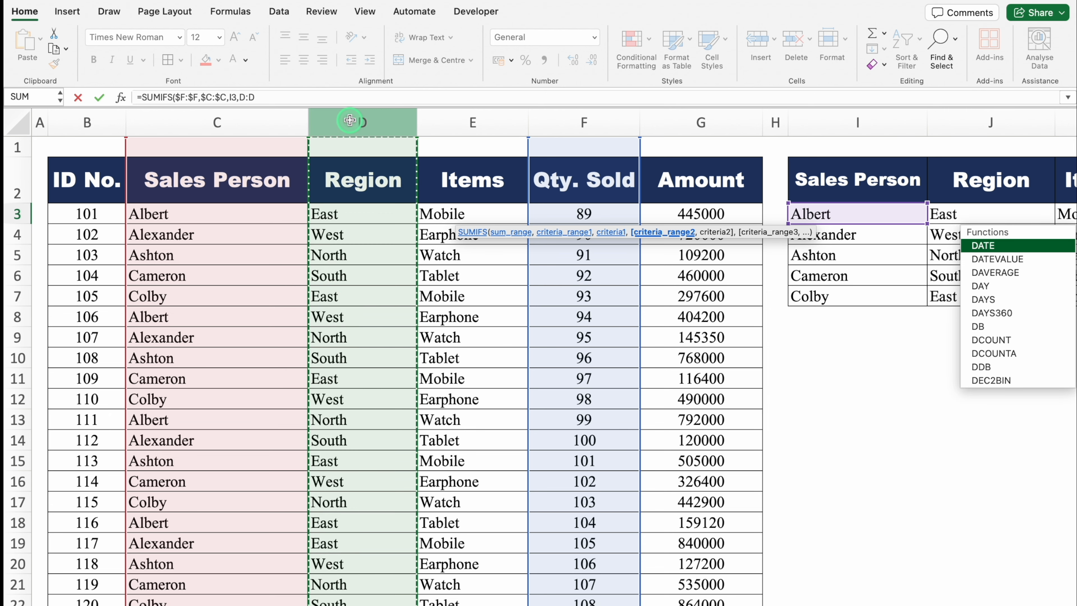
key("F4")
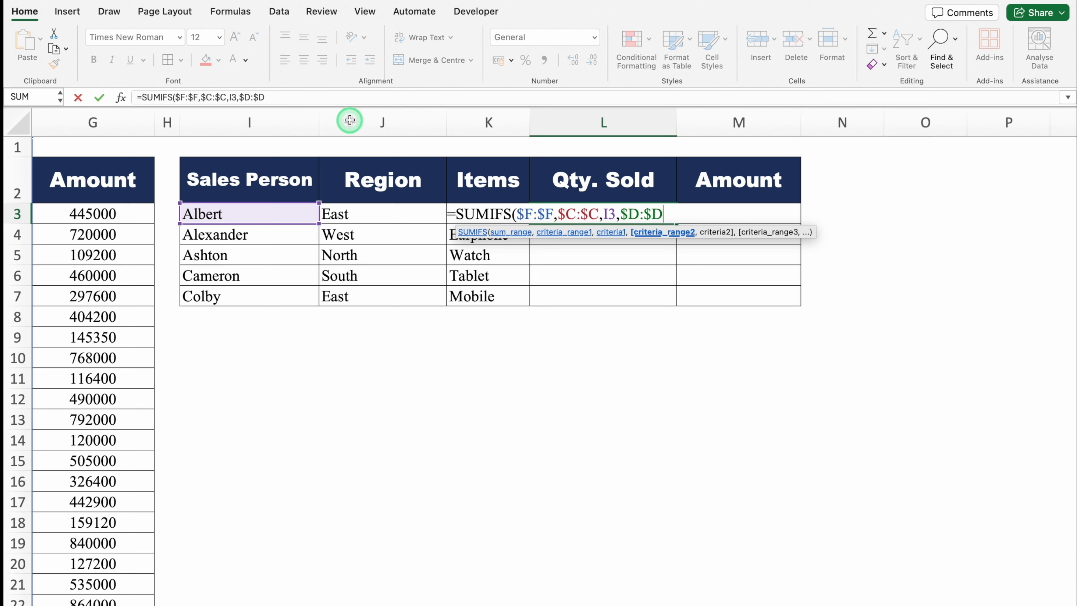
type(",")
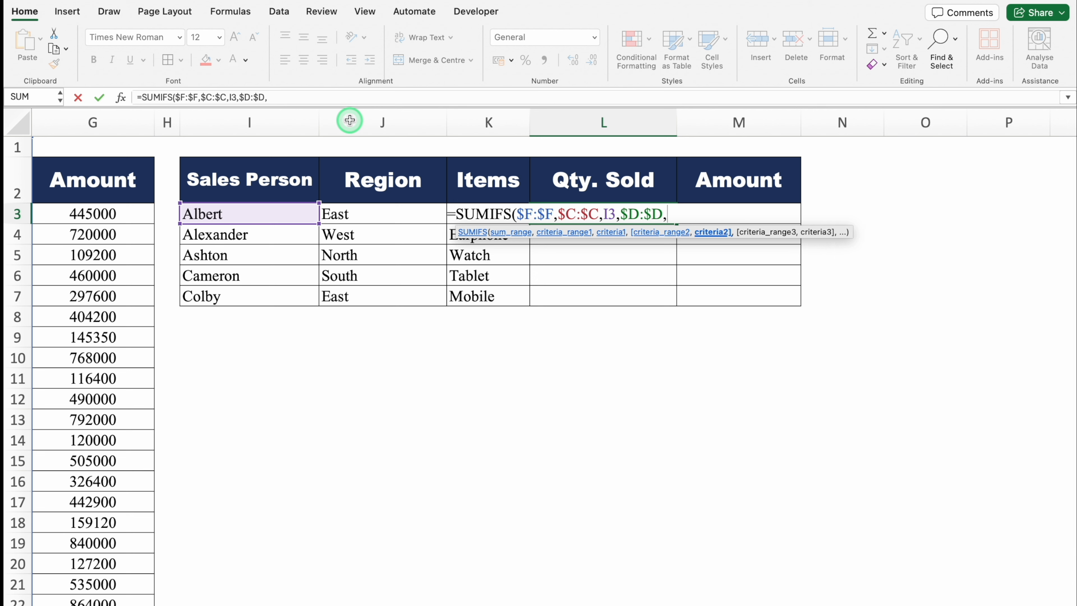
left_click(365, 214)
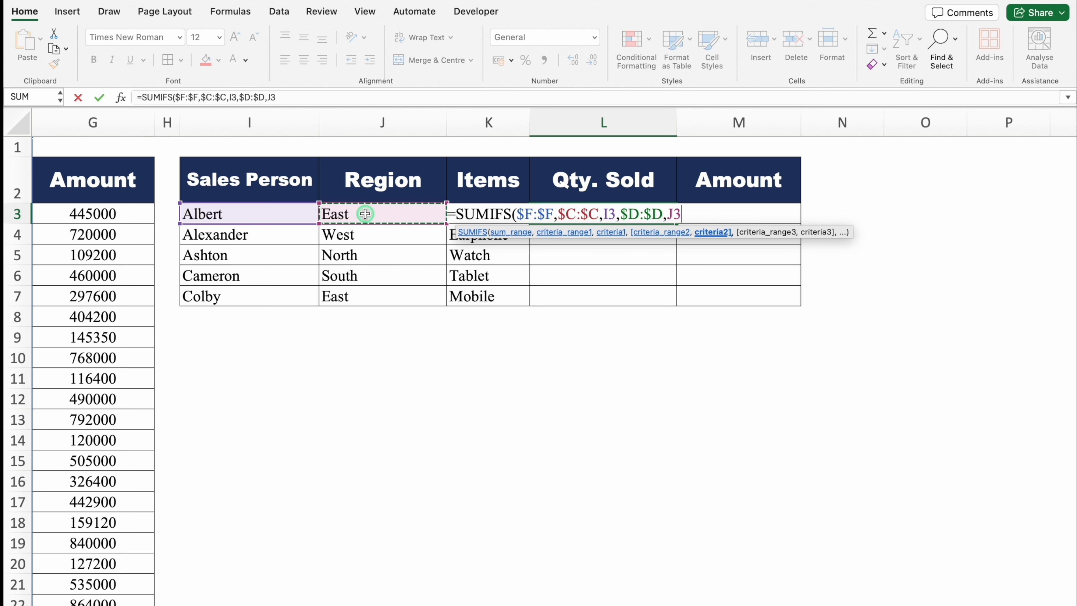
type(",")
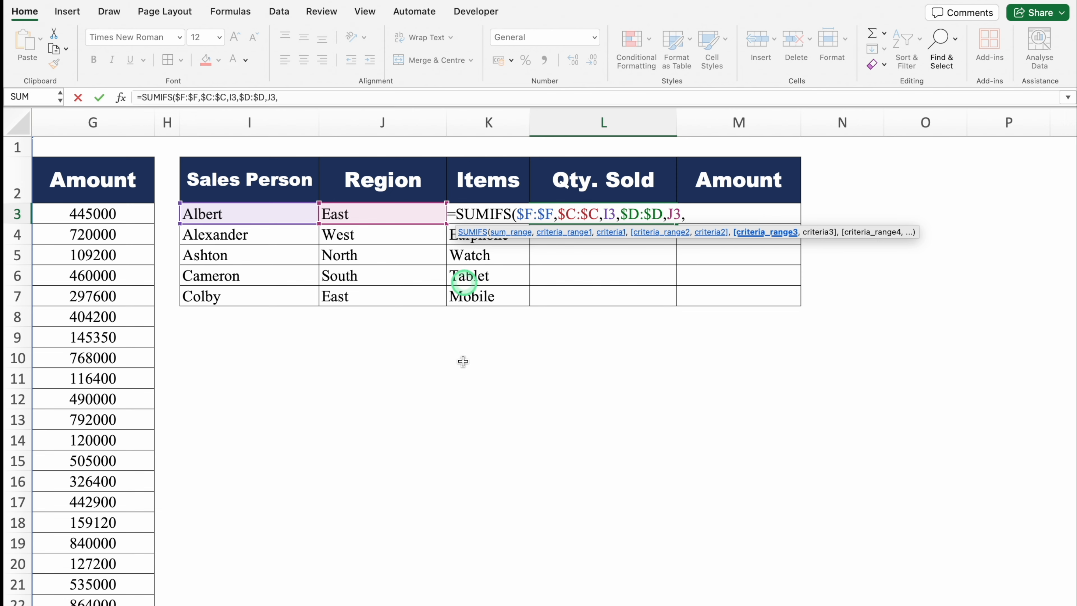
- Add the absolute Items column $E:$E as the third criteria range with K3 as its criteria, and complete the L3 SUMIFS formula
left_click_drag(548, 598, 145, 531)
left_click(465, 122)
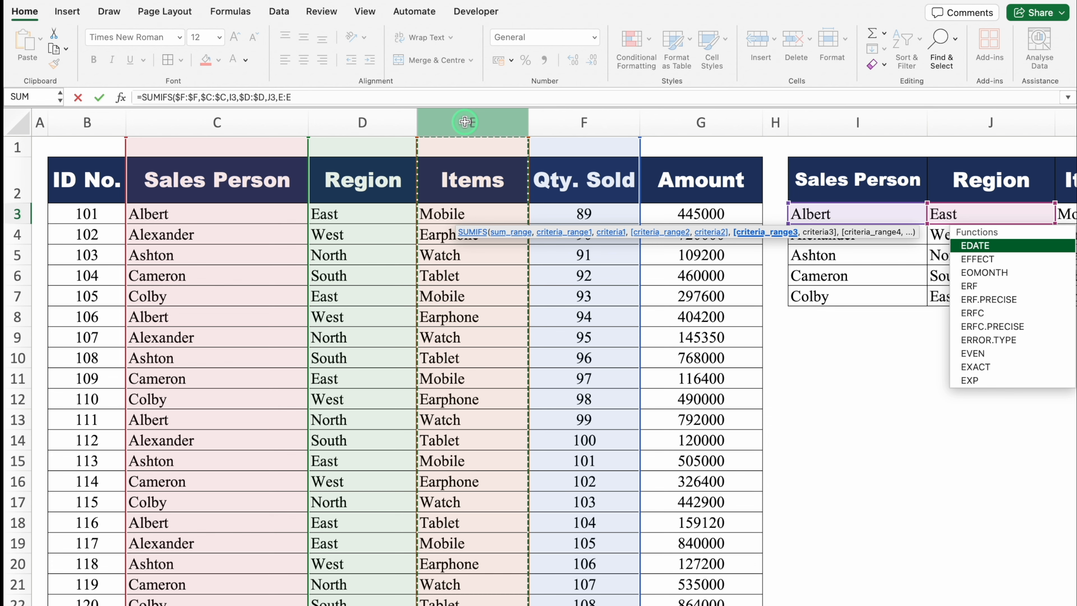
key("F4")
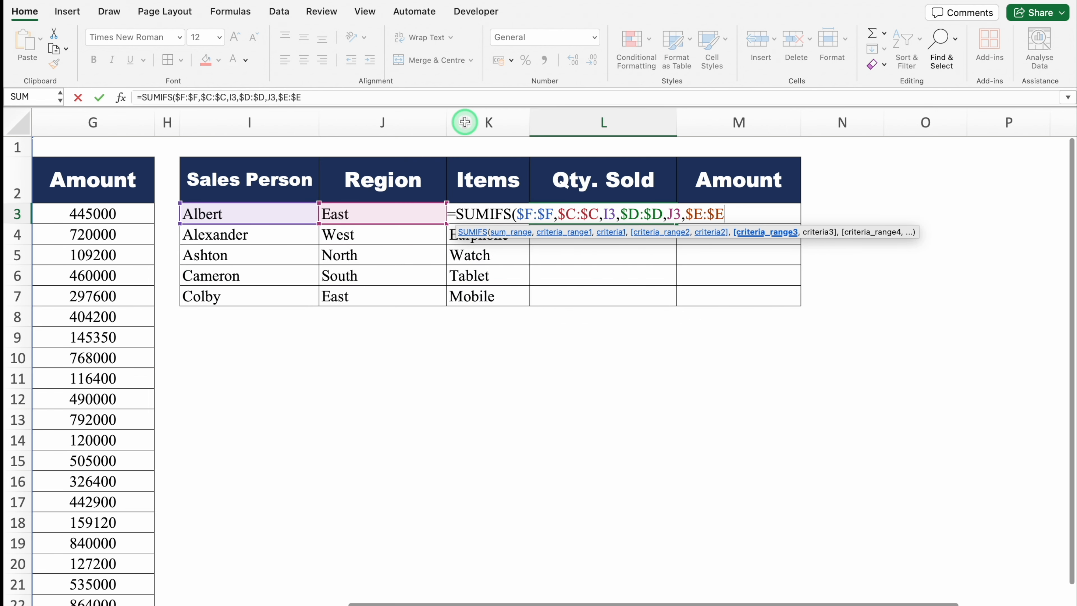
type(",")
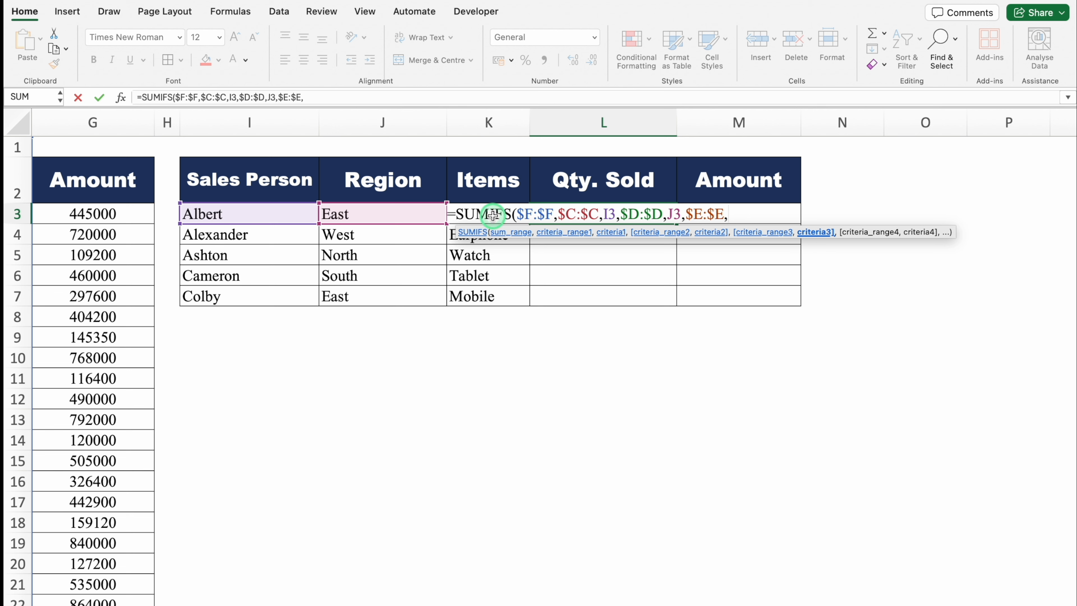
left_click(481, 180)
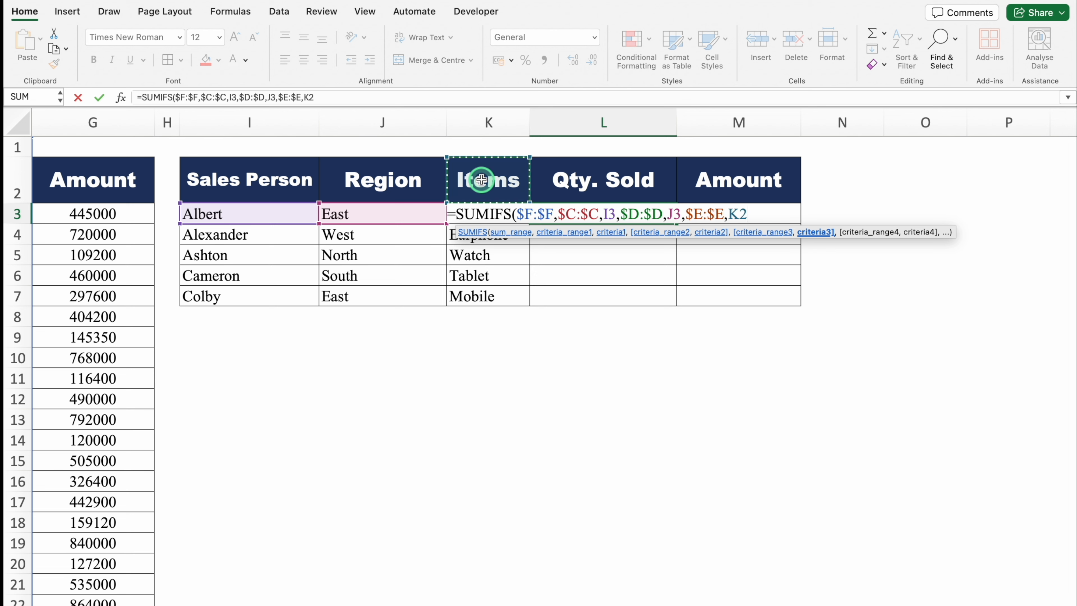
key("Down")
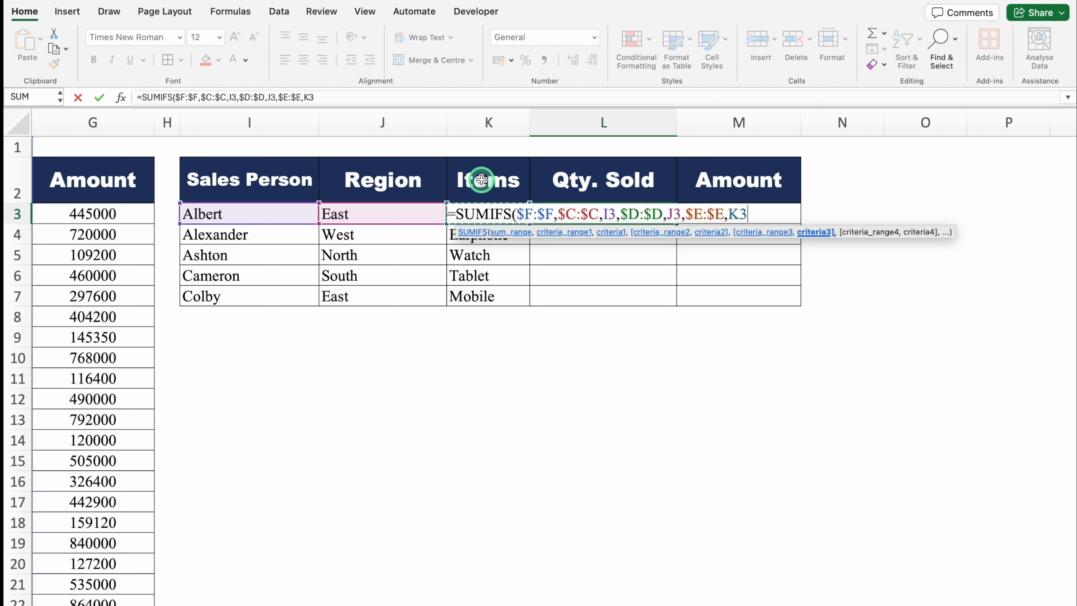
type(")")
key("Return")
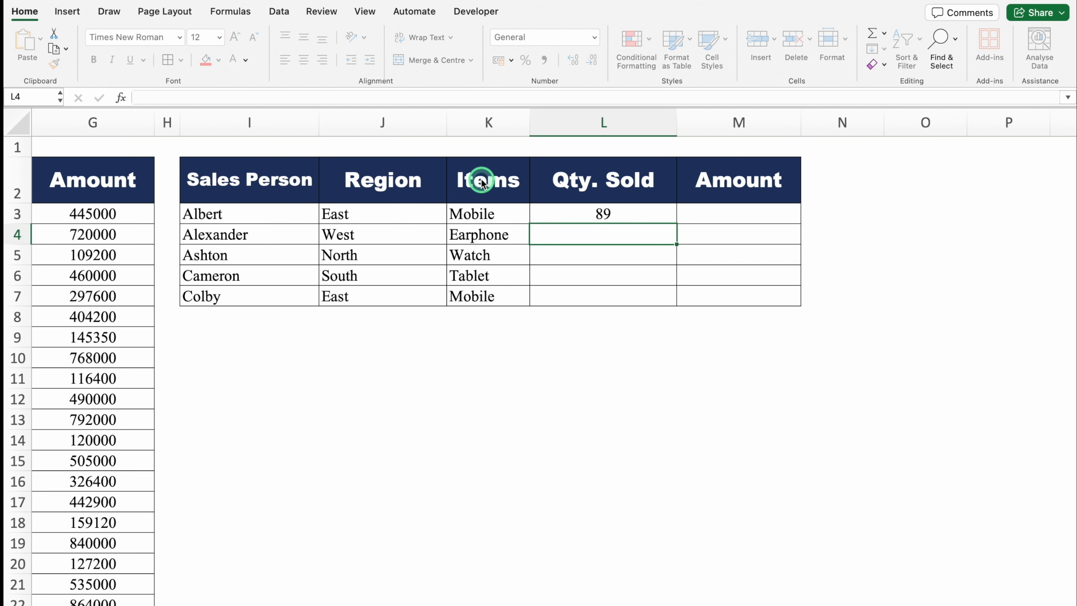
- Fill the L3 quantity formula down through L7 for the remaining sales persons
left_click(617, 216)
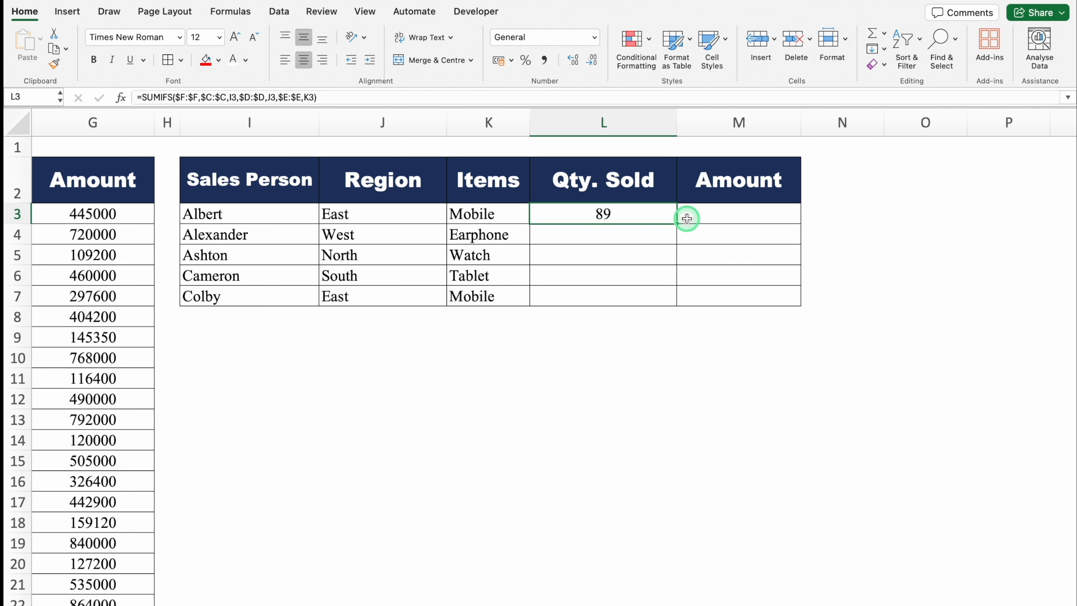
double_click(677, 224)
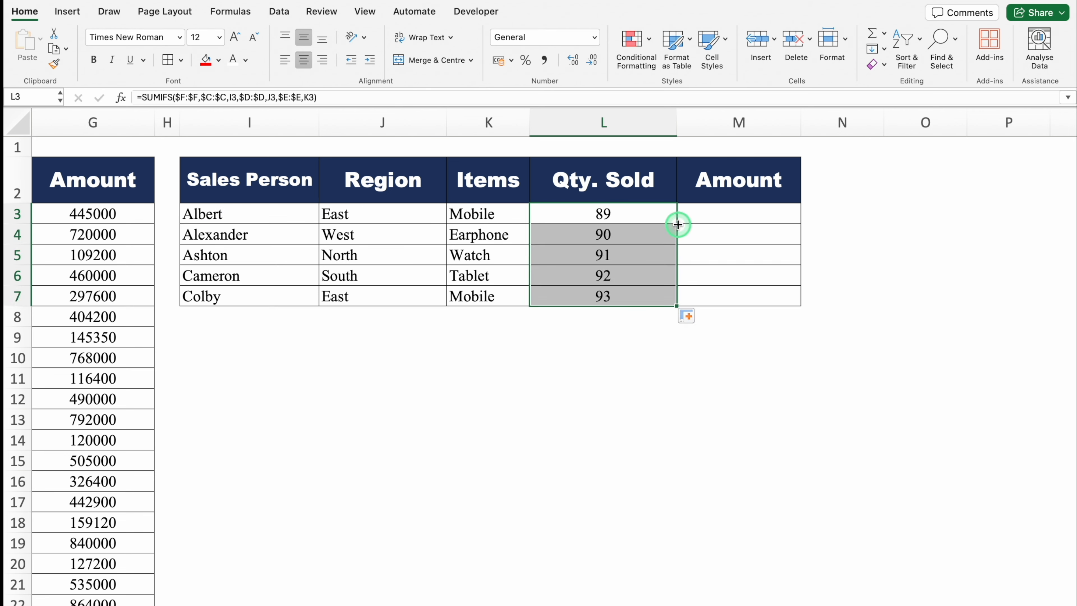
left_click(625, 217)
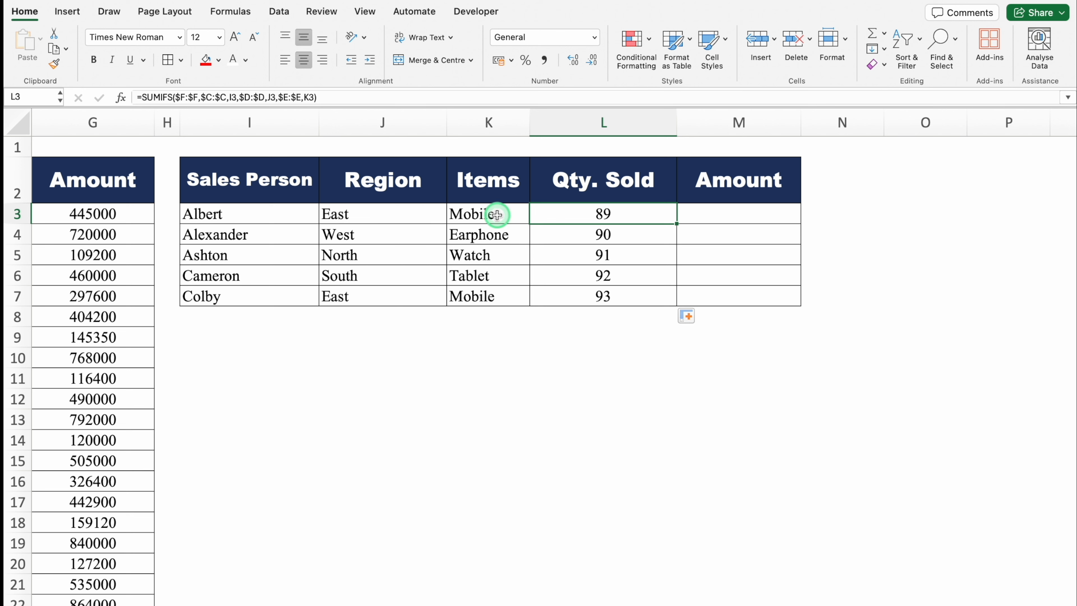
- Check the L4 quantity formula against the item, region and sales person criteria in row 4
left_click(604, 234)
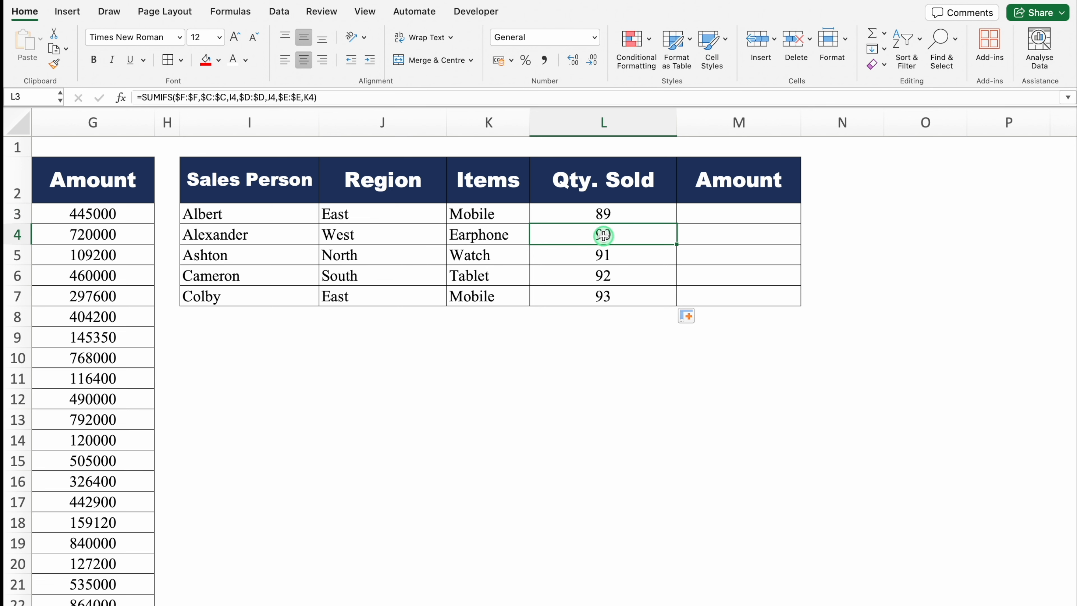
left_click(471, 236)
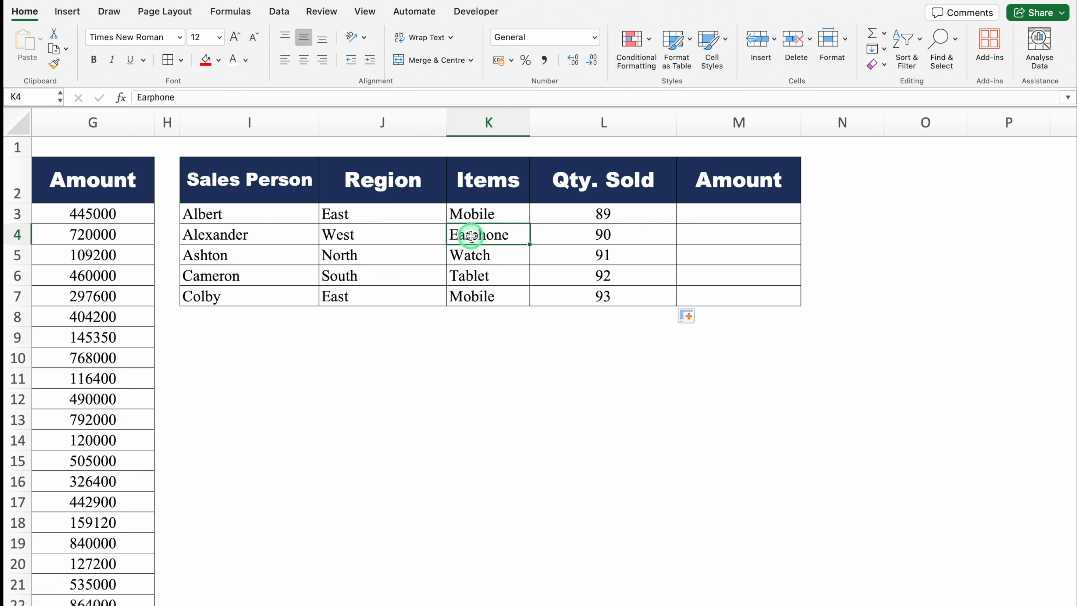
left_click(384, 234)
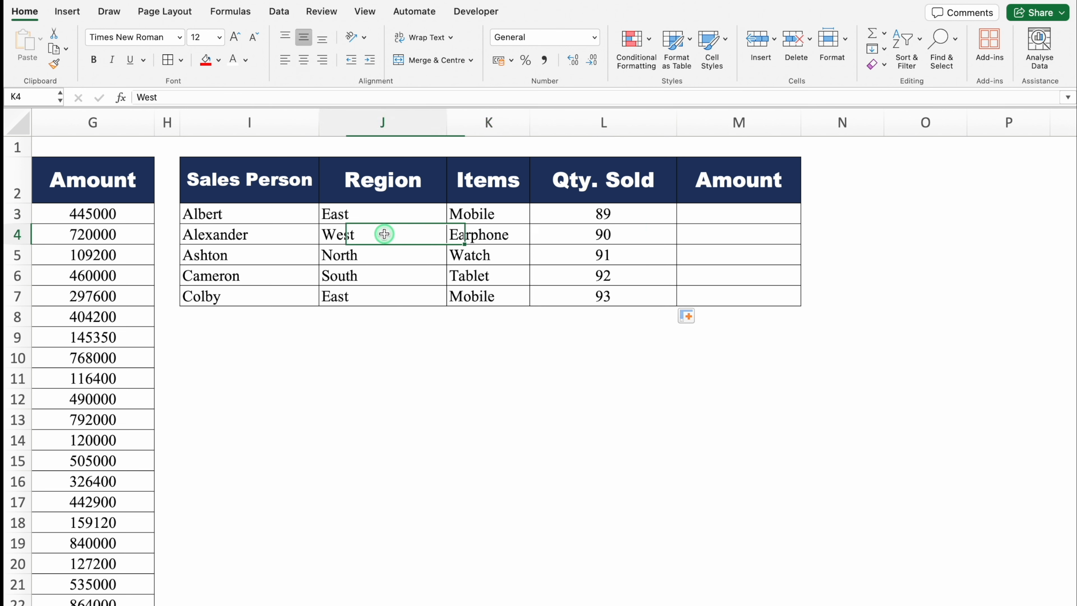
left_click(255, 236)
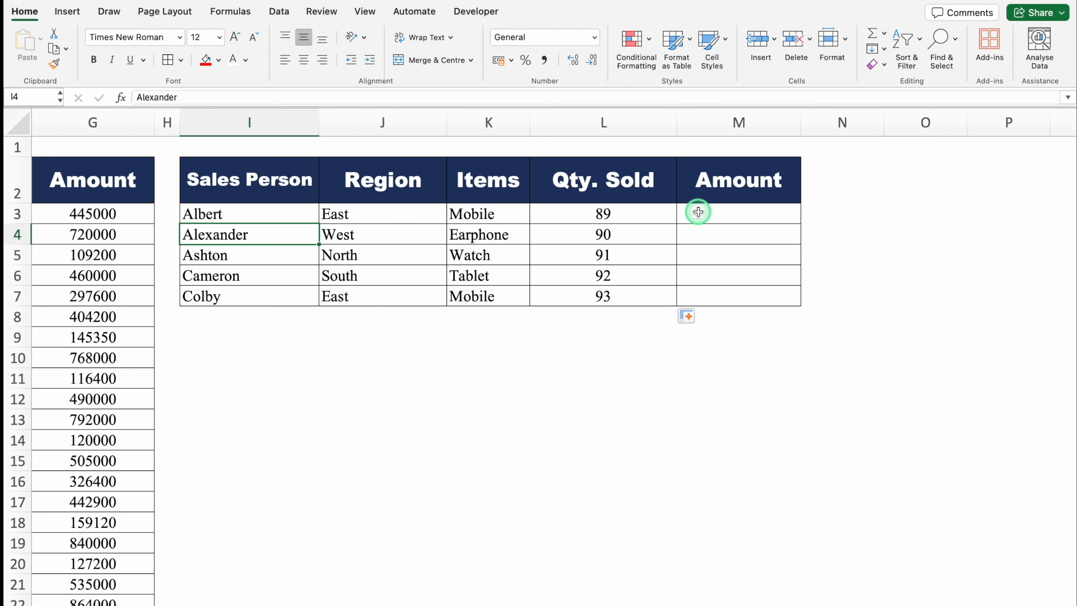
- Start a SUMIFS formula in M3 with the absolute Amount column $G:$G as the sum range
left_click(721, 213)
type("=")
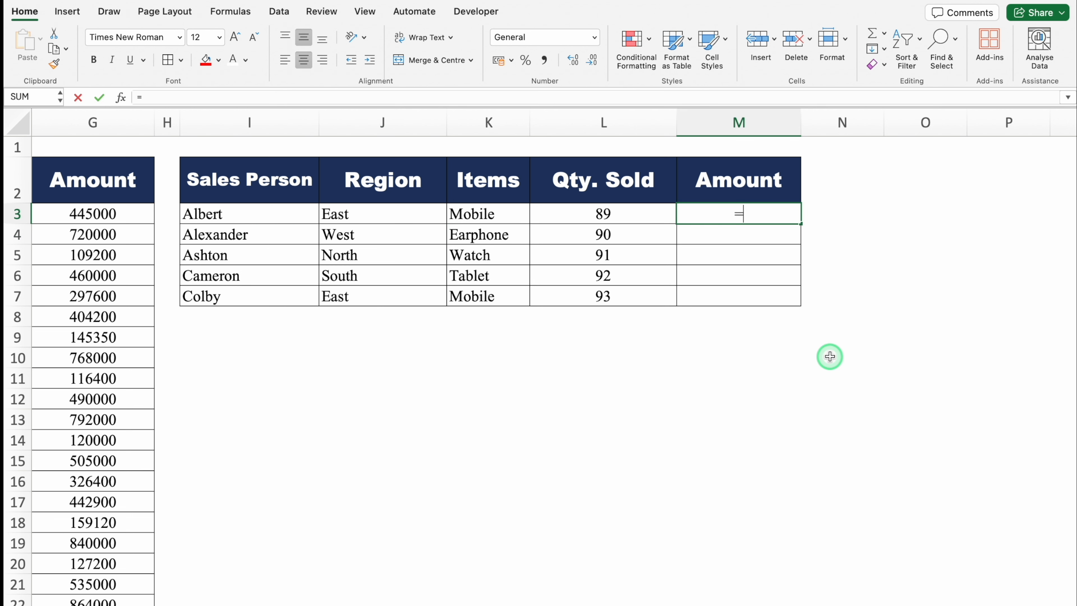
type("SUMIFS(")
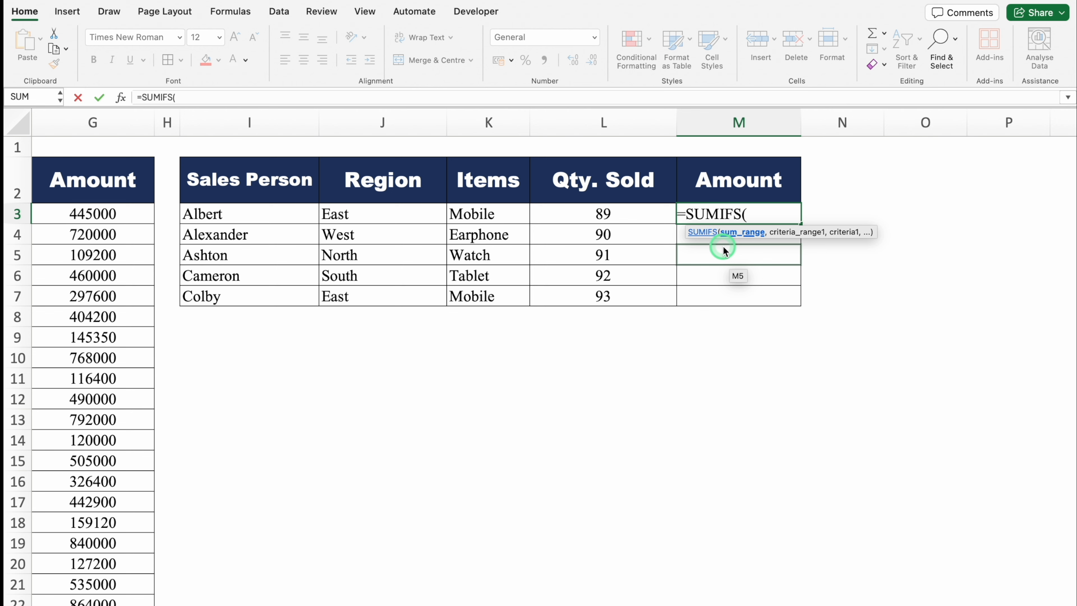
left_click_drag(713, 603, 526, 603)
left_click(518, 123)
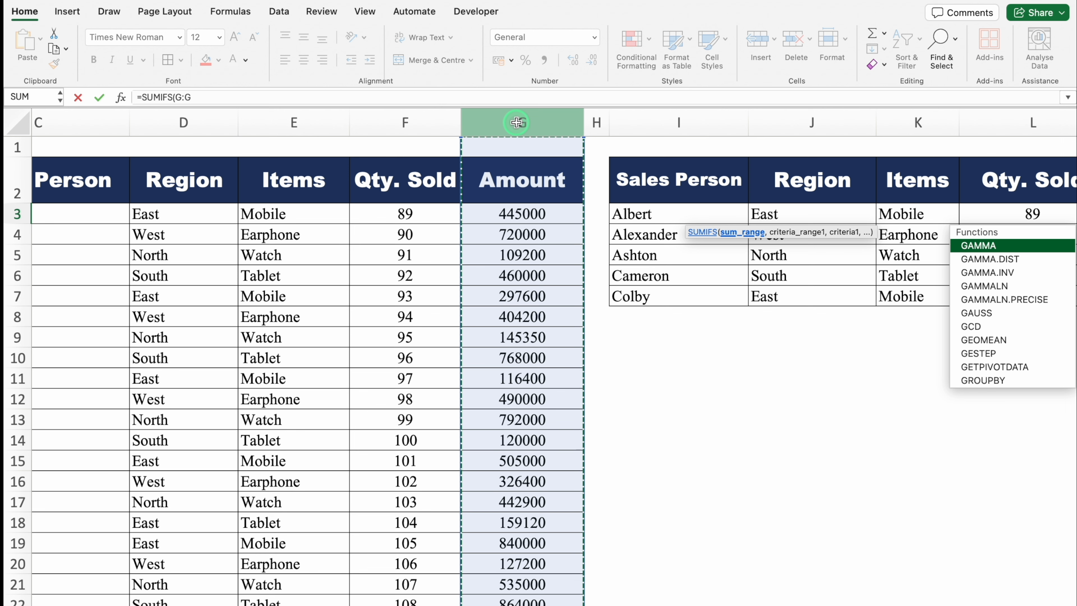
key("F4")
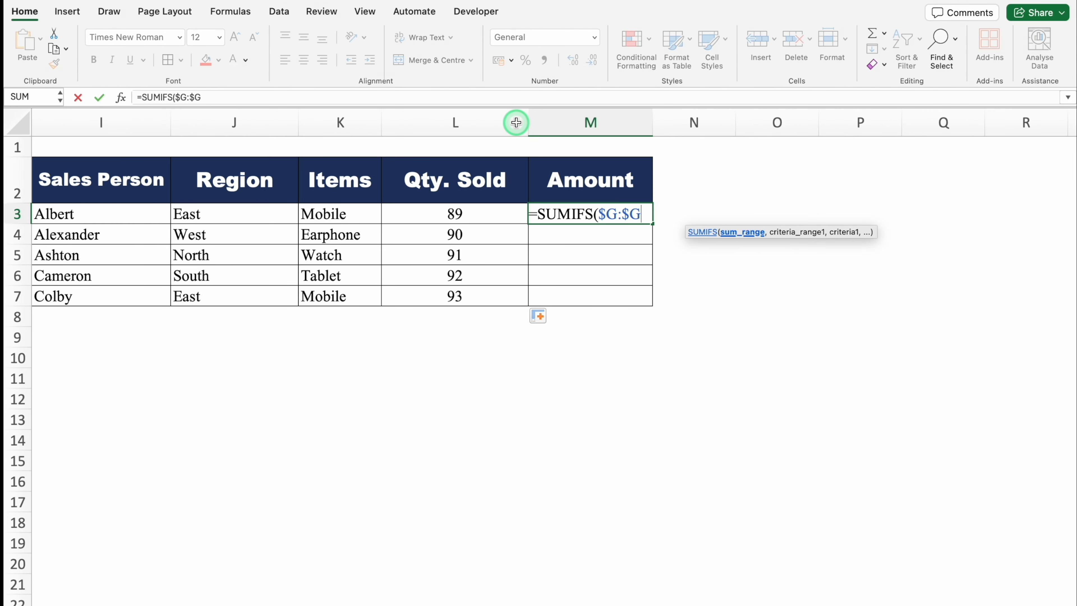
type(",")
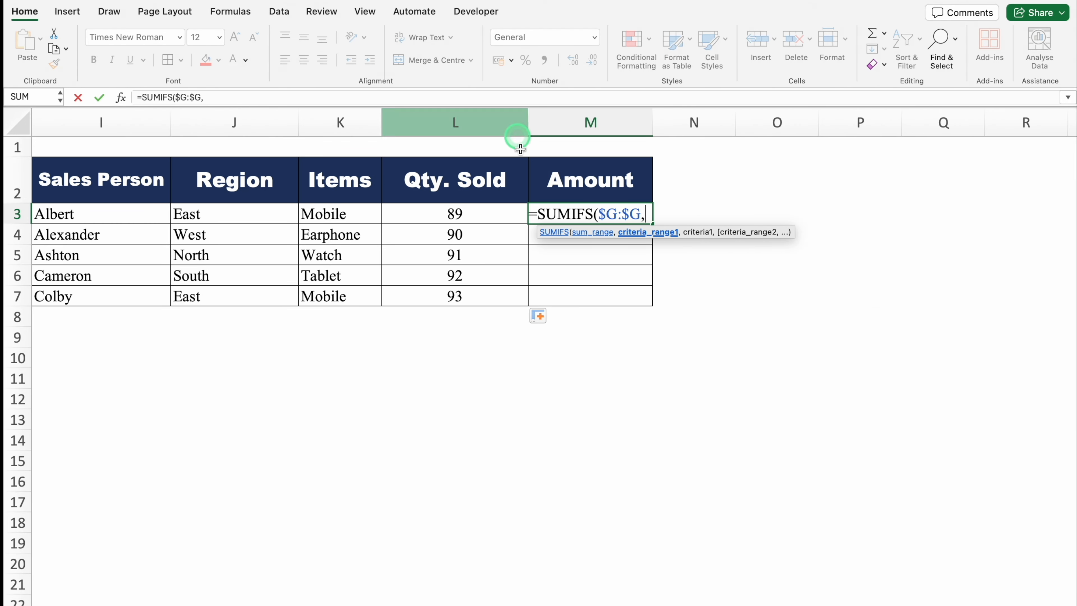
- Add the absolute Sales Person column $C:$C as the first criteria range, with I3 as its criteria
scroll(524, 594, "left", 5)
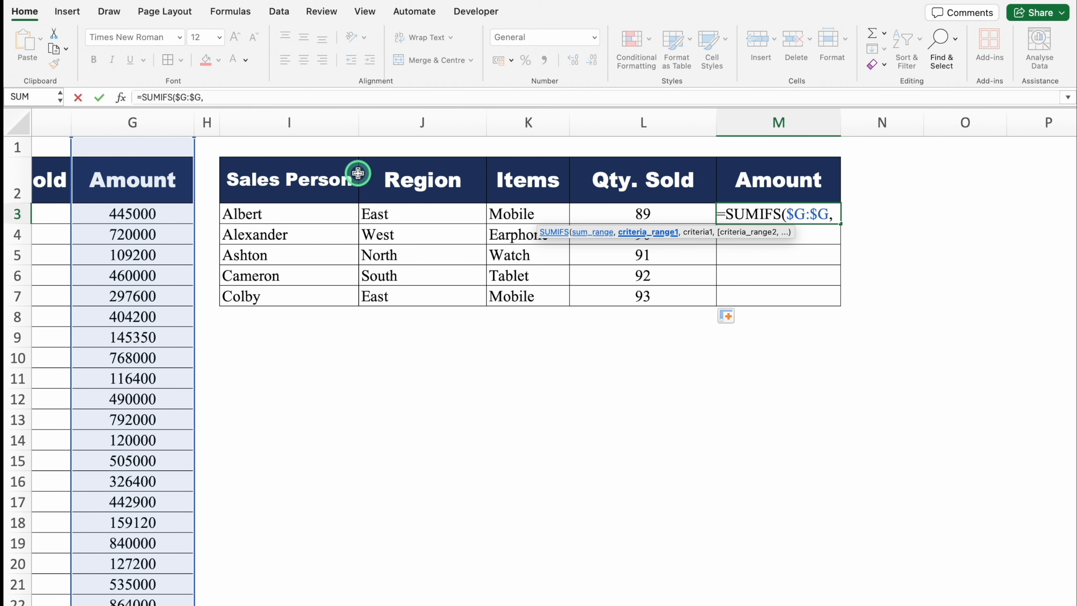
left_click_drag(658, 600, 257, 599)
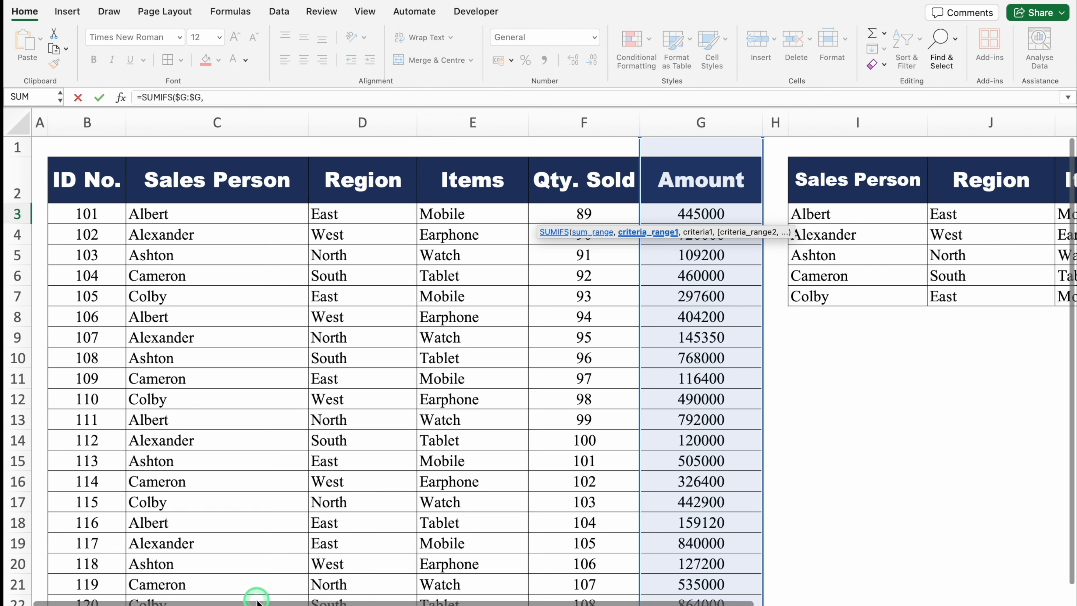
left_click(212, 117)
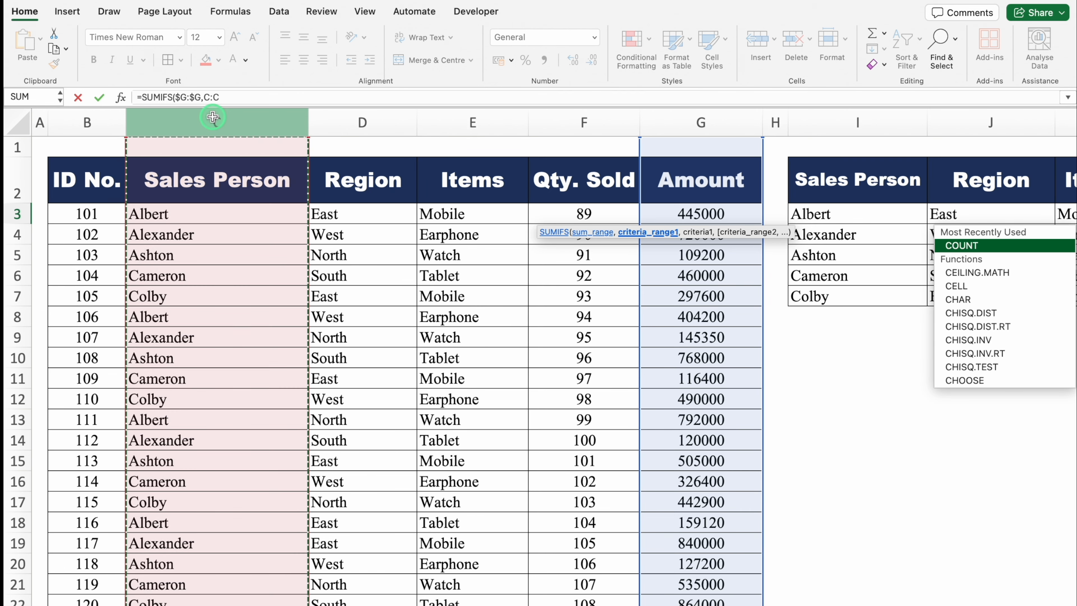
key("F4")
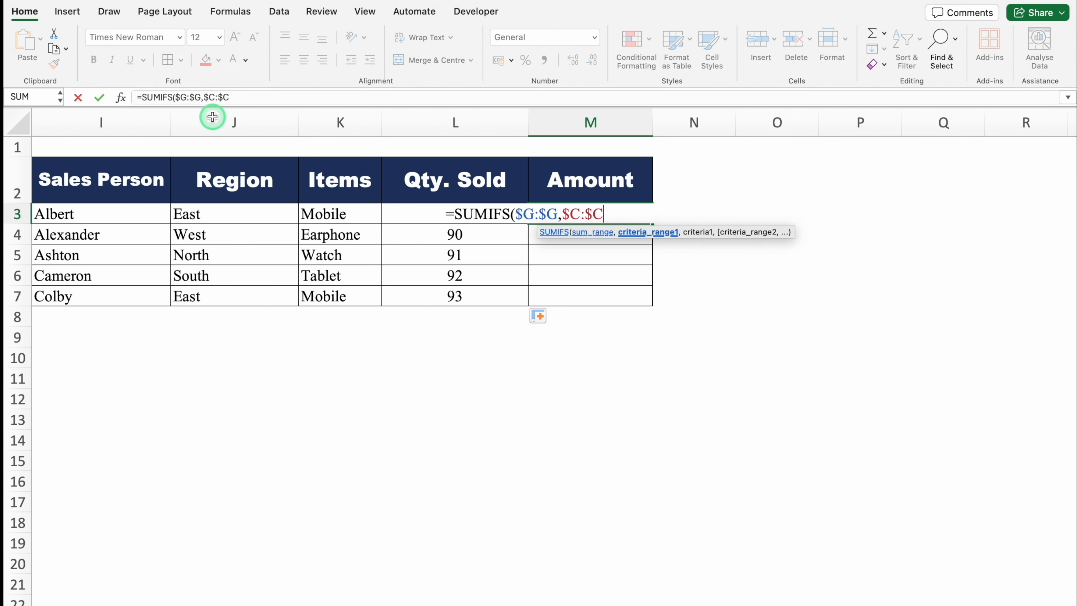
type(",")
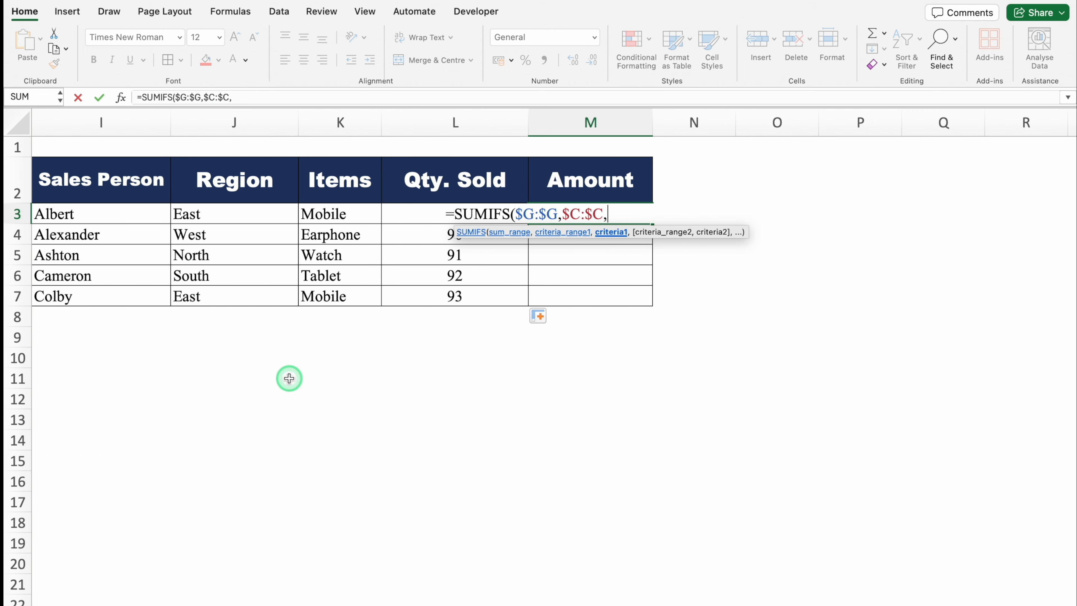
left_click_drag(435, 594, 379, 596)
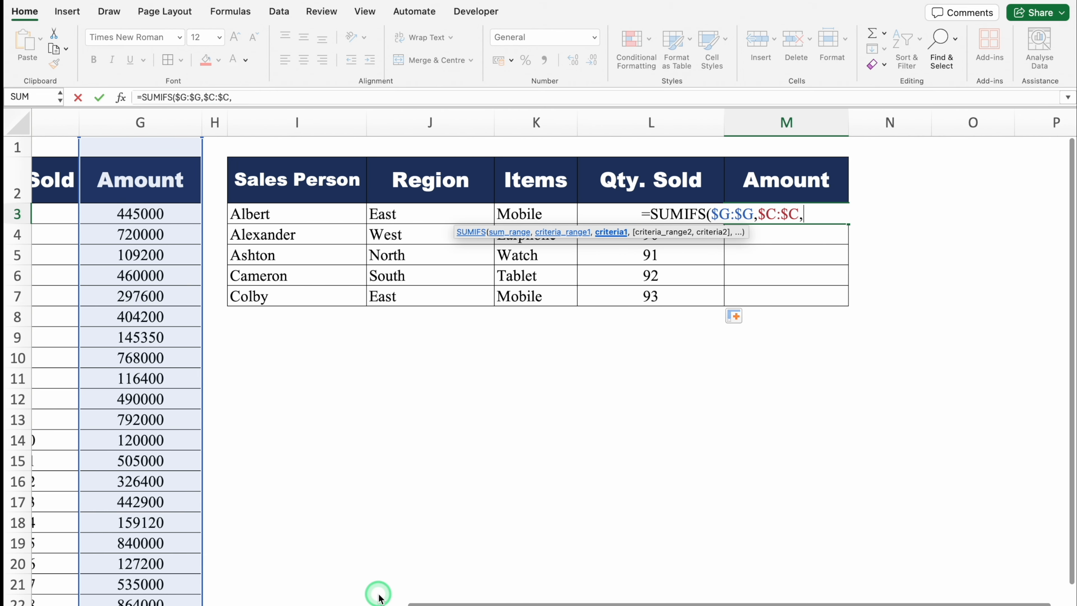
left_click(303, 212)
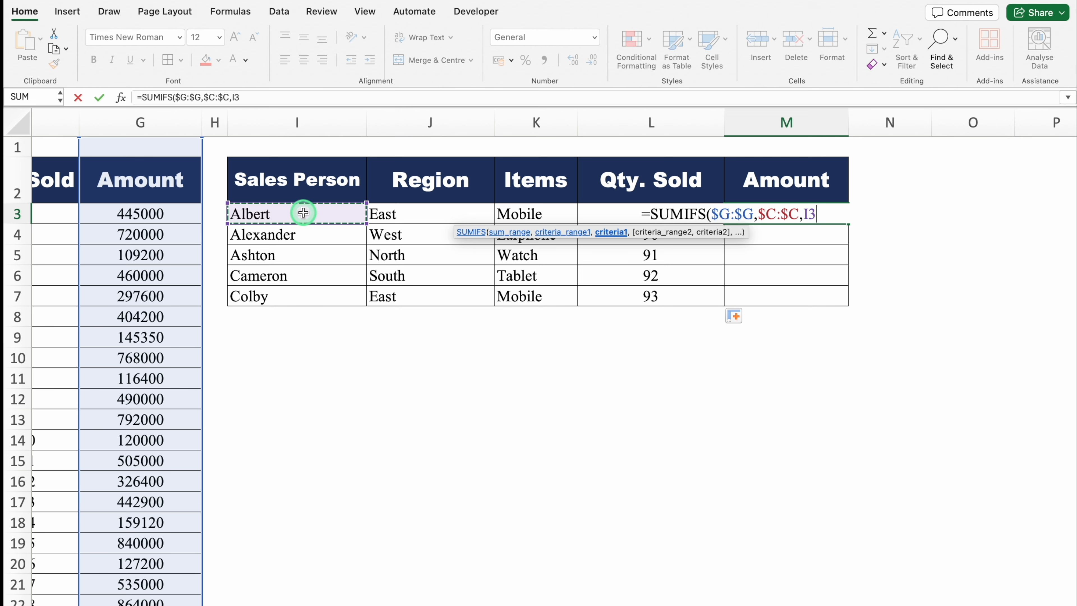
type(",")
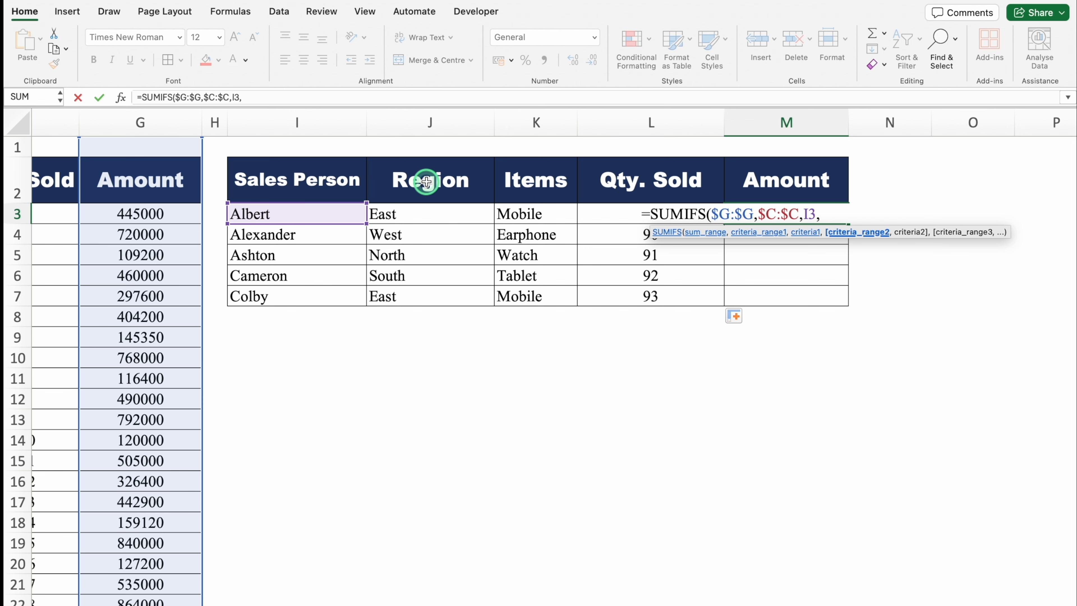
- Add the absolute Region column $D:$D as the second criteria range in the M3 formula, with J3 as its criteria
left_click_drag(581, 600, 204, 599)
left_click(358, 119)
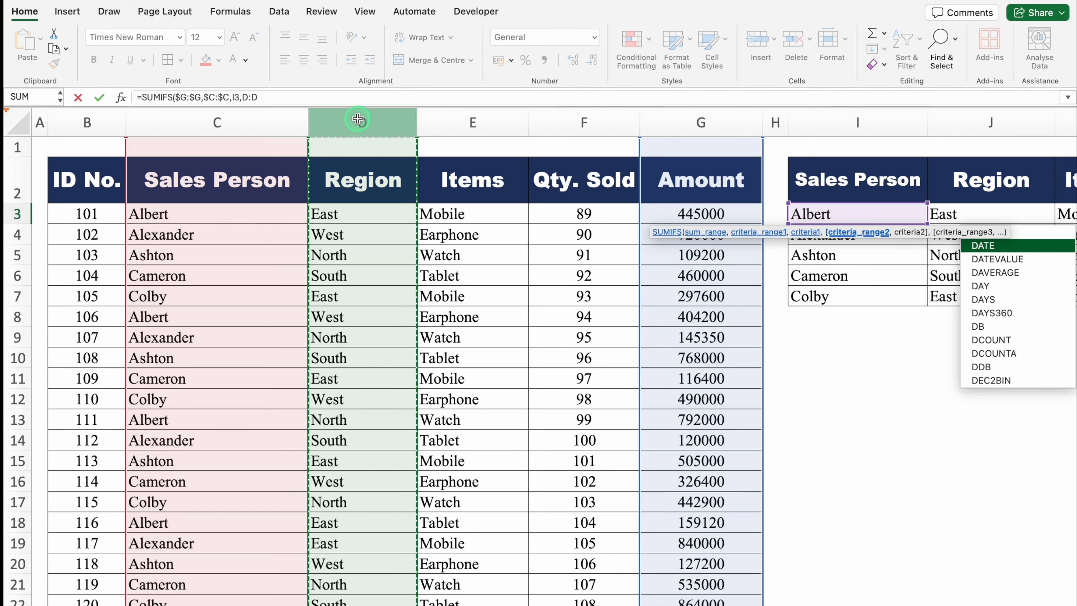
key("F4")
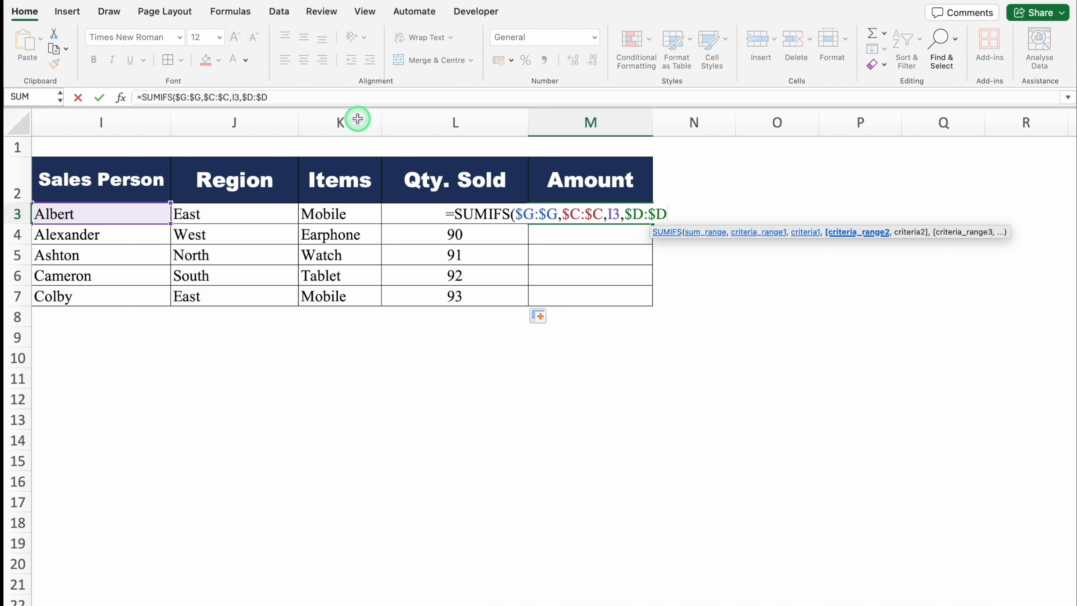
type(",")
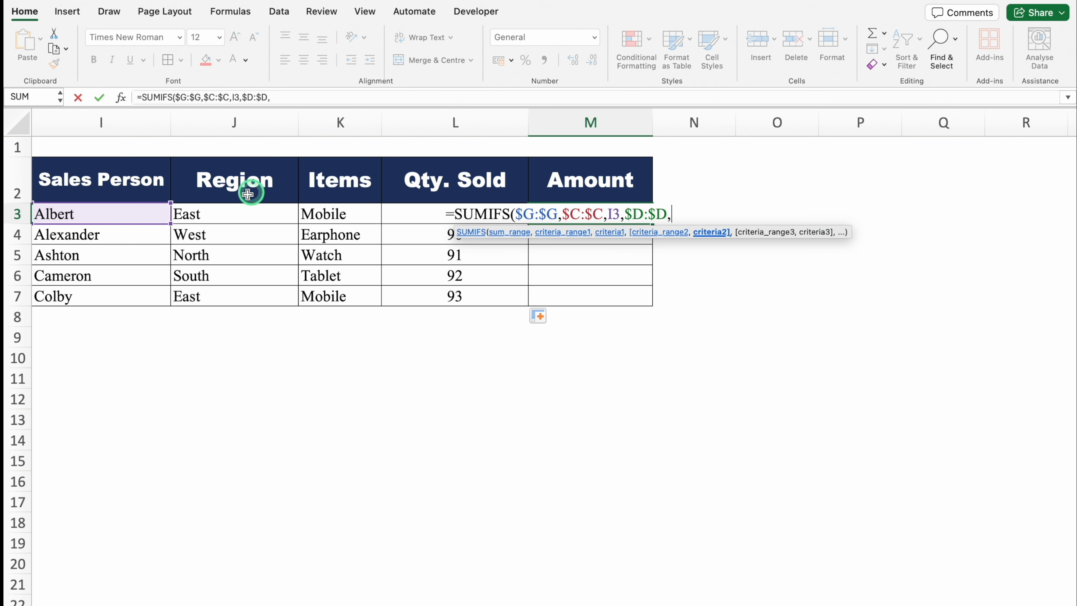
left_click(230, 213)
type(",")
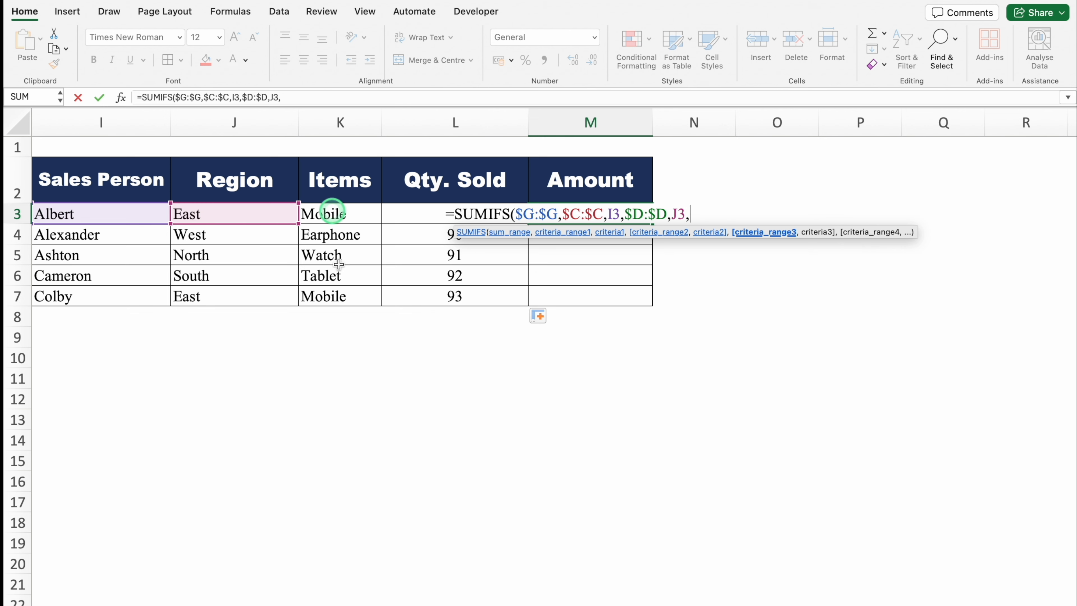
- Add the absolute Items column $E:$E as the third criteria range with K3 as its criteria, and complete the M3 SUMIFS formula
left_click_drag(553, 604, 167, 582)
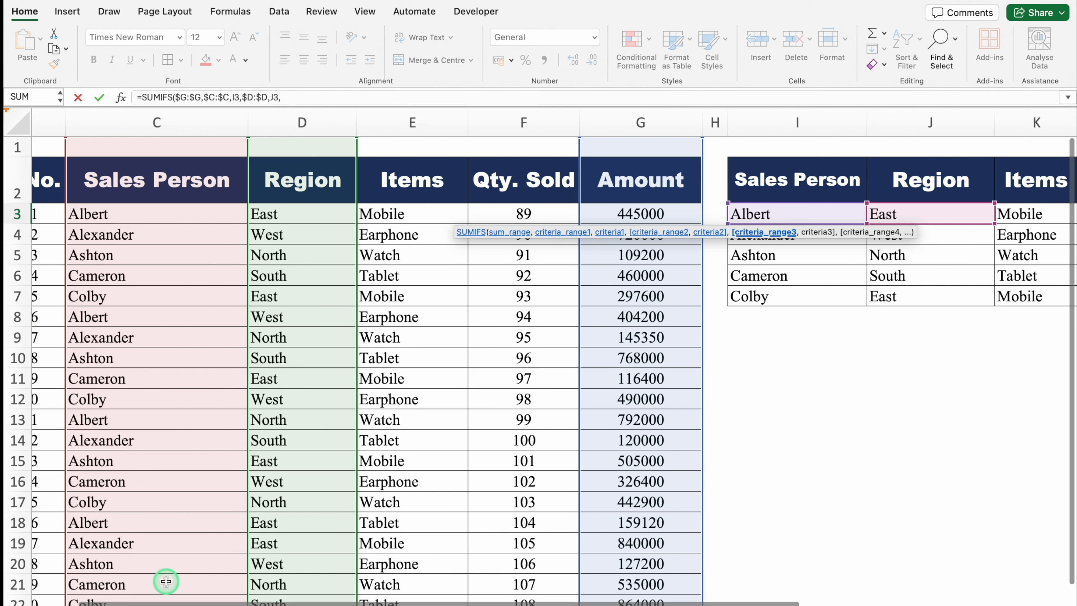
left_click(408, 114)
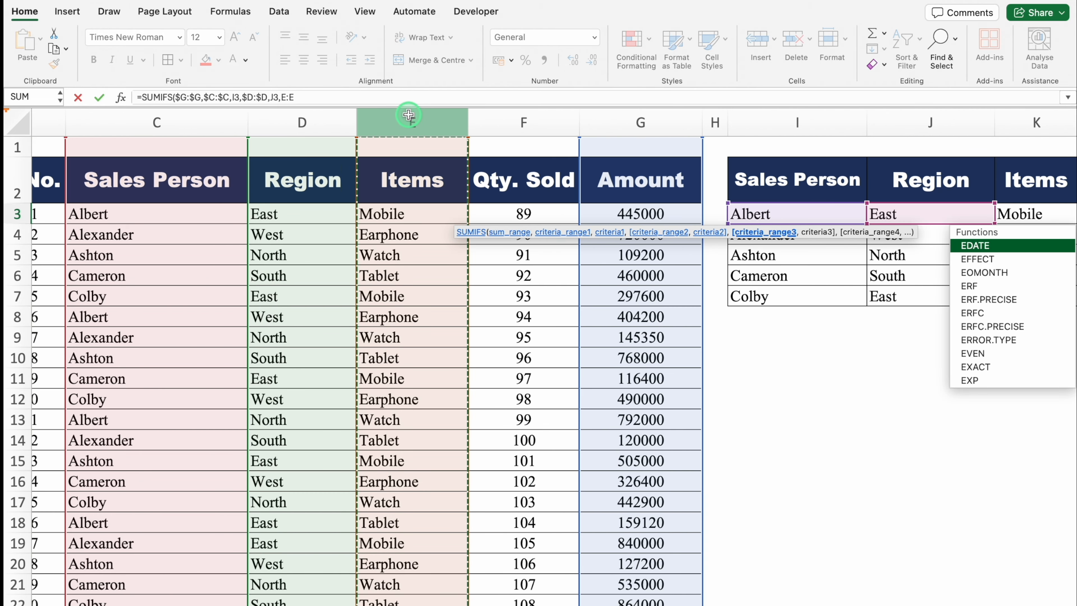
key("F4")
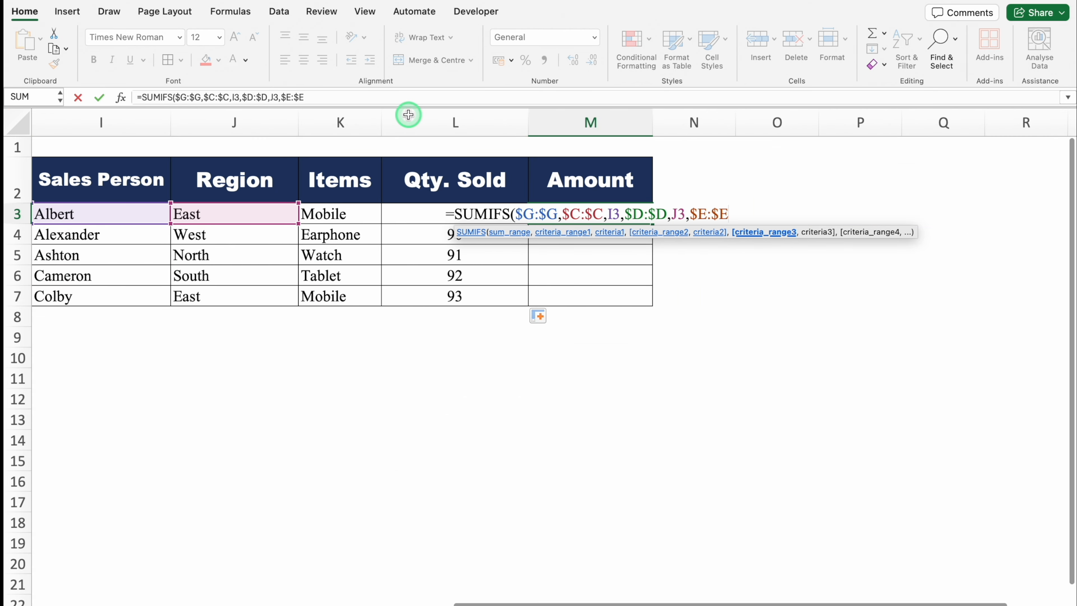
type(",")
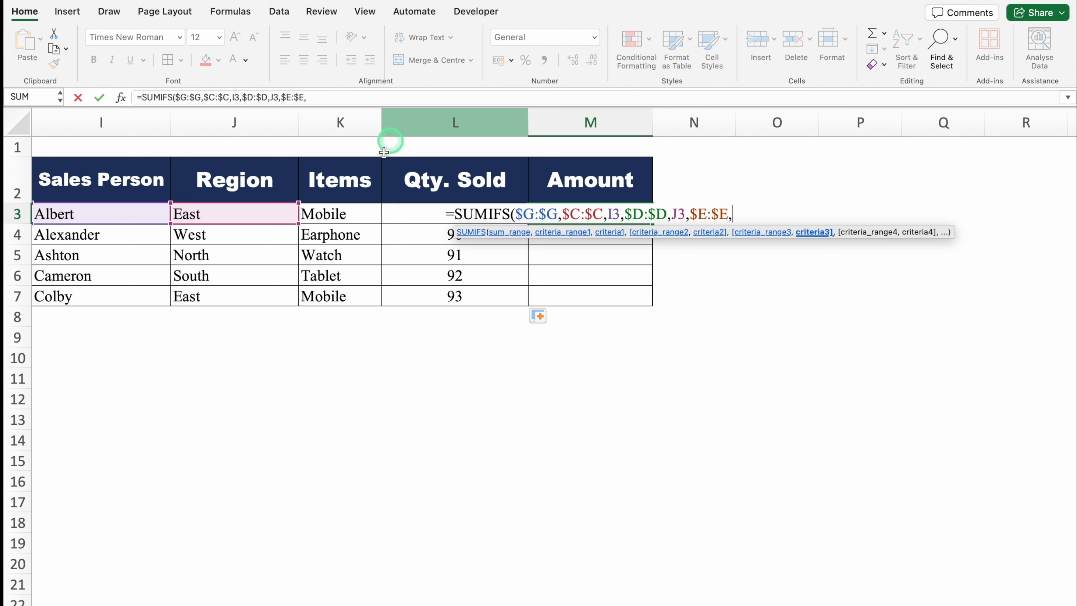
left_click(358, 213)
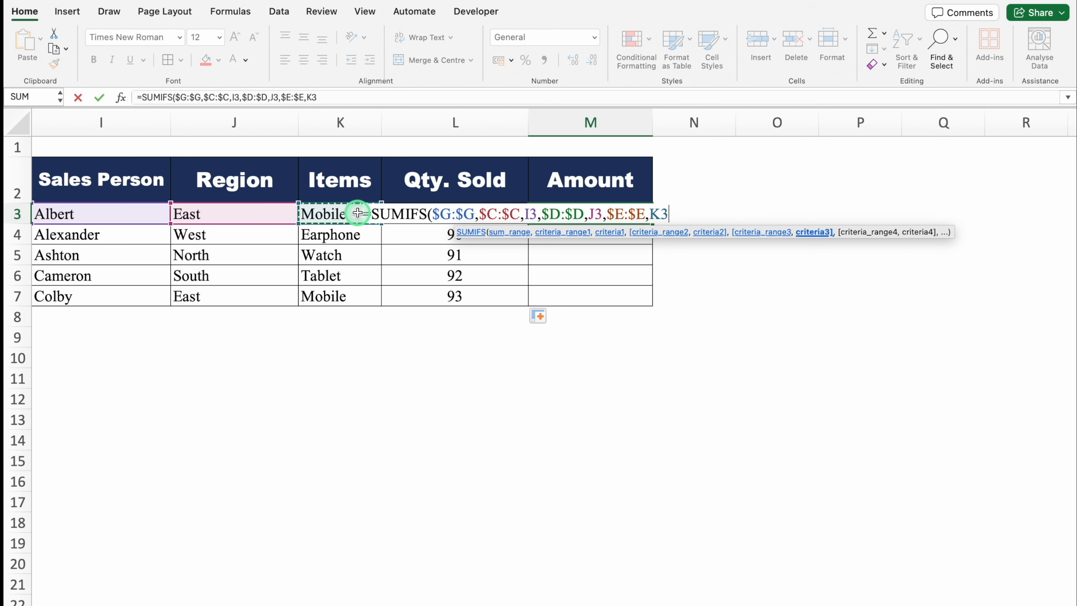
type(")")
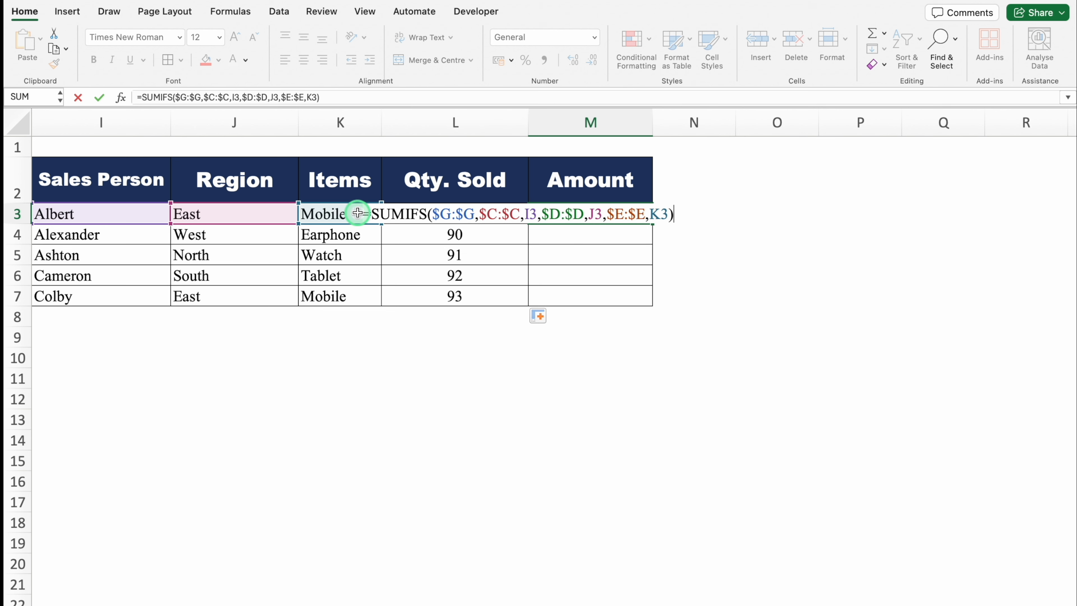
key("Return")
- Fill the M3 amount formula down through M7 for the remaining sales persons
left_click(576, 214)
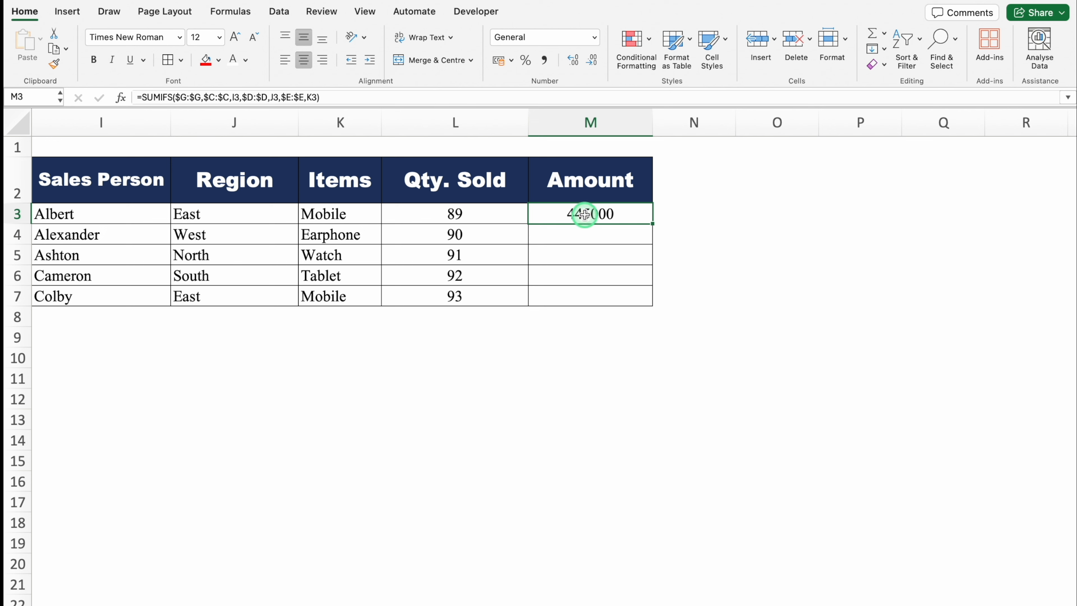
double_click(651, 226)
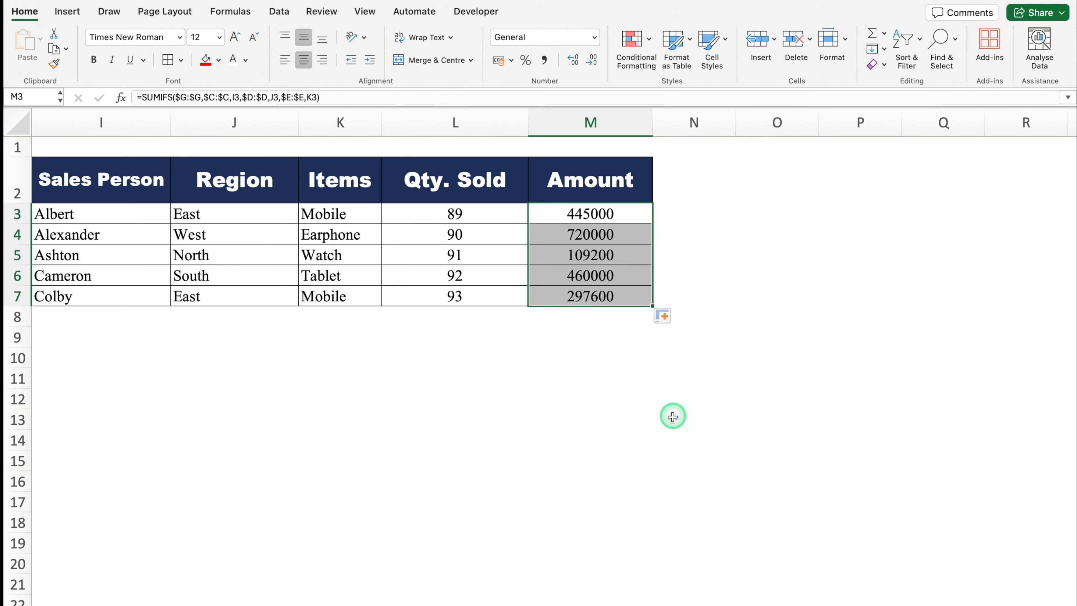
left_click(665, 432)
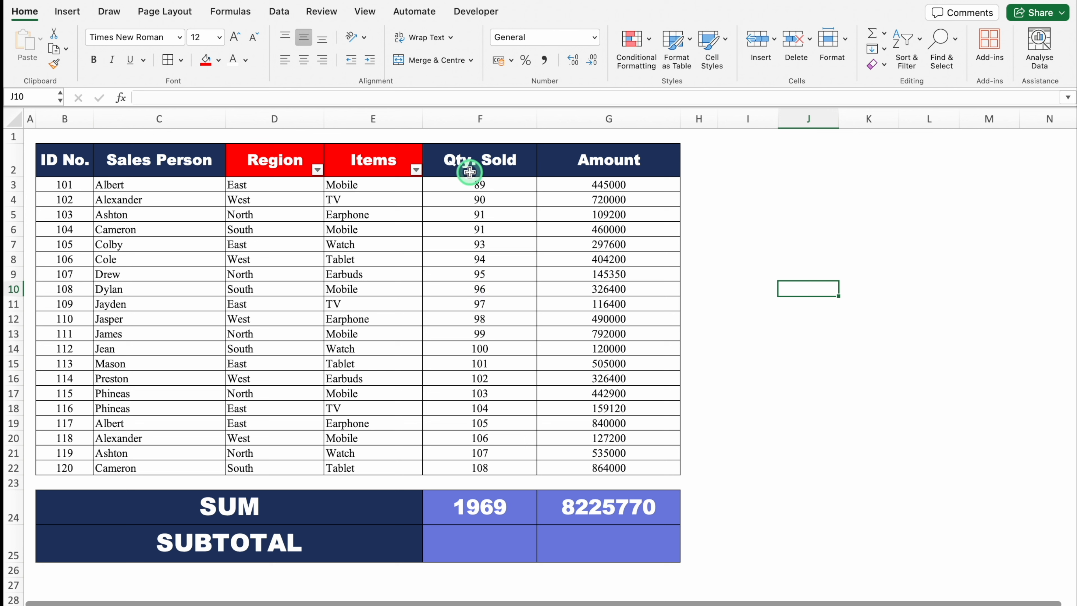
- Check the SUM formulas in F24 and G24 and view the Region column's filter options
left_click(501, 504)
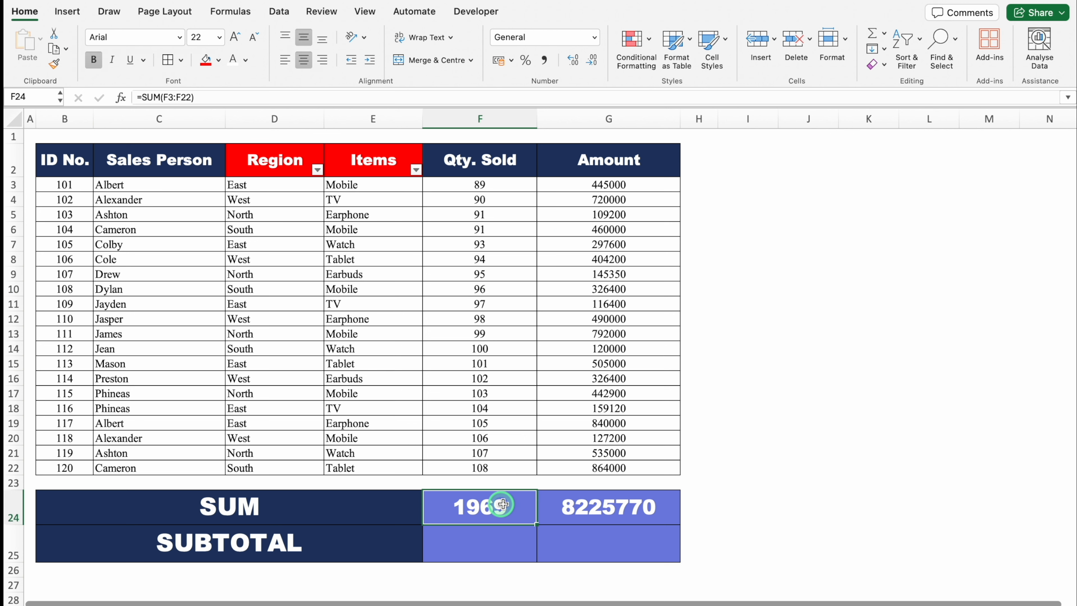
left_click(594, 514)
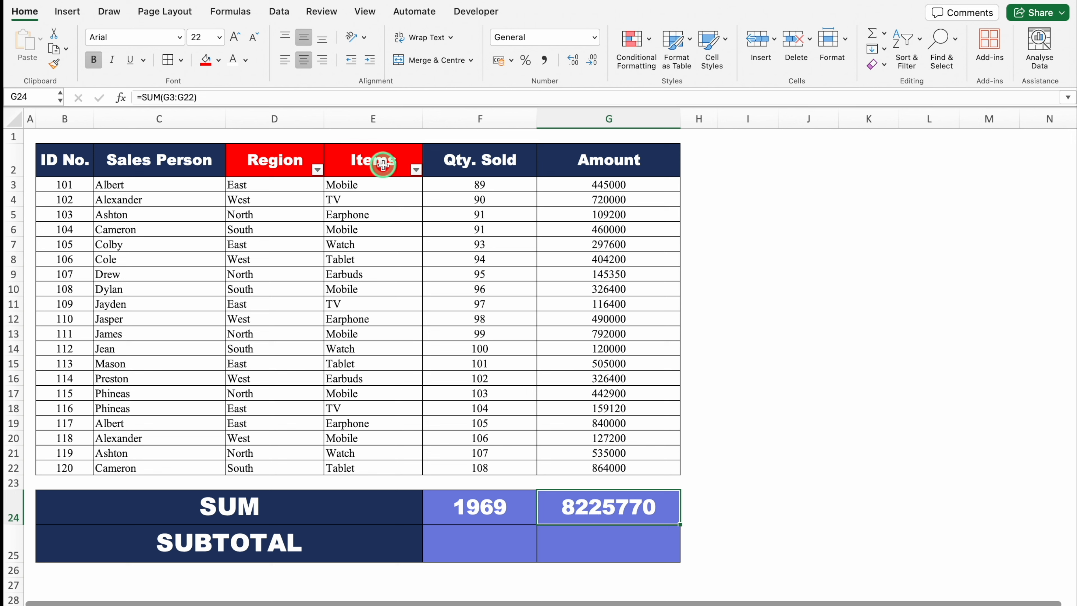
left_click(318, 170)
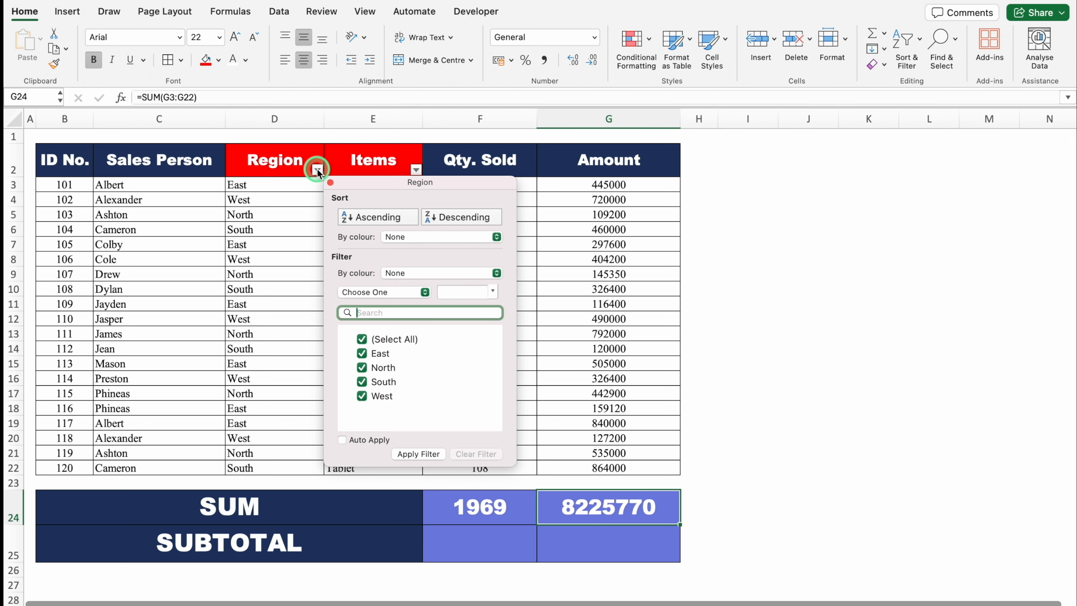
left_click(366, 163)
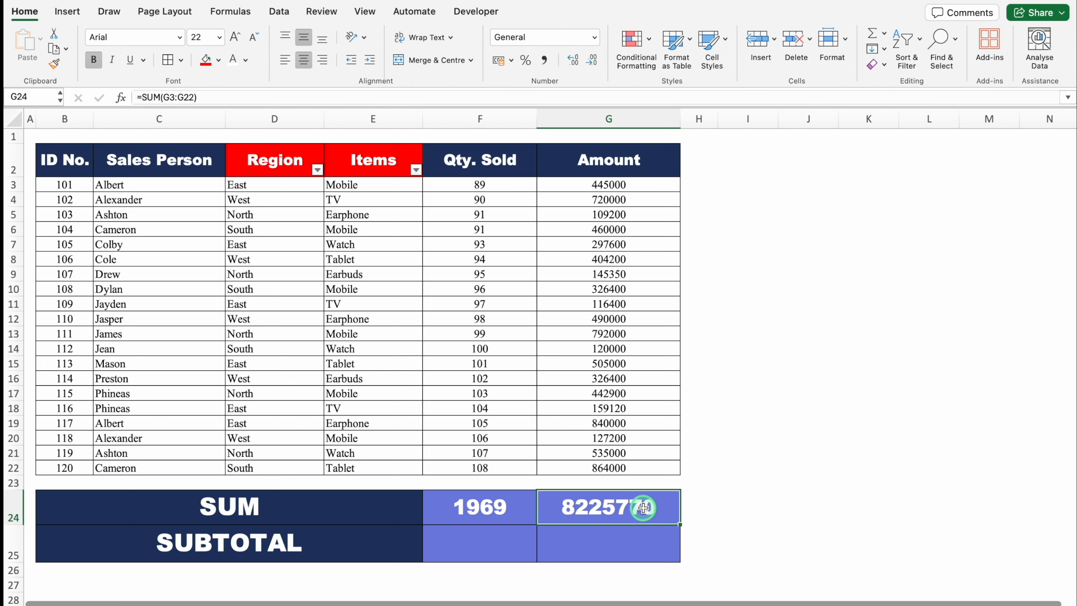
- Filter the Region column to show only East and close the filter options
left_click(256, 164)
left_click(318, 170)
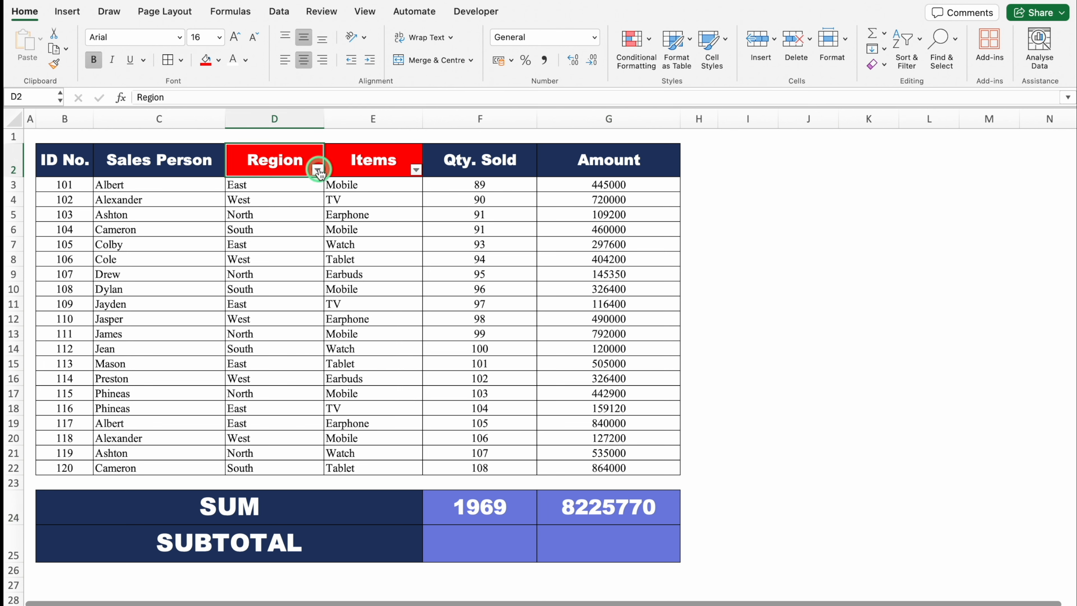
left_click(361, 340)
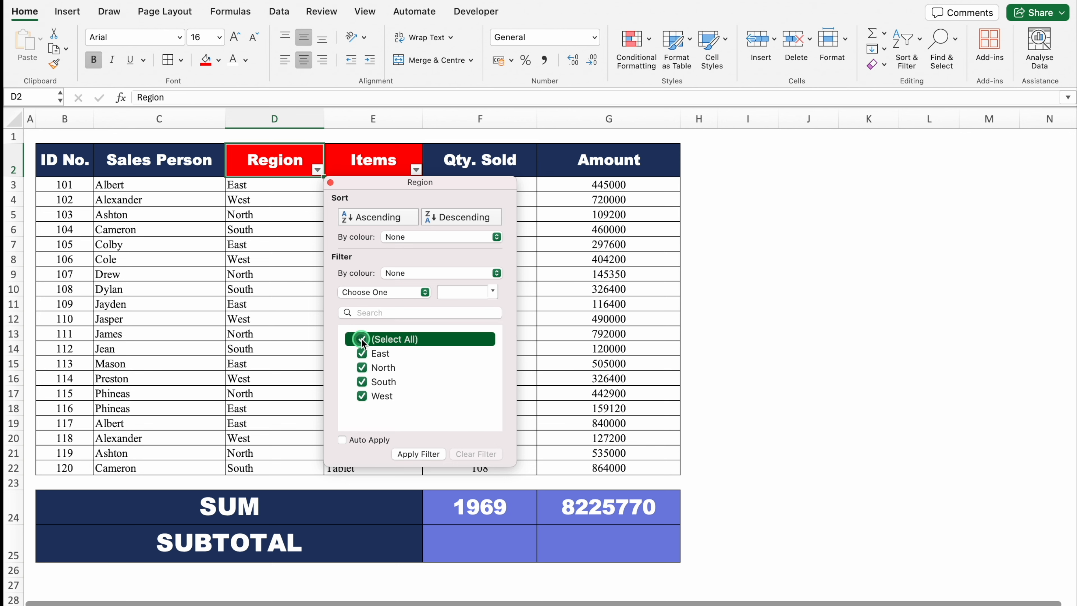
left_click(362, 353)
left_click(419, 455)
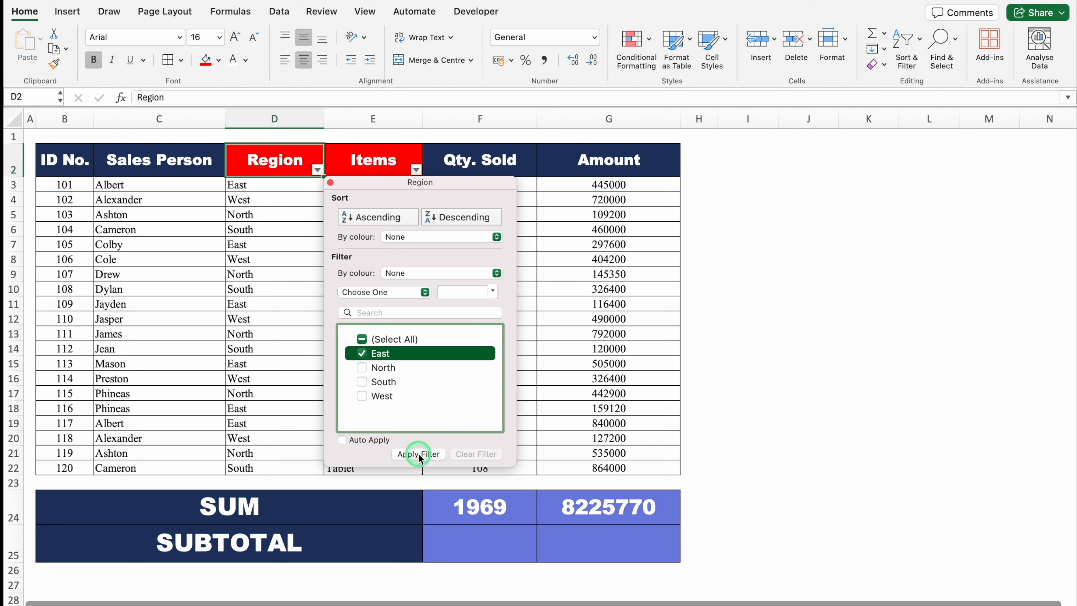
left_click(331, 182)
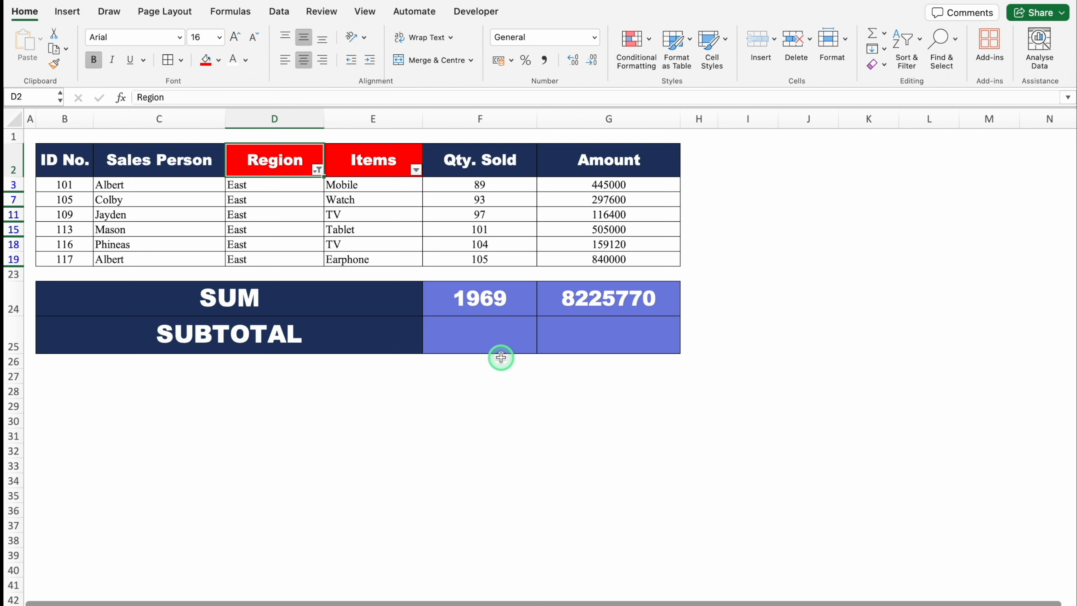
- Clear the East filter from the Region column and close the filter options
left_click(317, 170)
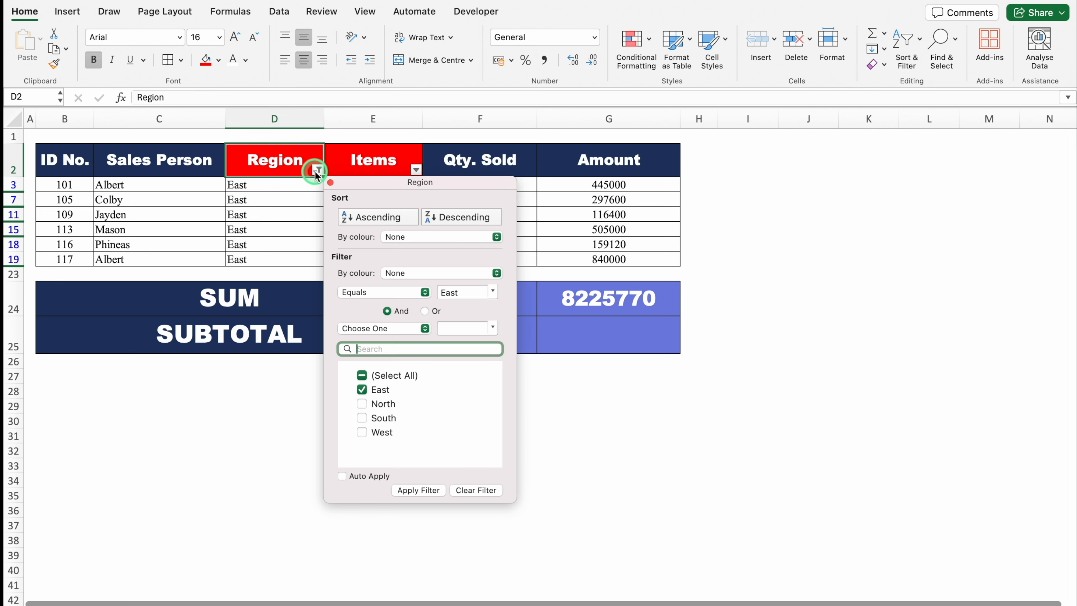
left_click(475, 490)
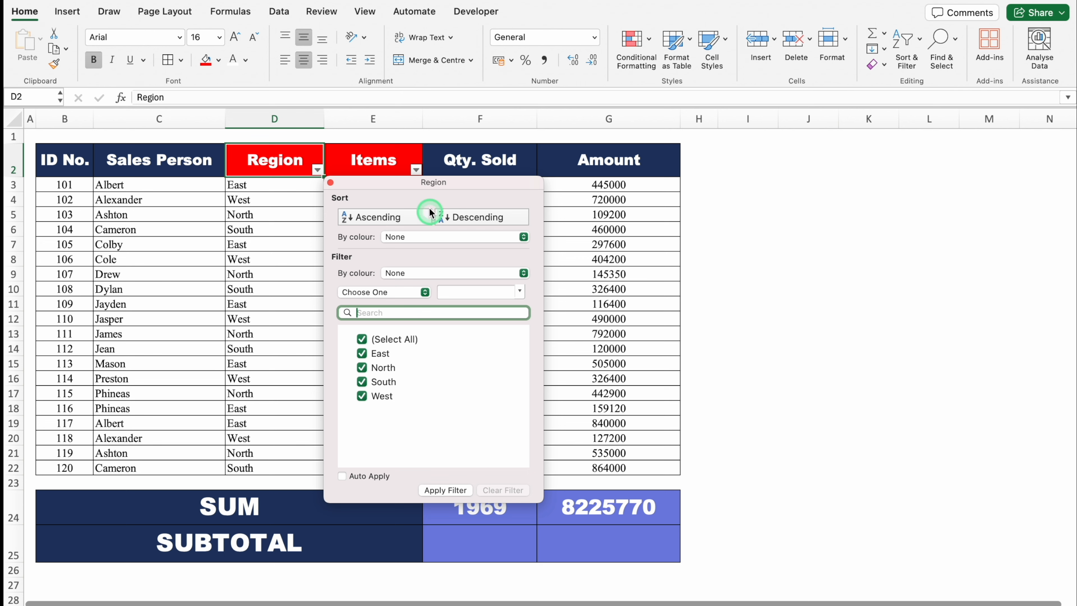
left_click(331, 183)
- Start a SUBTOTAL formula in F25 with function number 9 (SUM) as its first argument
left_click(474, 540)
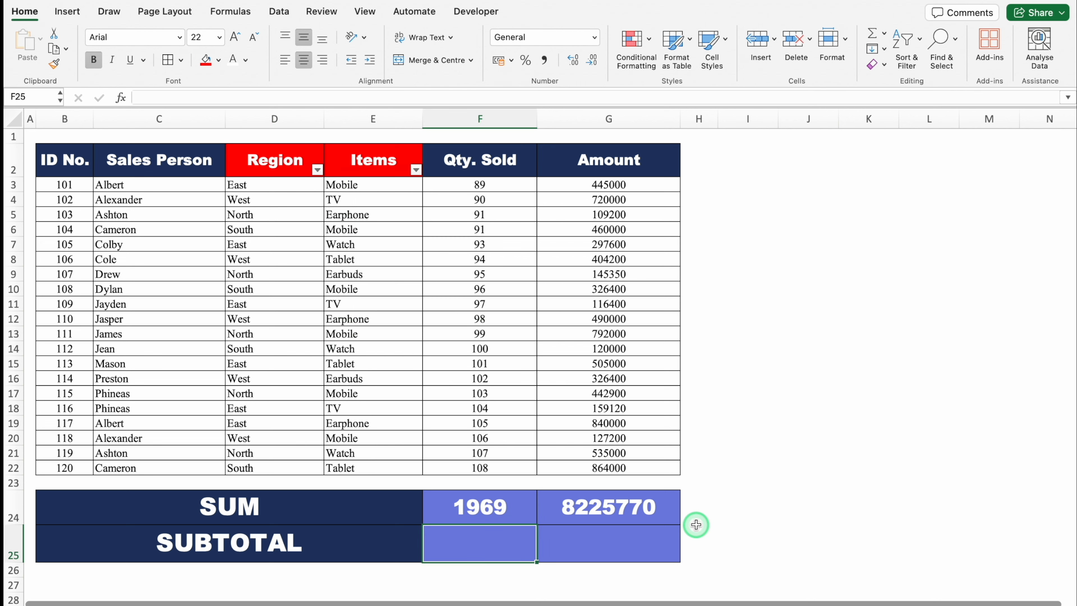
scroll(696, 525, "down", 6)
type("=")
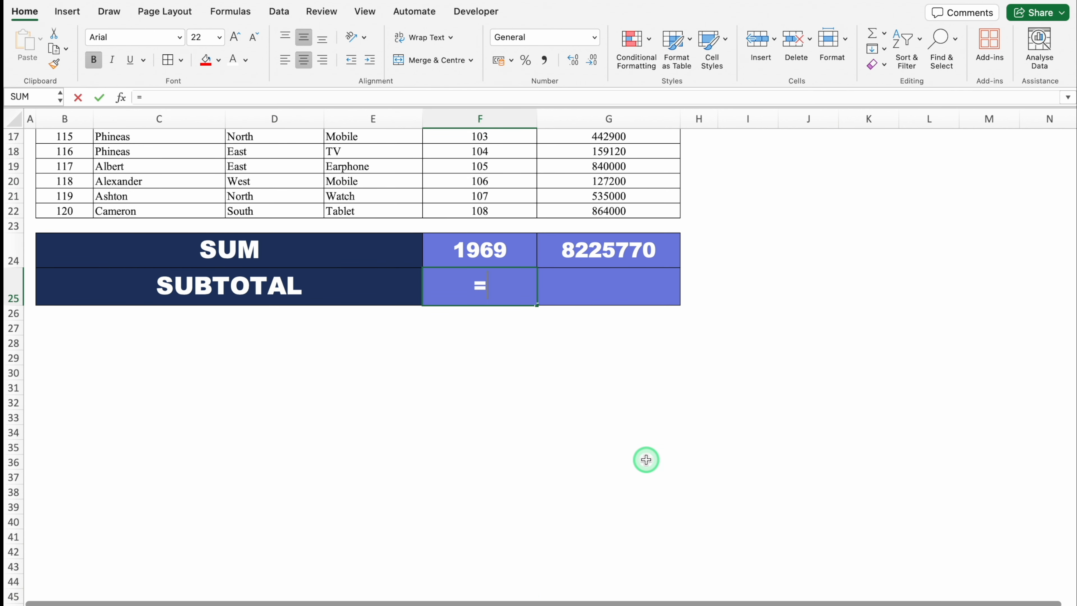
type("SUB")
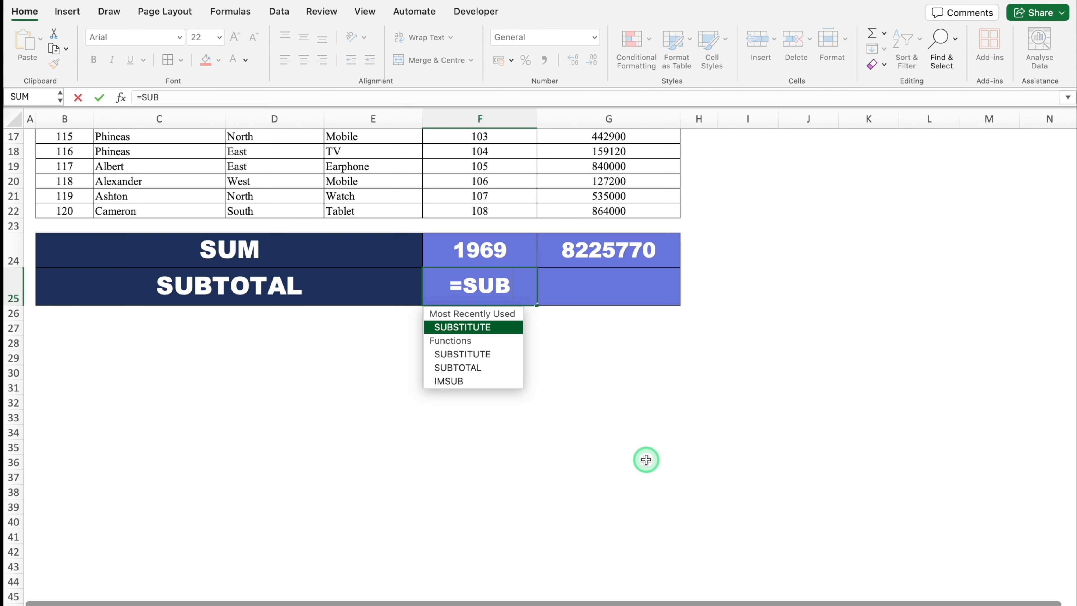
double_click(506, 372)
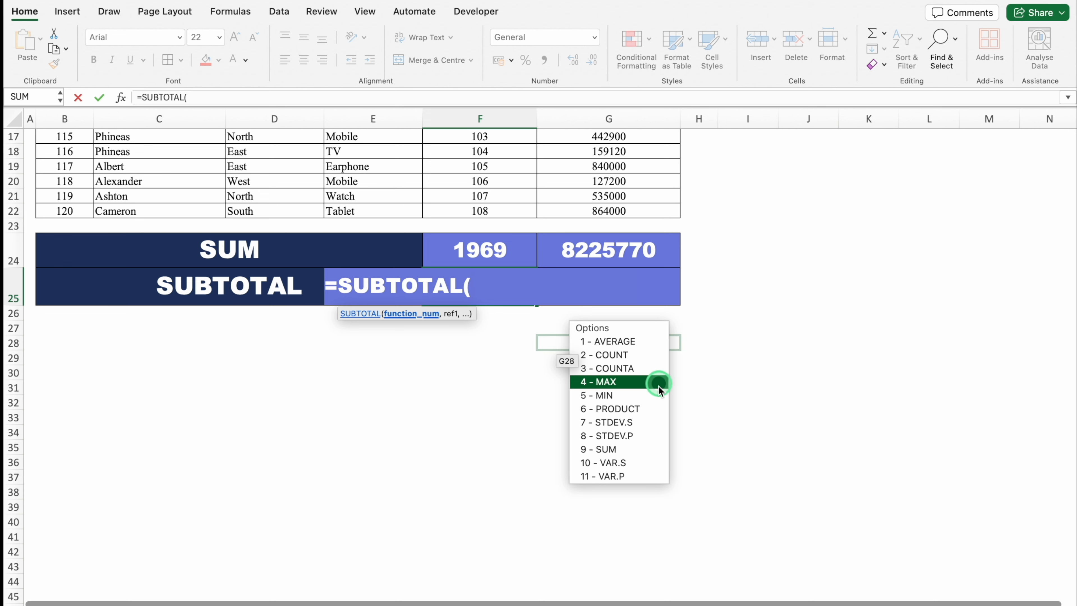
double_click(648, 451)
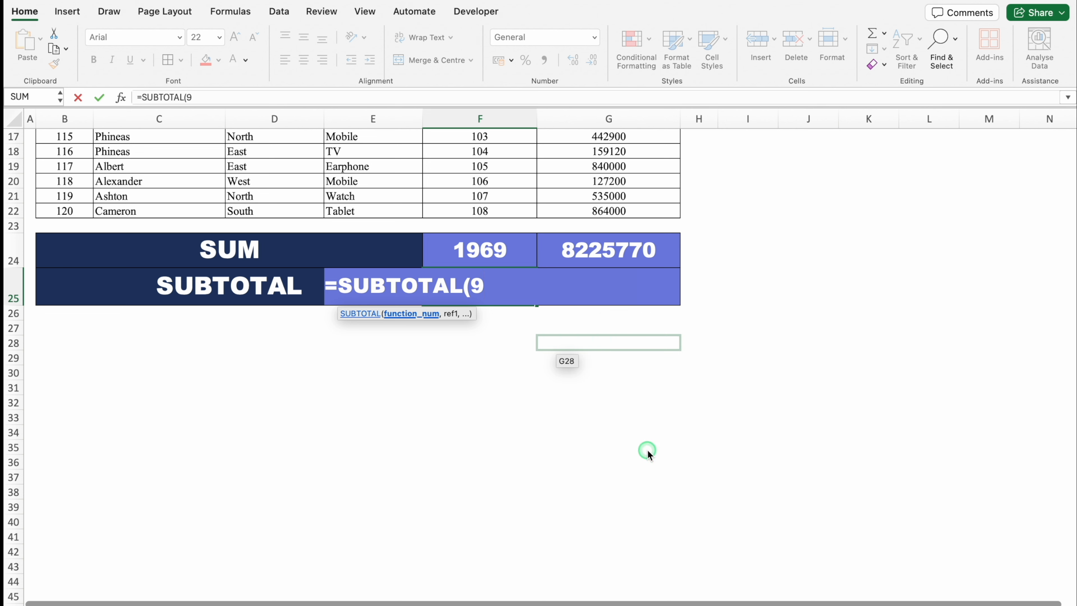
type(",")
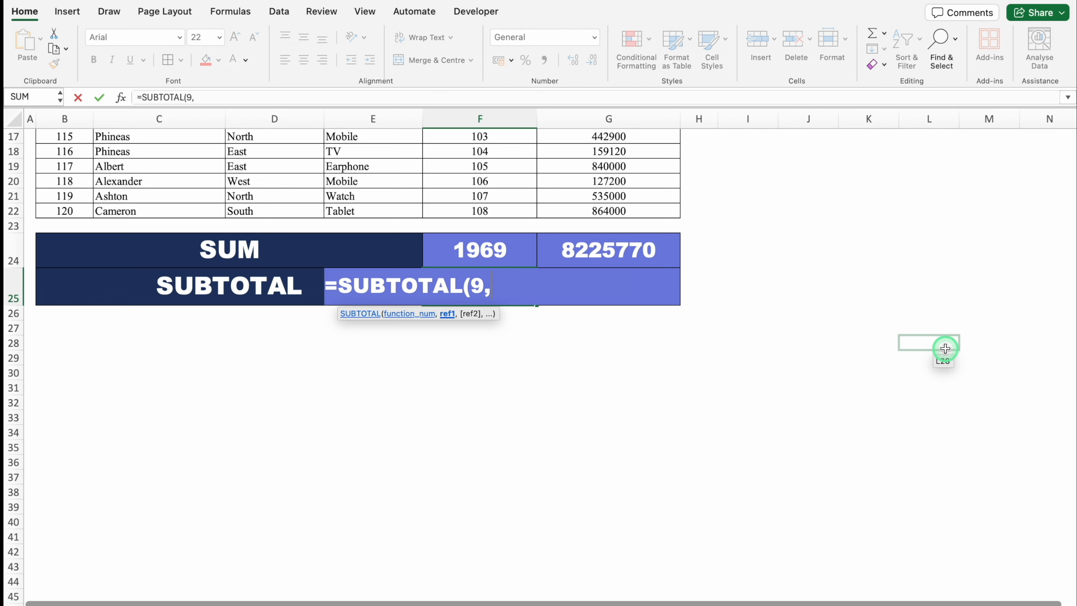
- Add the Qty. Sold range F3:F22 as the reference and complete the F25 SUBTOTAL formula
left_click_drag(1073, 413, 1074, 304)
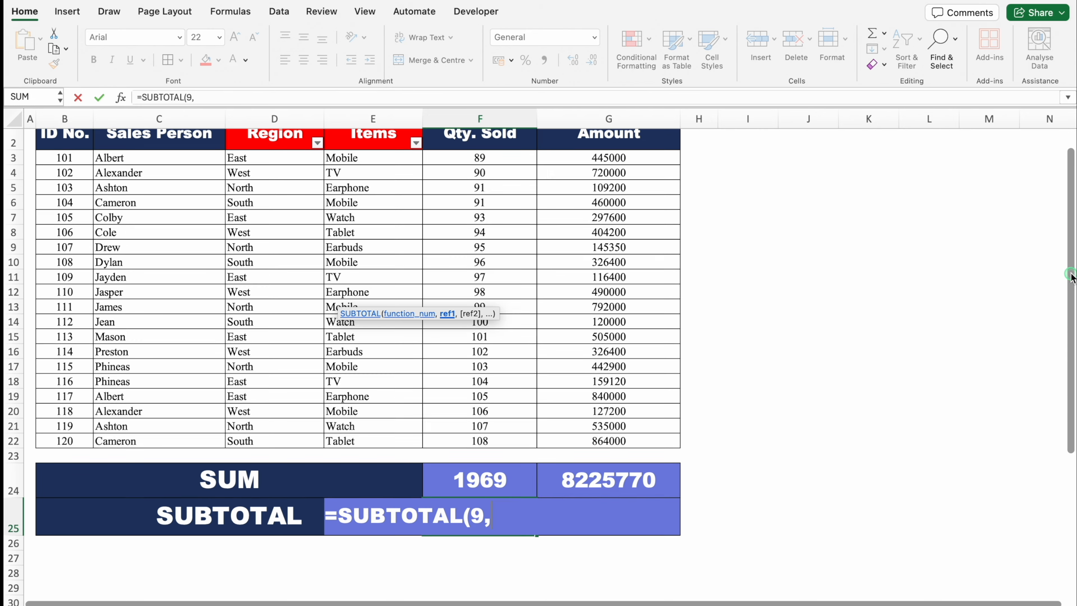
left_click(485, 185)
left_click_drag(485, 185, 492, 463)
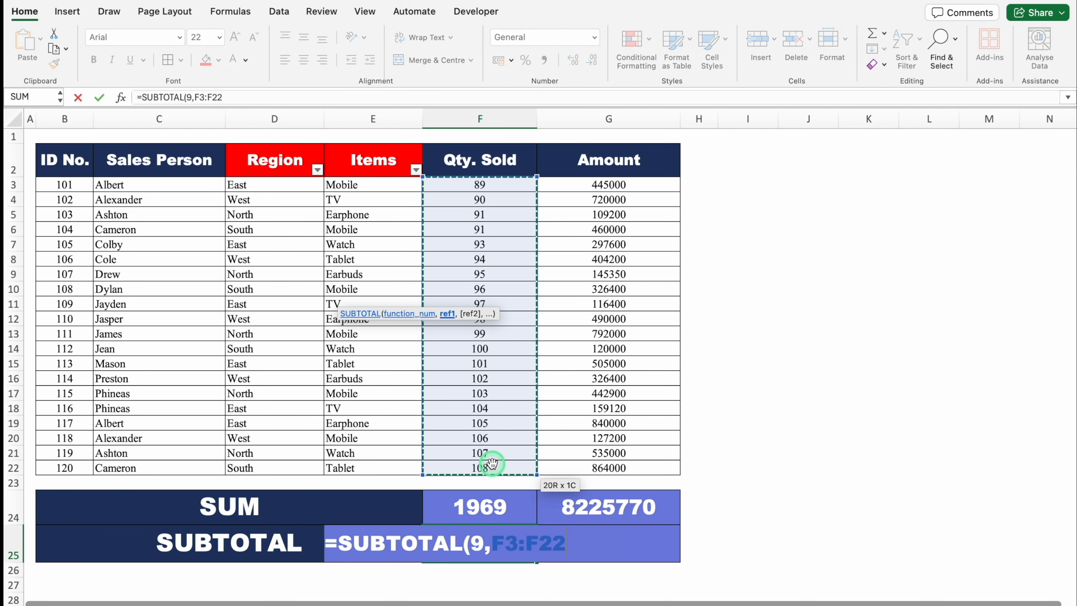
type(")")
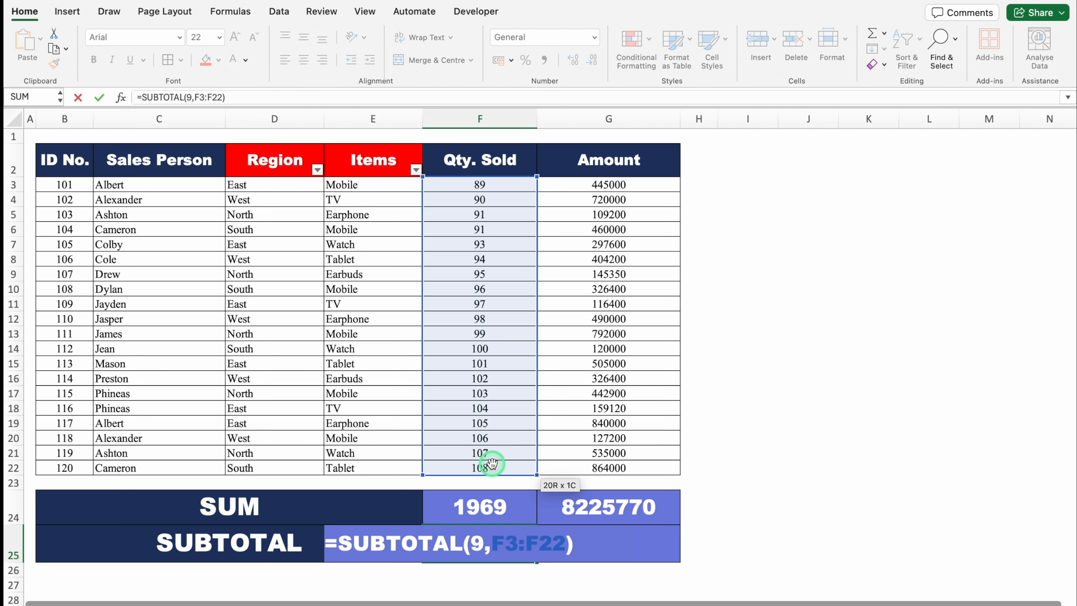
key("Return")
- Fill the F25 SUBTOTAL formula across to G25 for the Amount column
left_click(521, 539)
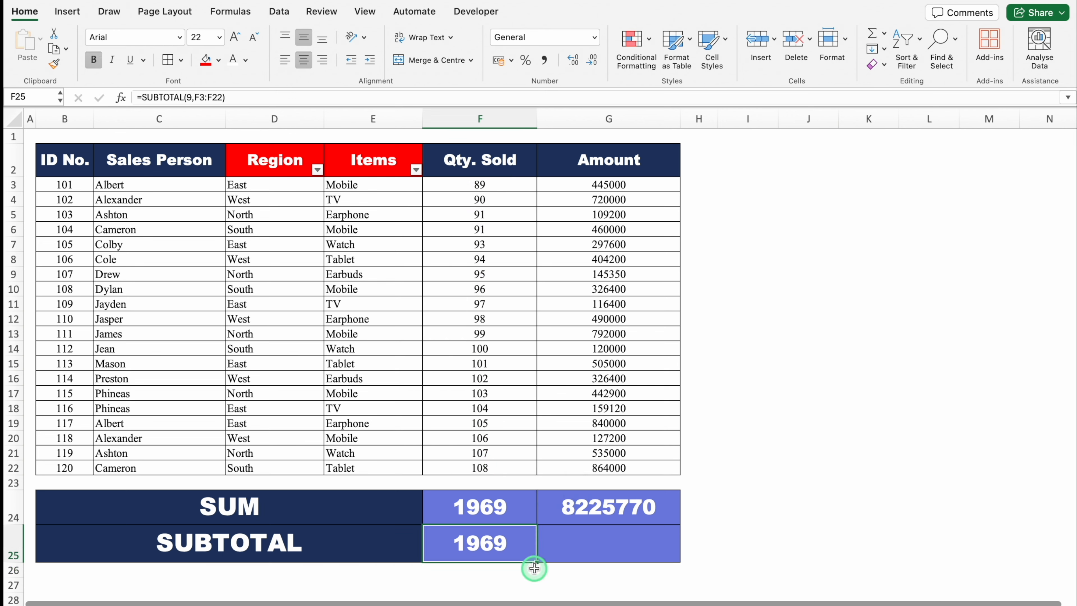
left_click_drag(537, 562, 637, 560)
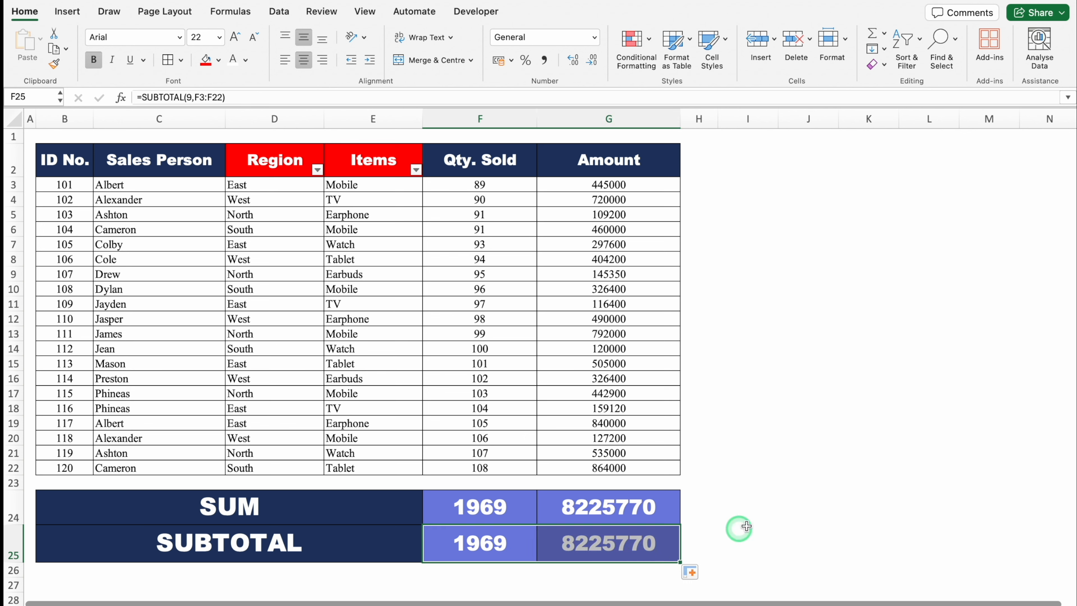
left_click(767, 512)
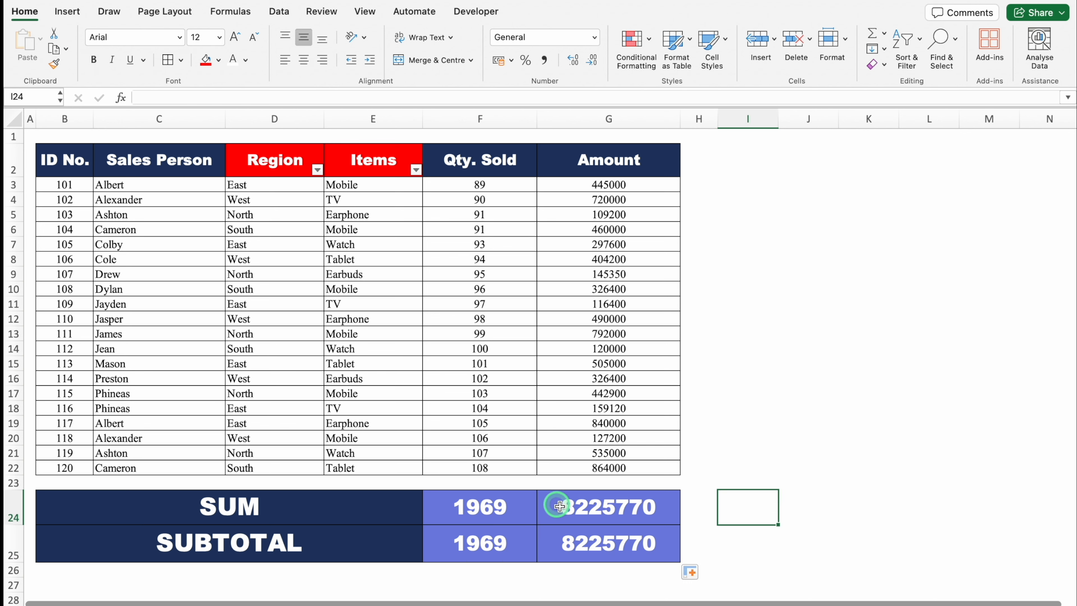
- Filter the Region column to show only North and close the filter options
left_click(278, 162)
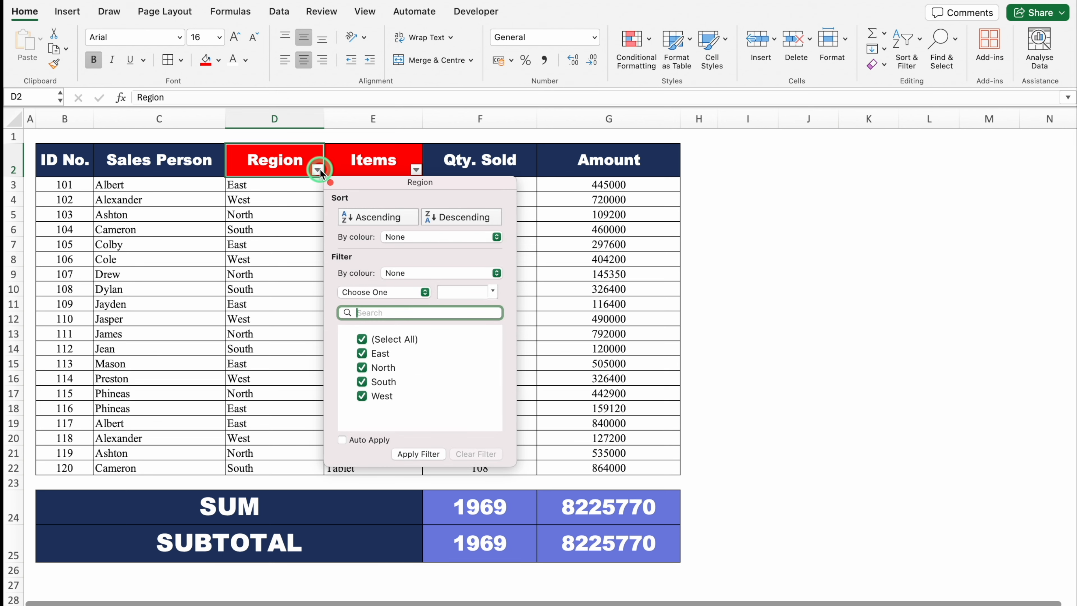
left_click(363, 340)
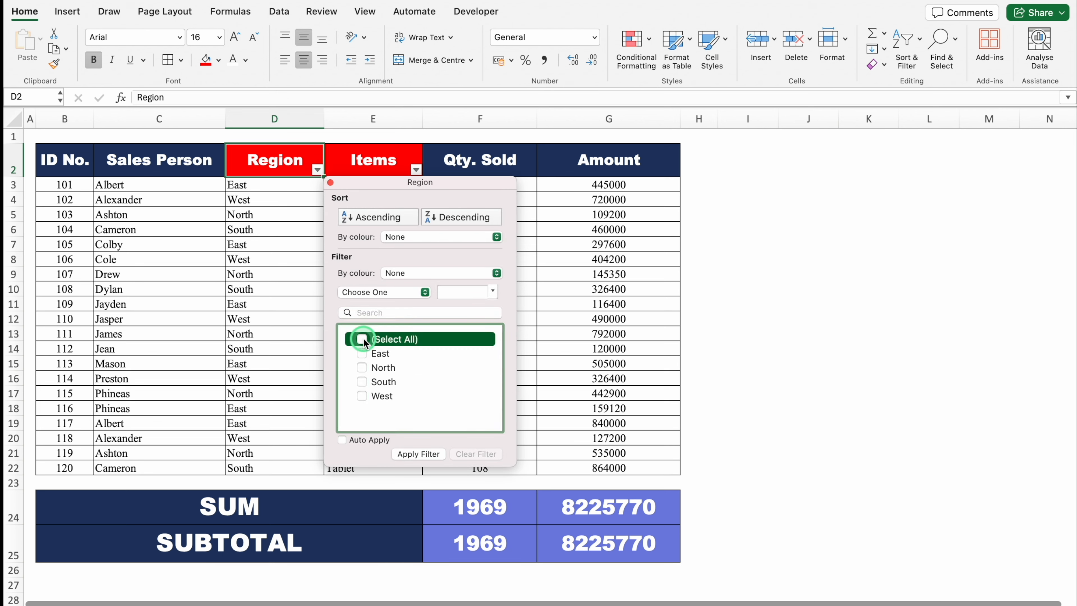
left_click(362, 367)
left_click(425, 454)
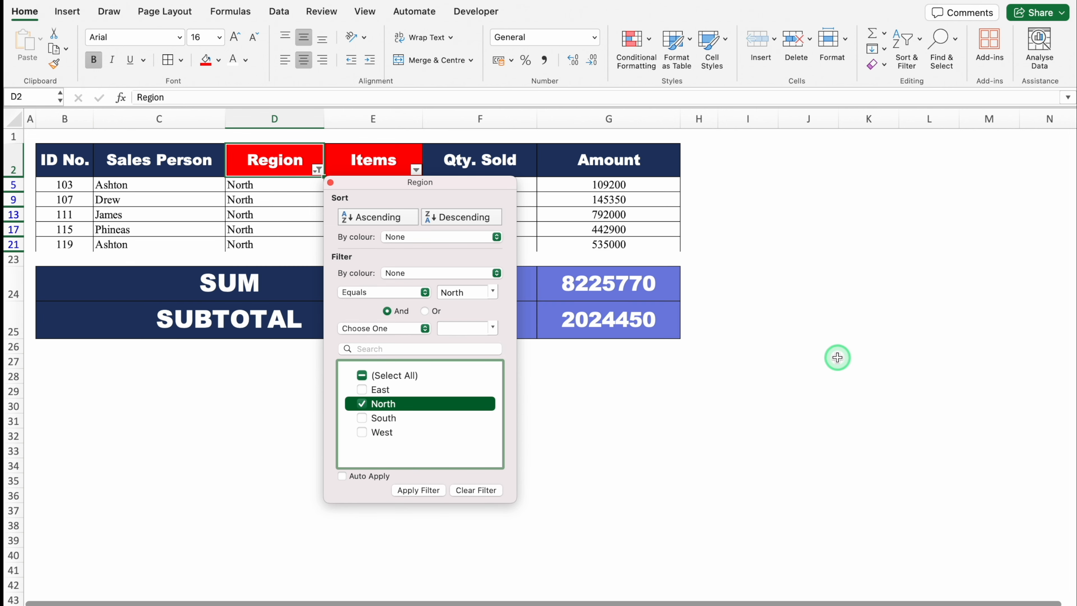
left_click(331, 183)
- Check the SUBTOTAL formulas in F25 and G25 against the filtered rows
left_click(393, 399)
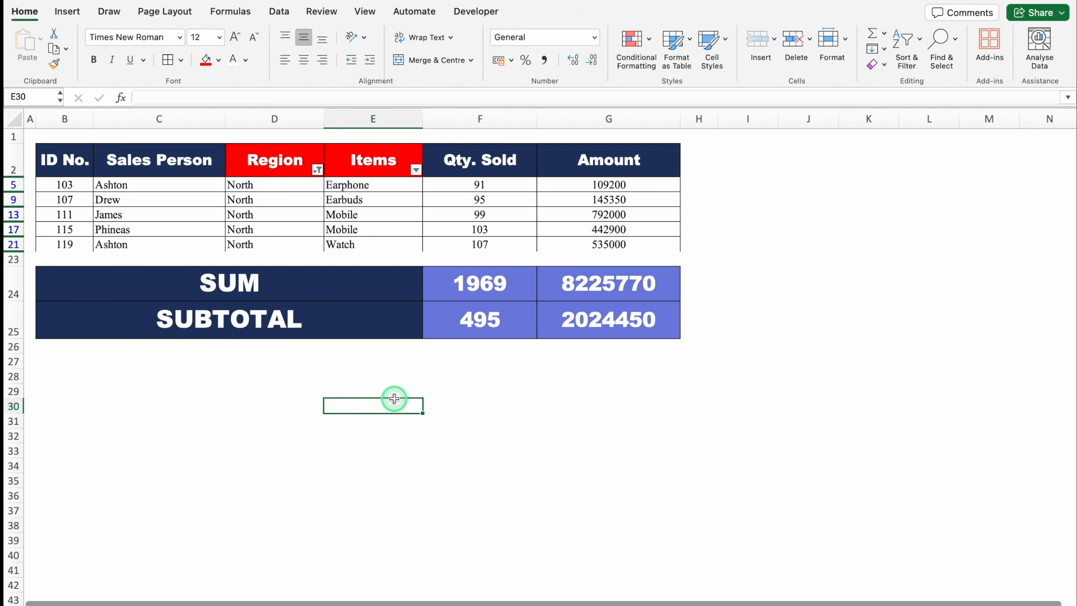
left_click(503, 318)
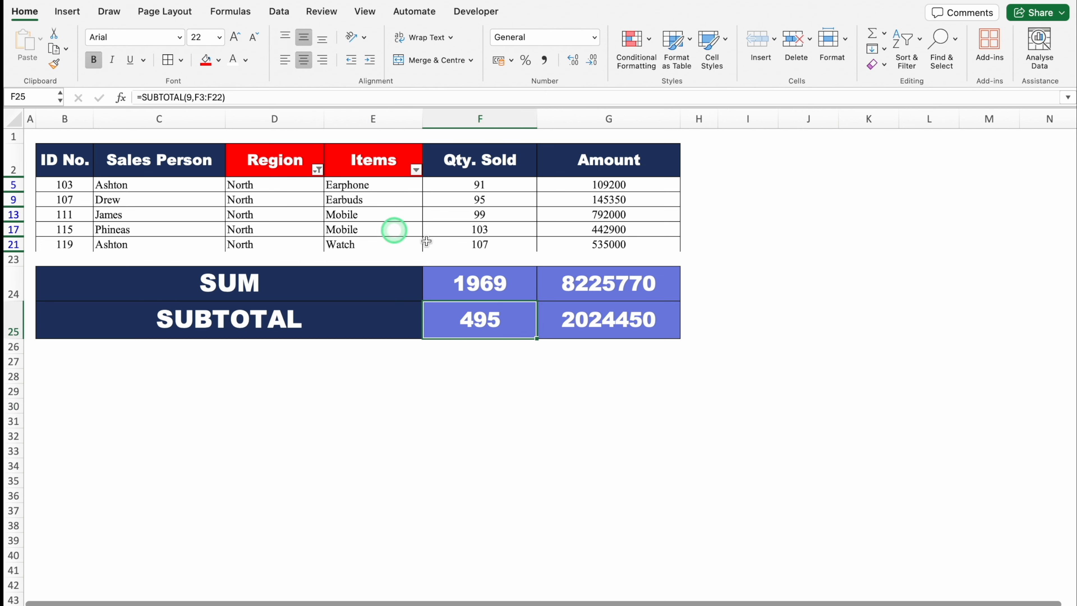
left_click(618, 322)
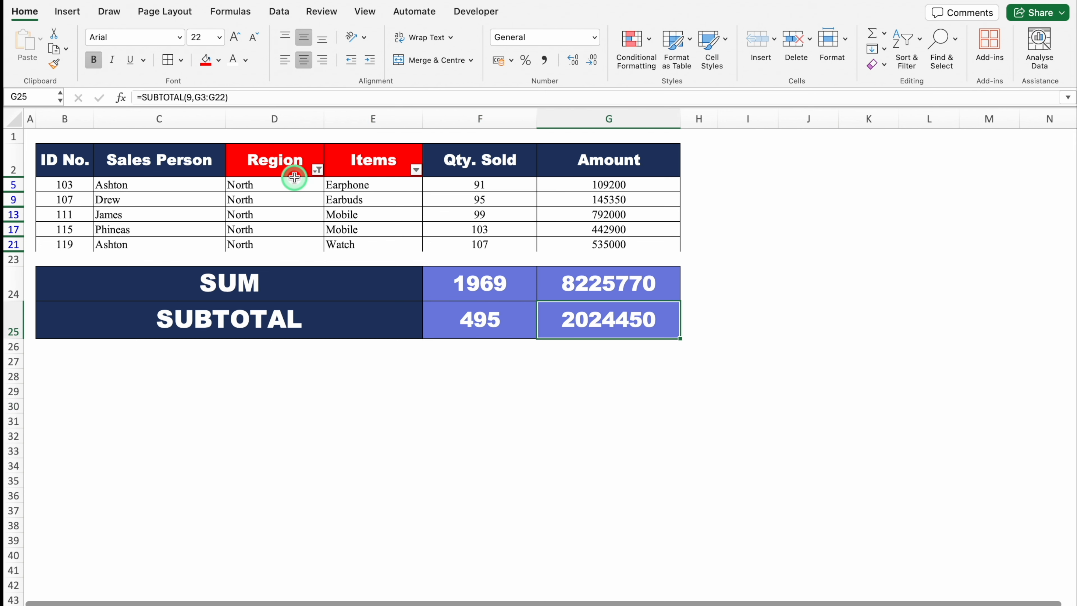
- Filter the Items column to show only Earphone and Mobile and close the filter options
left_click(416, 169)
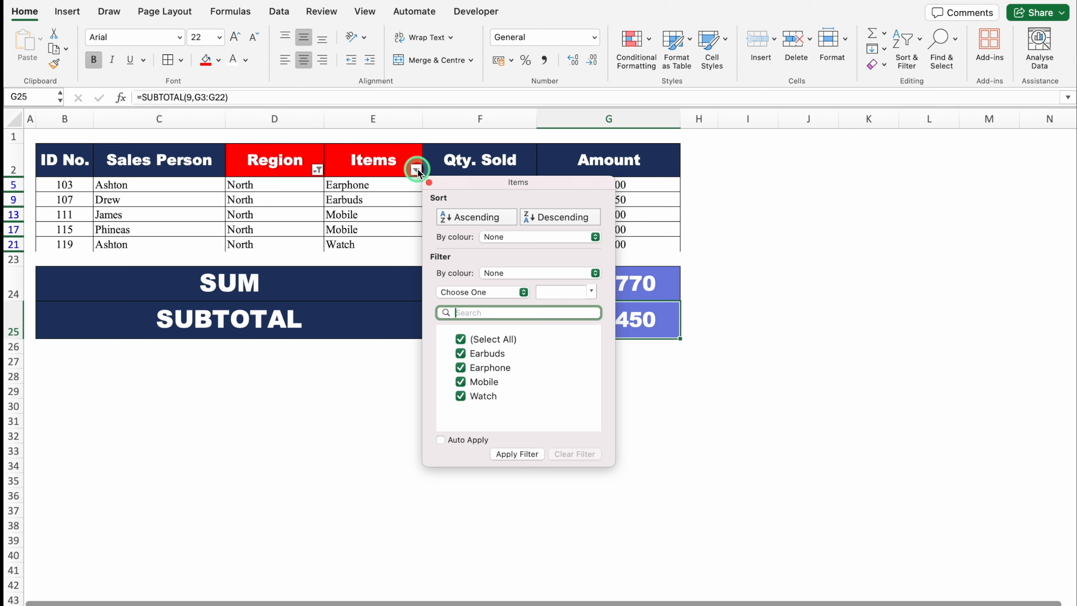
left_click(461, 339)
left_click(461, 368)
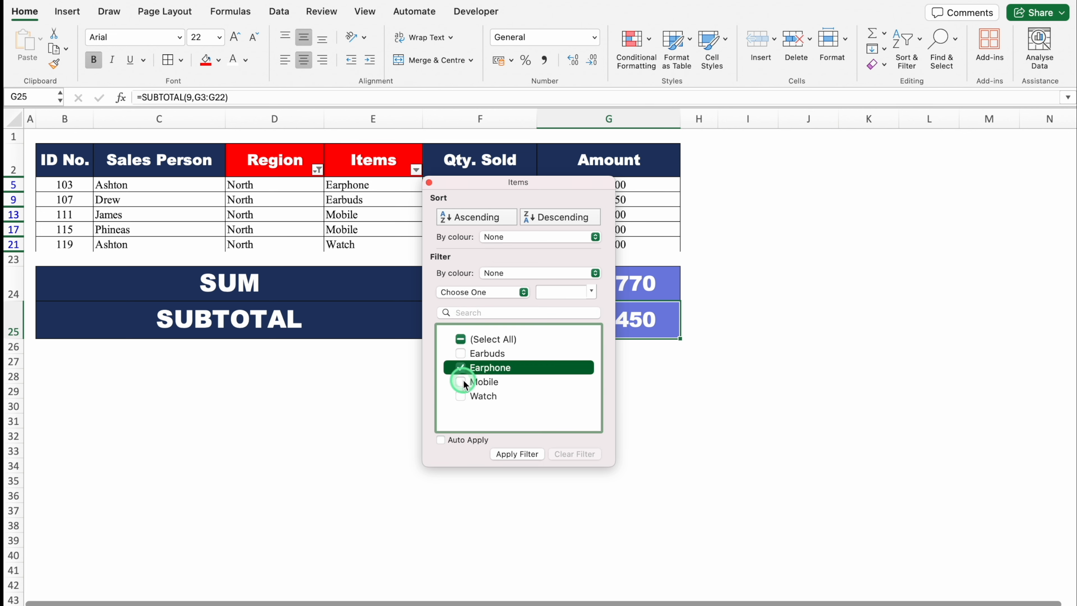
left_click(462, 382)
left_click(525, 453)
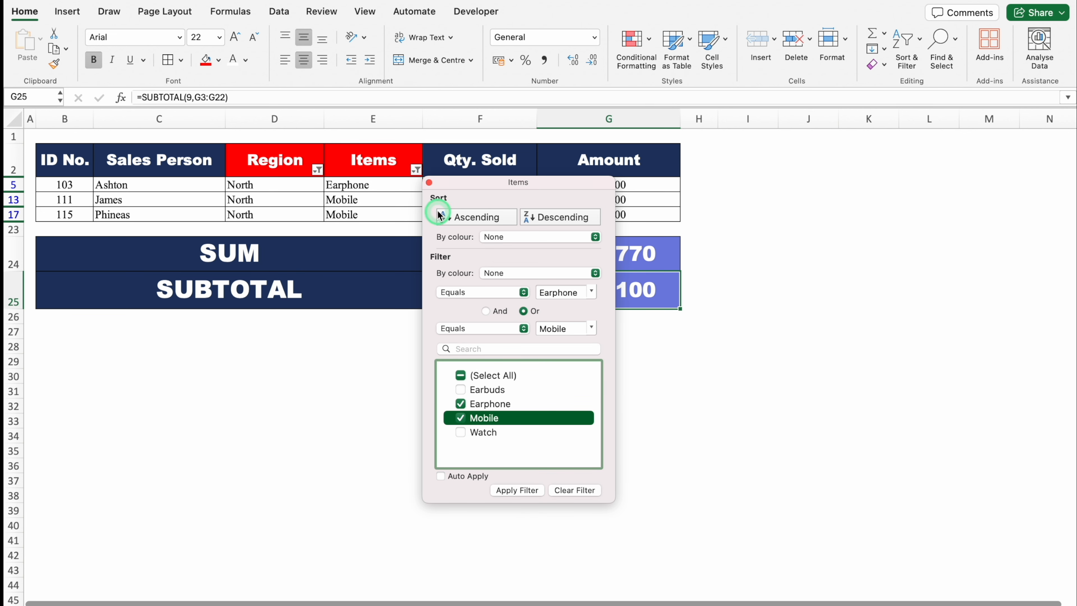
left_click(430, 182)
left_click(730, 340)
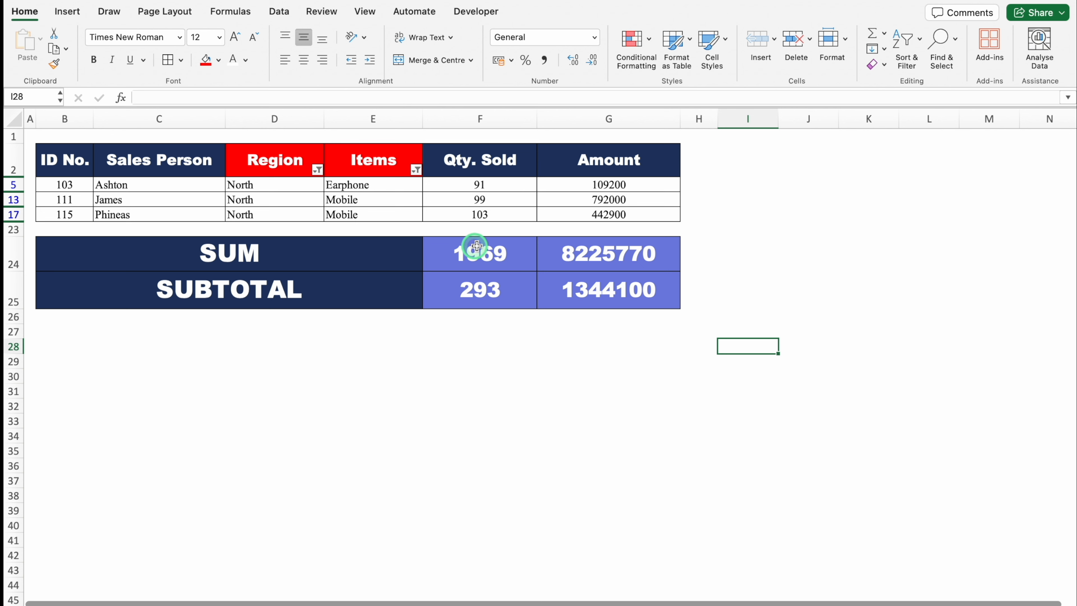
- Check the SUM formulas in F24 and G24 on the filtered table
left_click(488, 251)
left_click(588, 253)
left_click(491, 257)
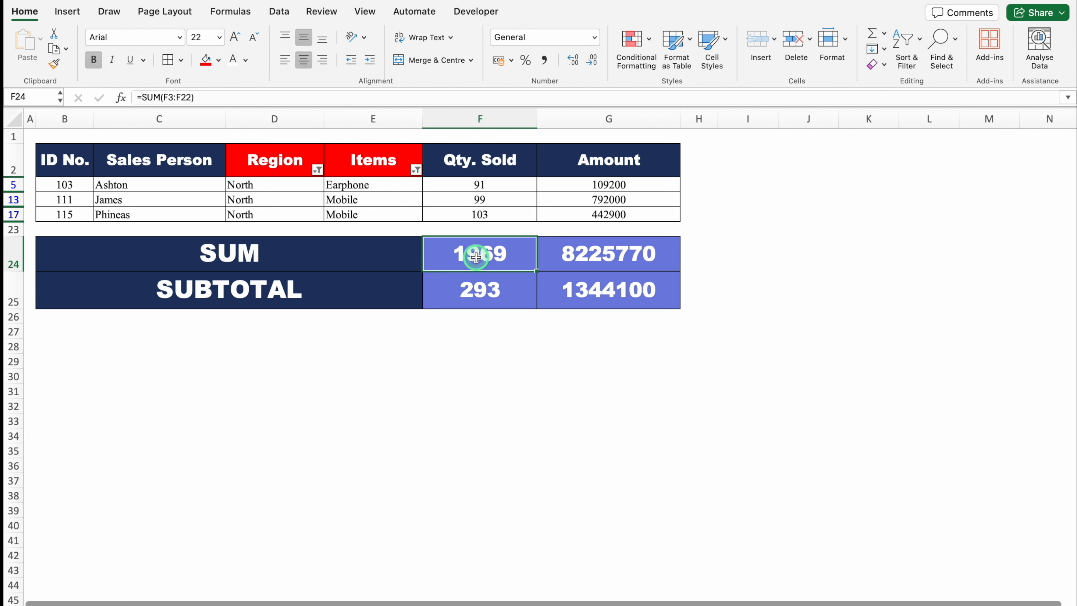
left_click(476, 344)
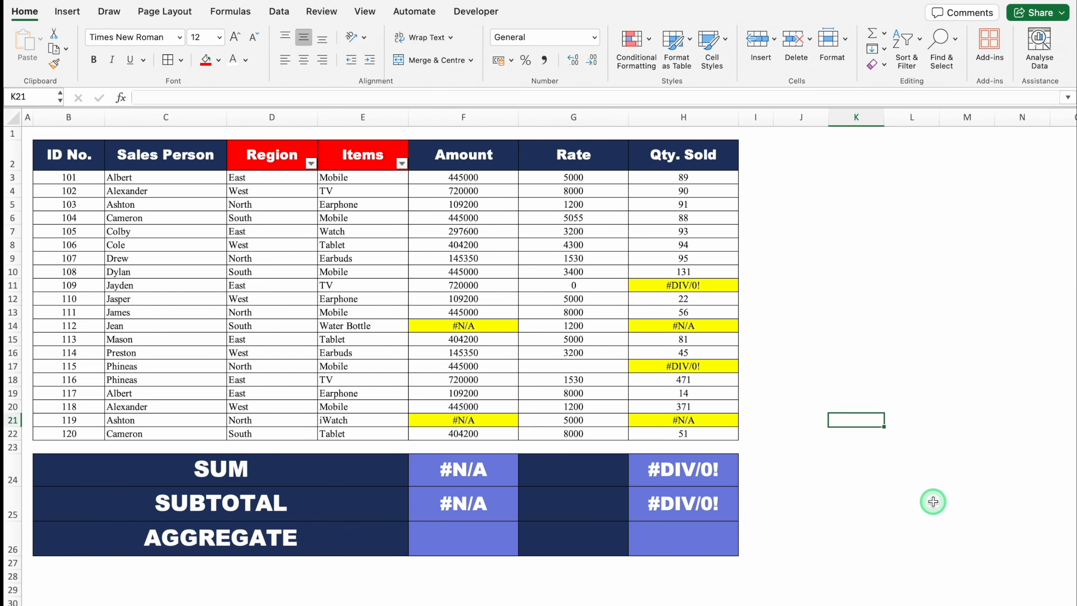
- Check the SUM and SUBTOTAL formulas in F24 and F25 and the Region and Items filter headers in the table with error values
left_click(454, 474)
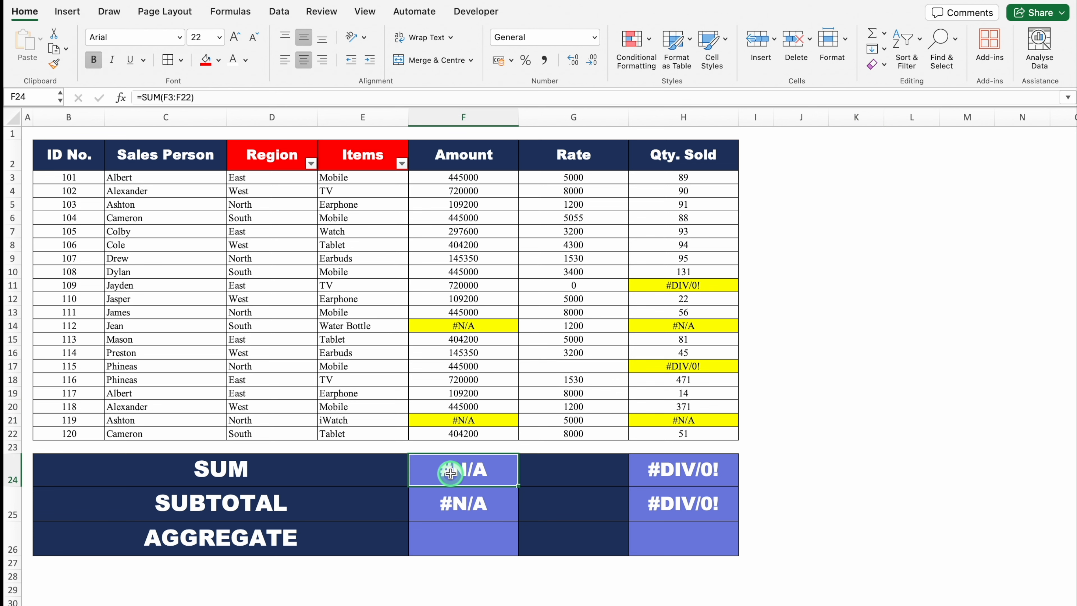
left_click(495, 503)
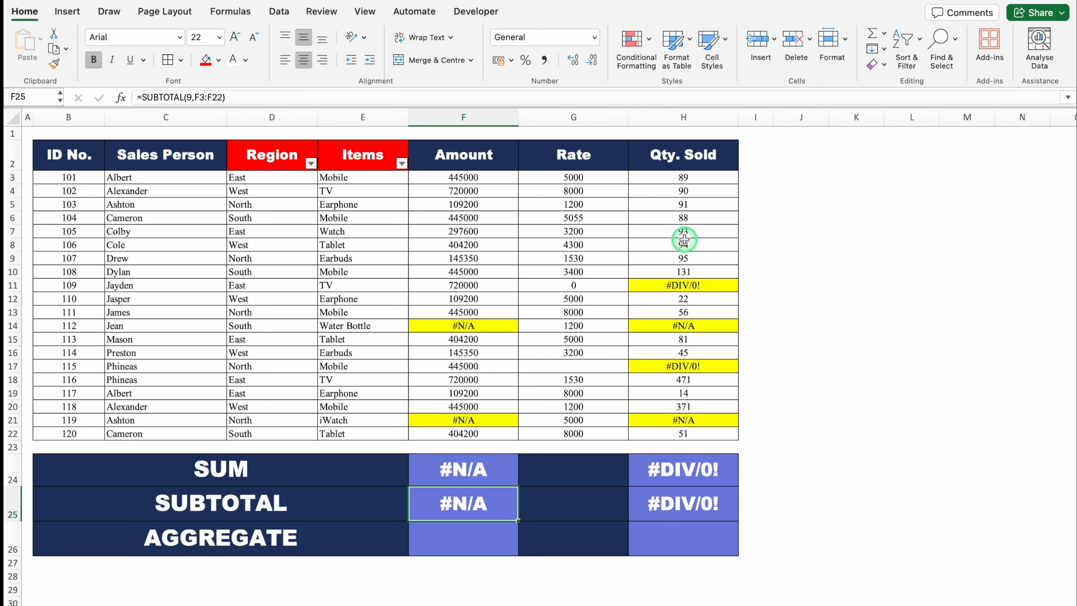
left_click(275, 156)
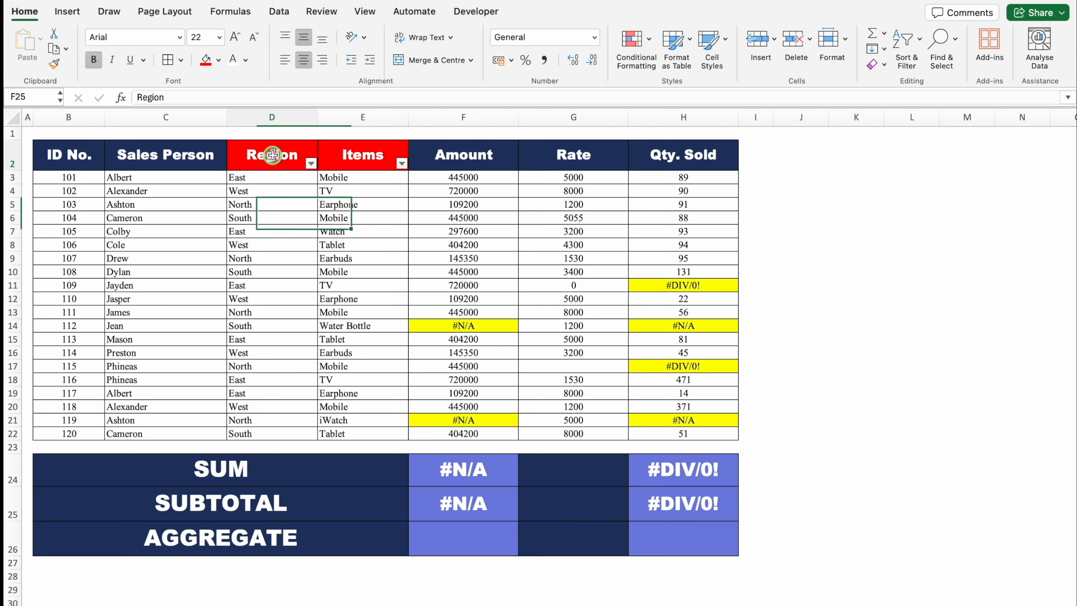
left_click(311, 163)
left_click(356, 155)
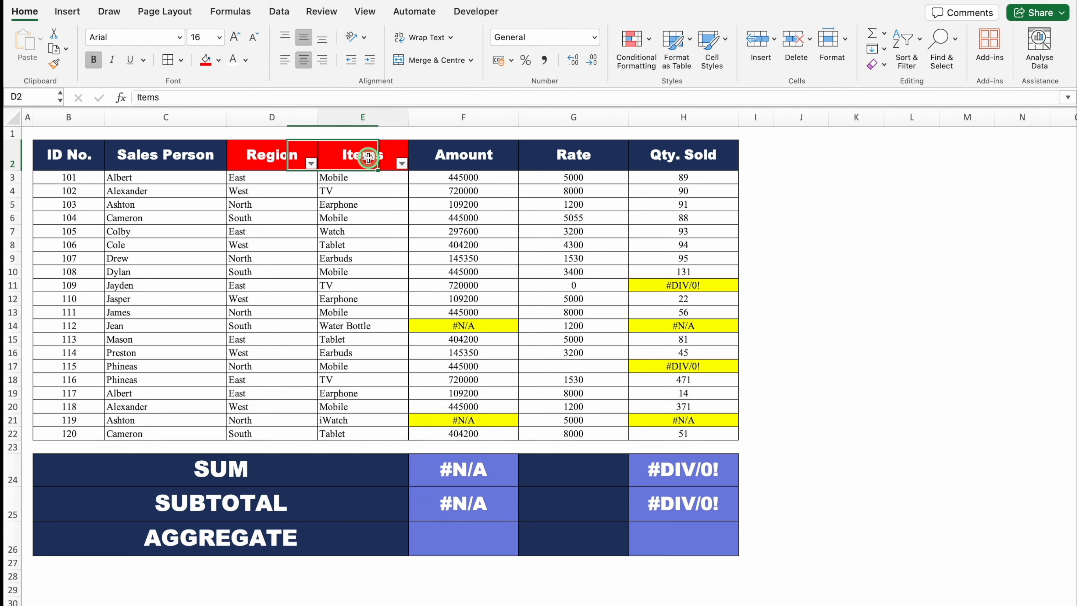
left_click(402, 163)
left_click(403, 164)
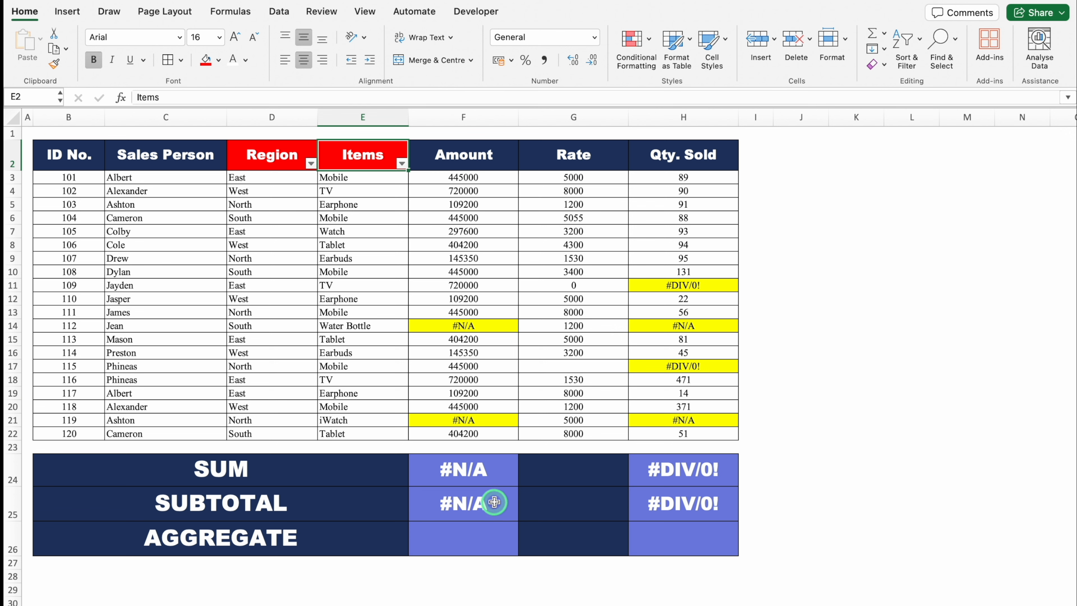
- Start an AGGREGATE formula in F26 with function number 9 (SUM)
left_click(480, 538)
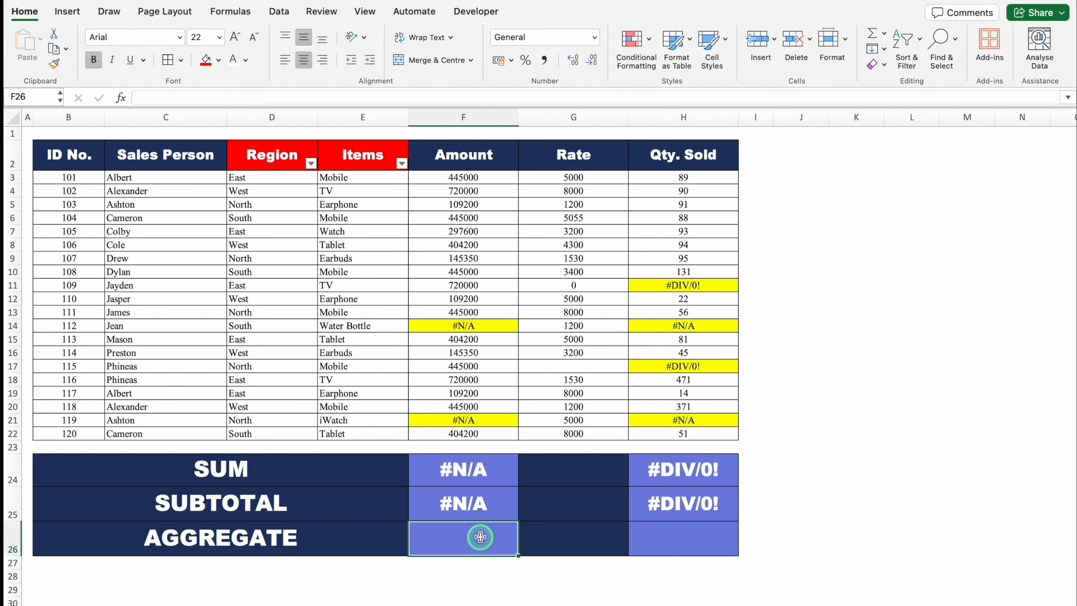
key("Down")
key("Down")
key("Down")
scroll(480, 537, "down", 5)
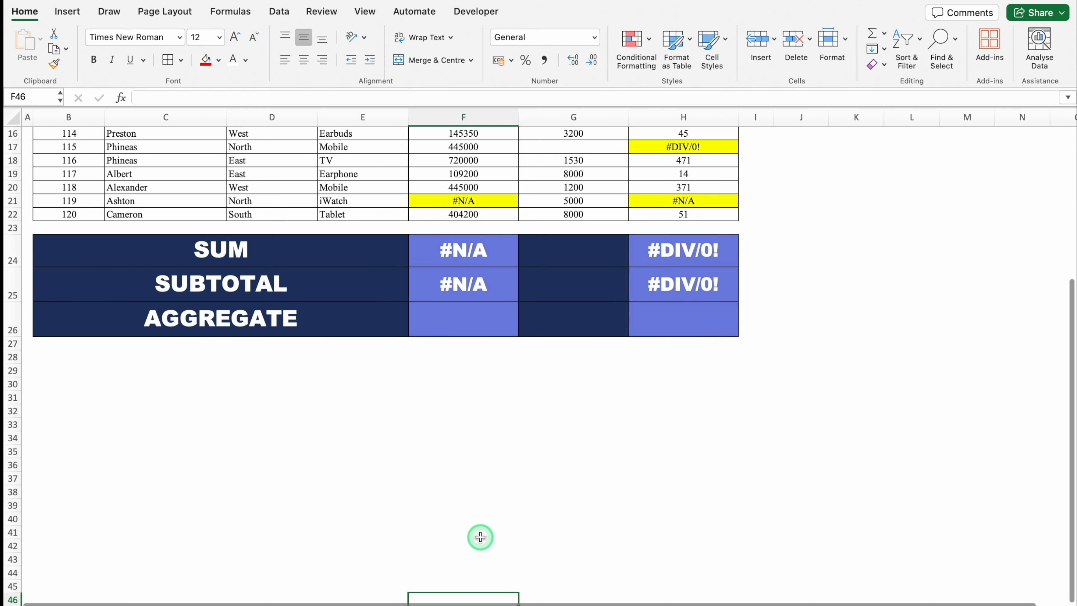
key("Up")
key("Up")
key("Up")
type("=AGG")
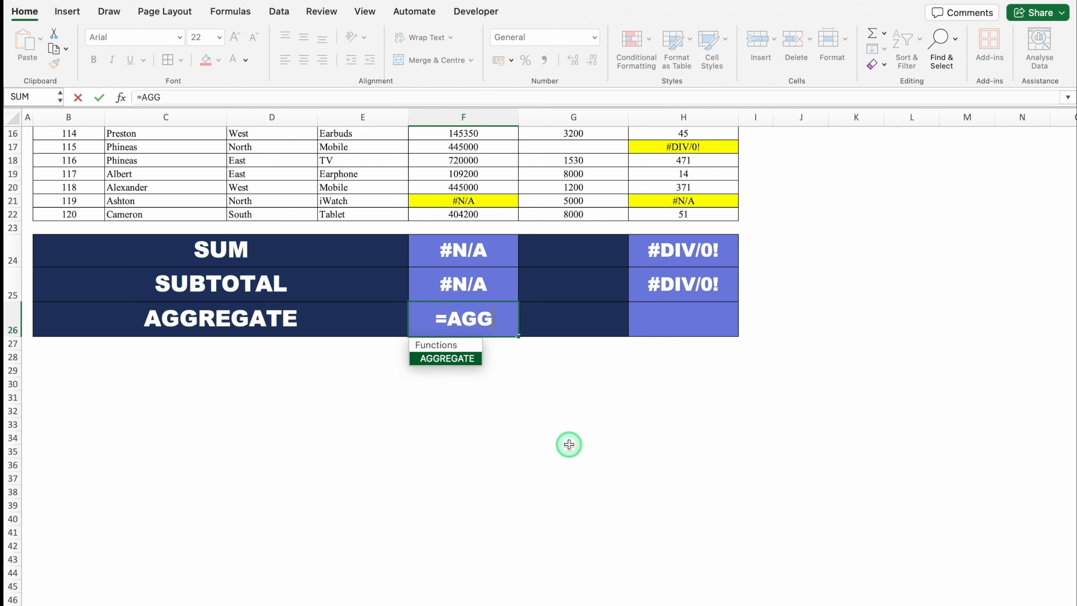
double_click(449, 362)
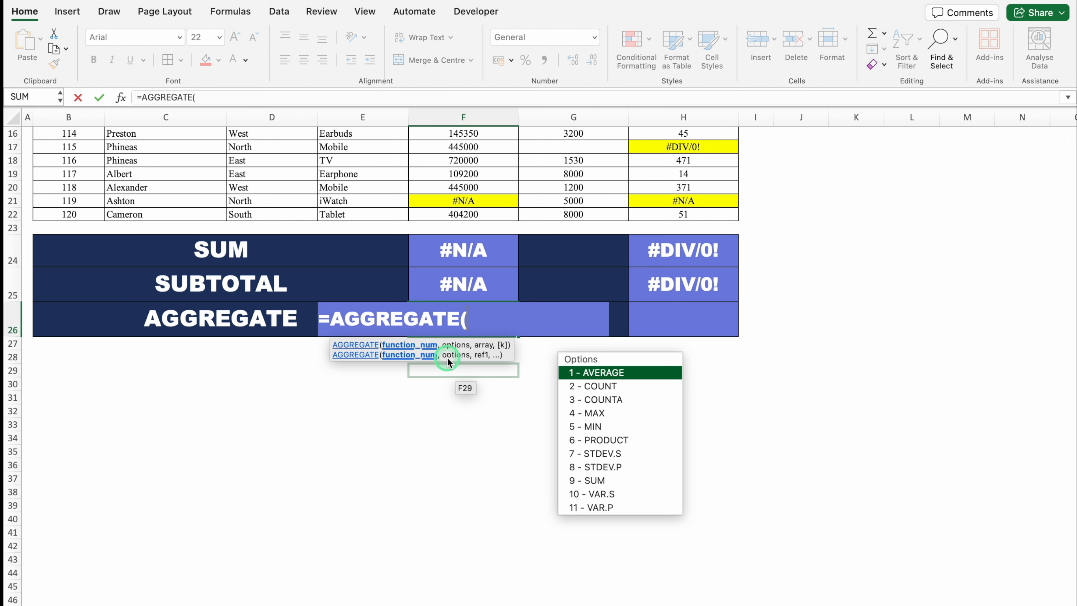
double_click(648, 480)
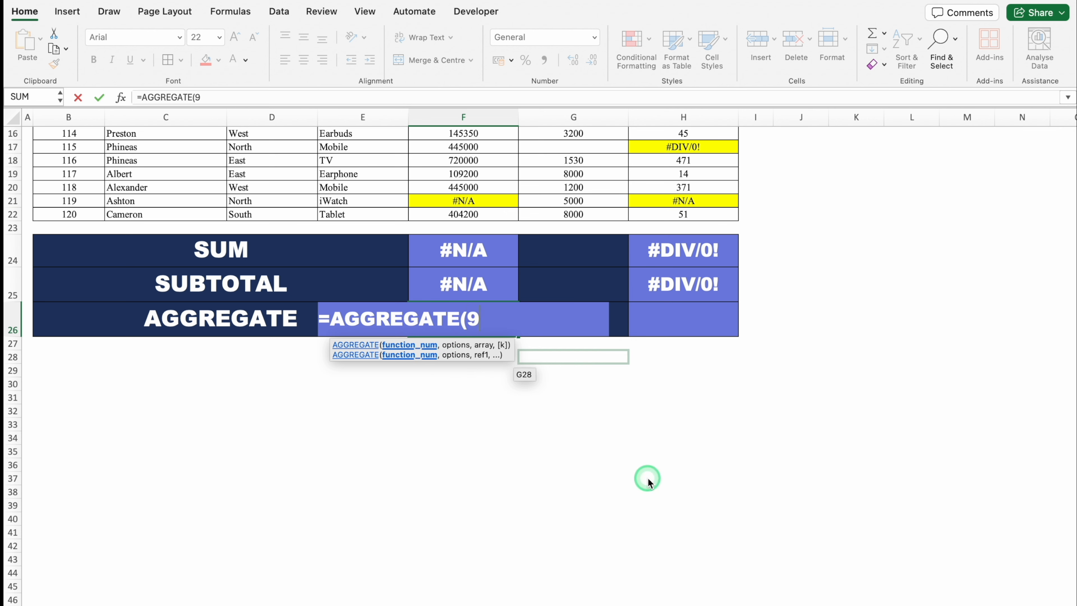
- Complete the F26 formula with option 7, ignoring hidden rows and error values, over the Amount range F3:F22
type(",")
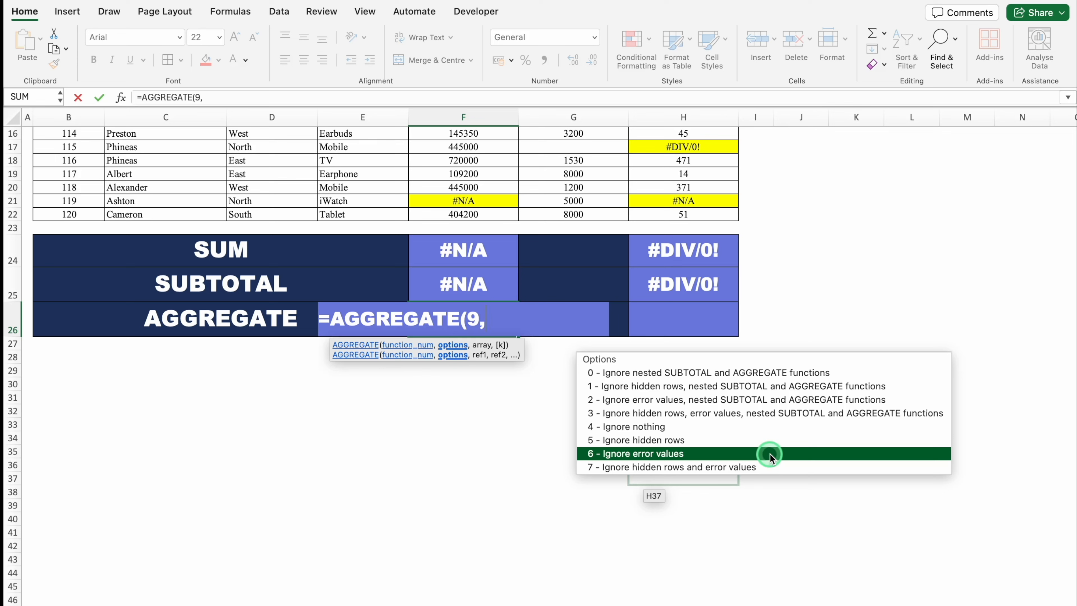
double_click(784, 467)
type(",")
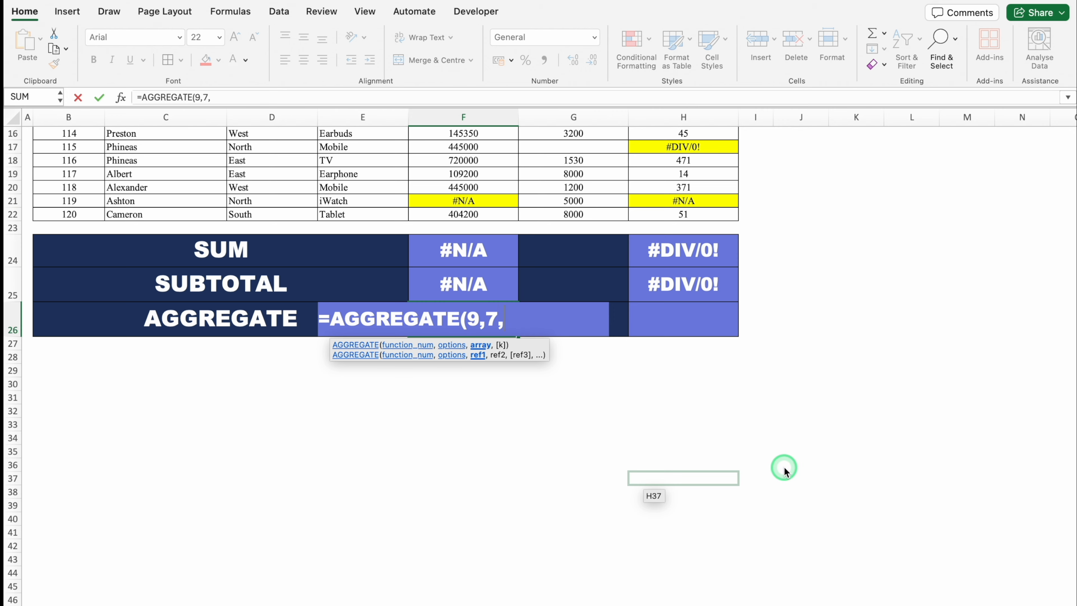
left_click_drag(1072, 409, 1059, 253)
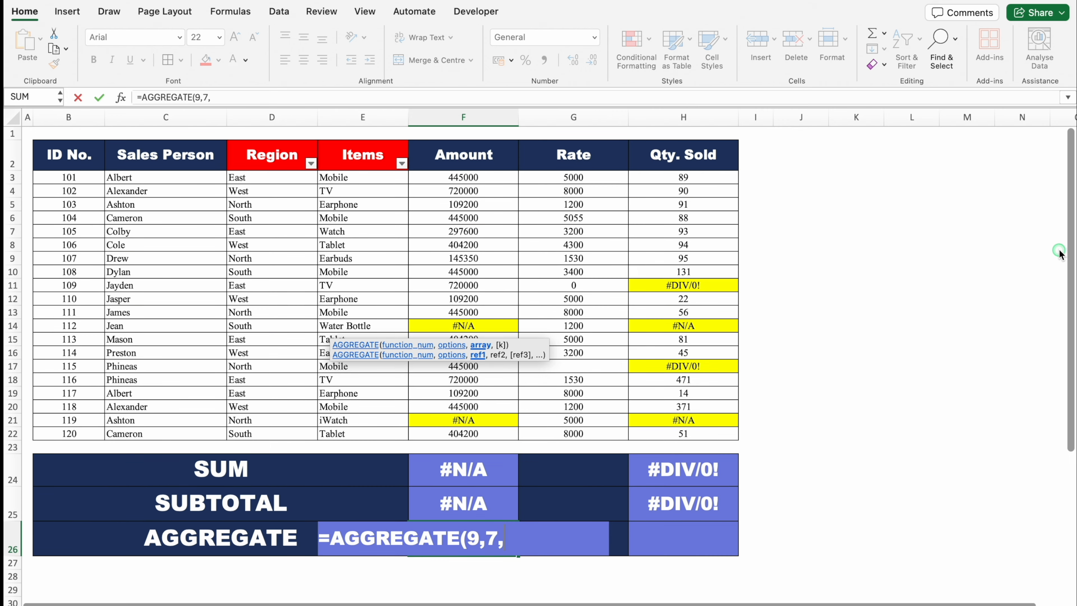
left_click(470, 178)
left_click_drag(471, 178, 480, 432)
type(")")
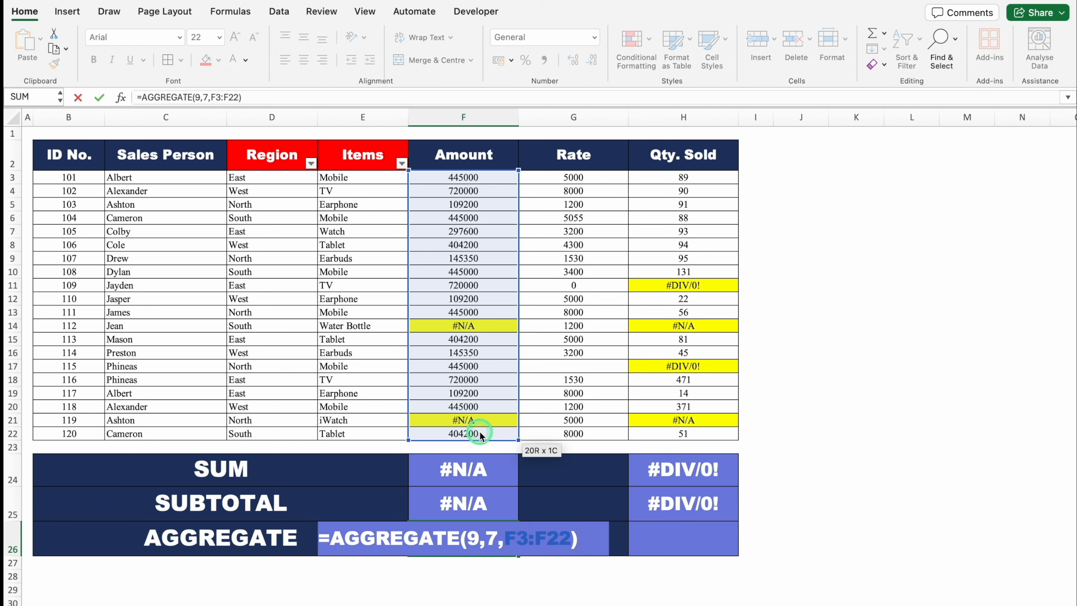
key("Return")
- Copy the AGGREGATE formula from F26 to H26 and format H26 to show no decimal places
left_click(502, 536)
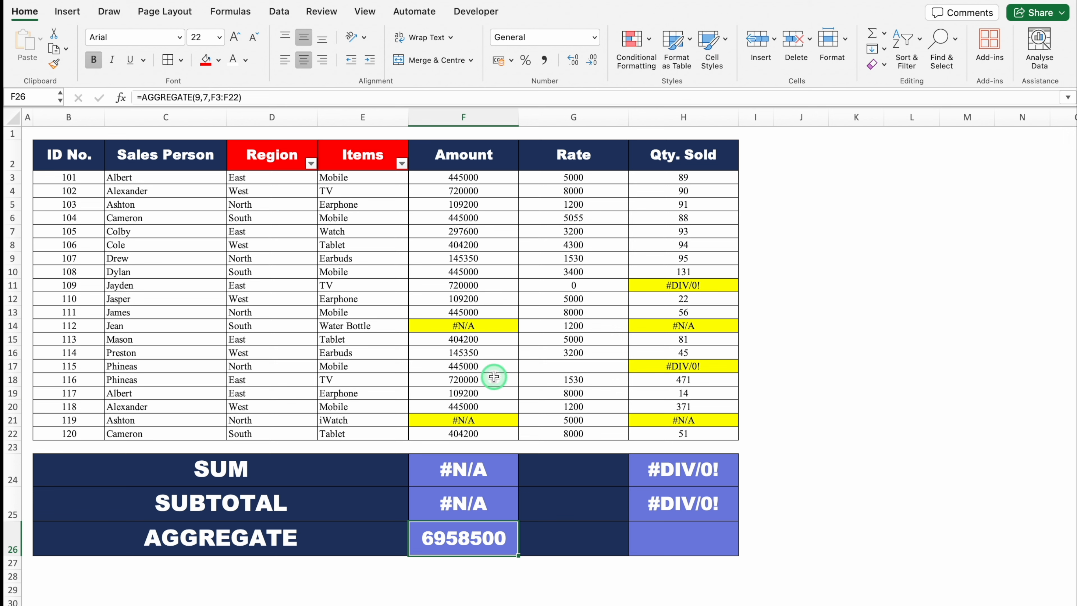
key("super+c")
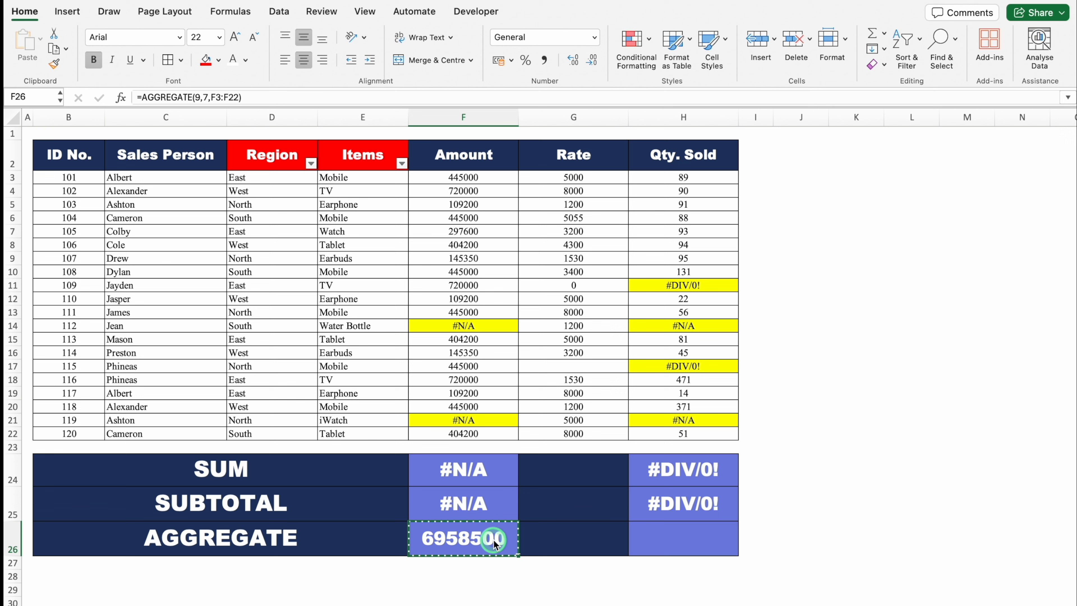
left_click(659, 542)
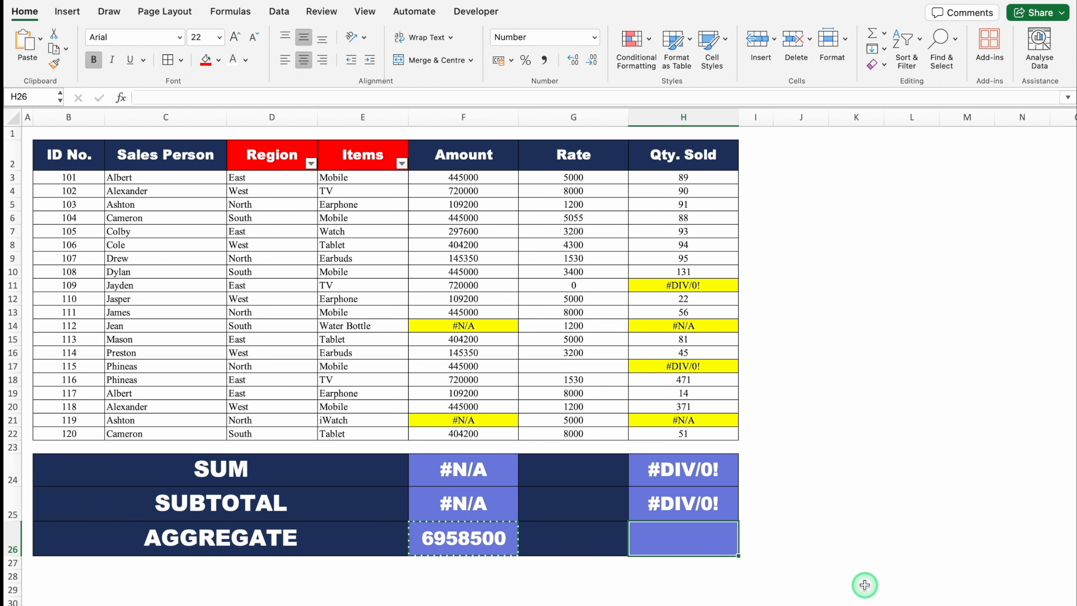
key("super+v")
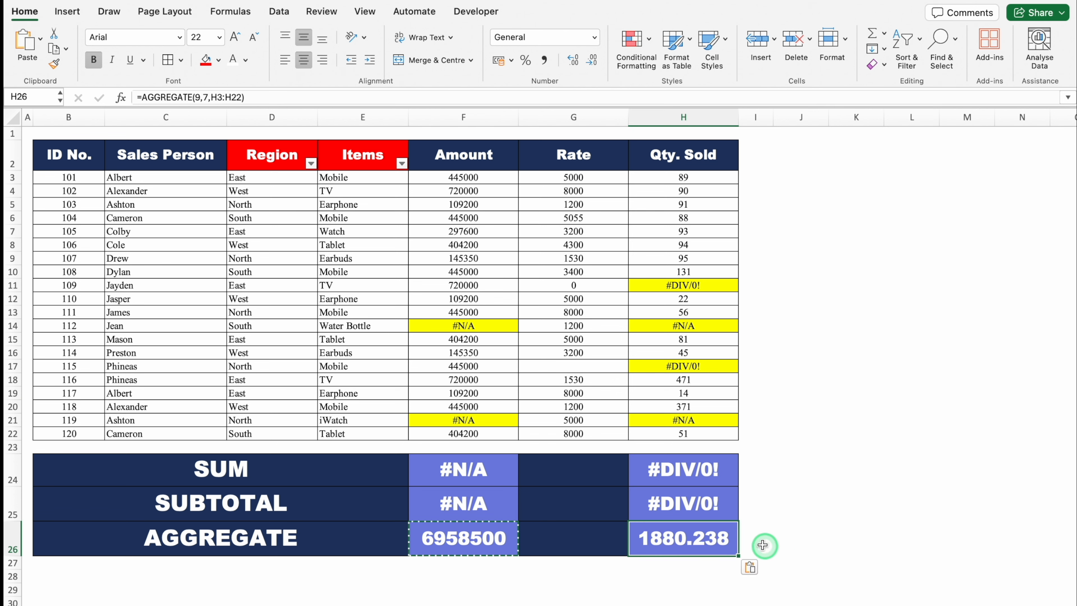
left_click(592, 61)
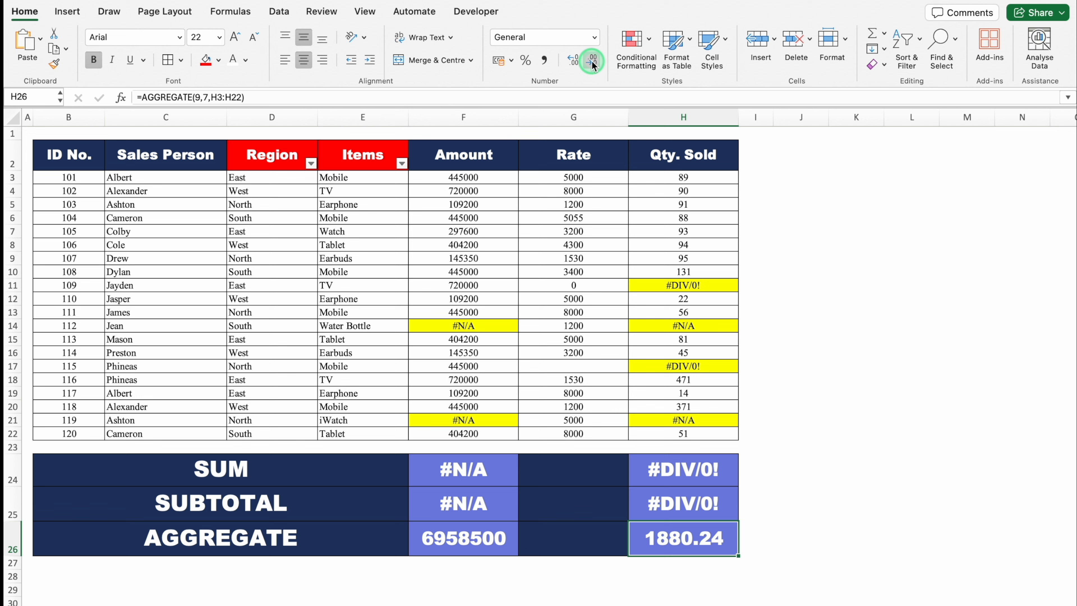
left_click(592, 61)
left_click(592, 62)
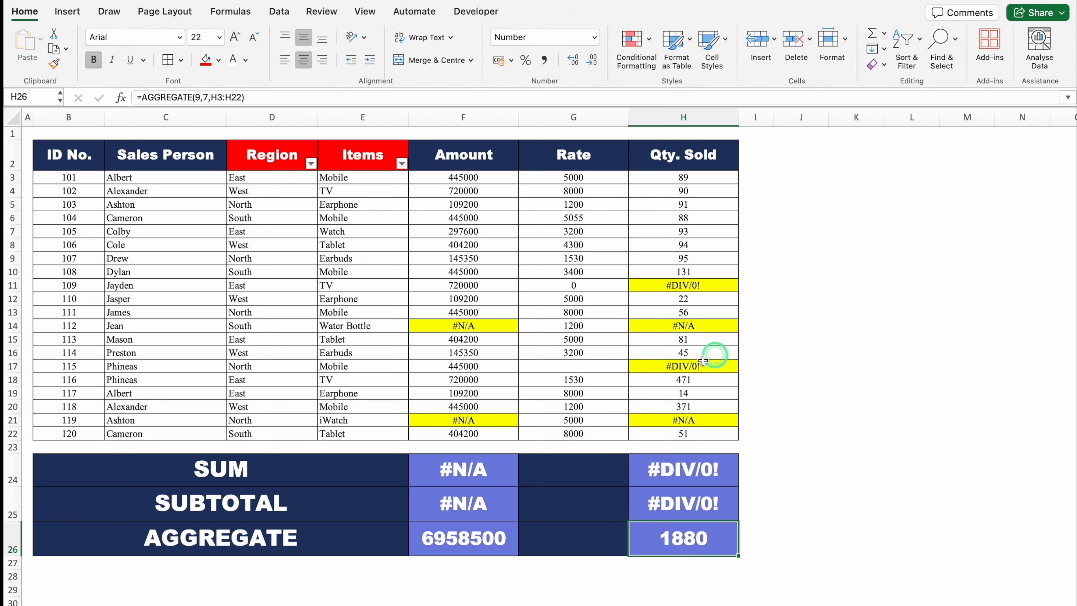
- Filter the Region column to show only East and close the filter options
left_click(290, 155)
left_click(311, 163)
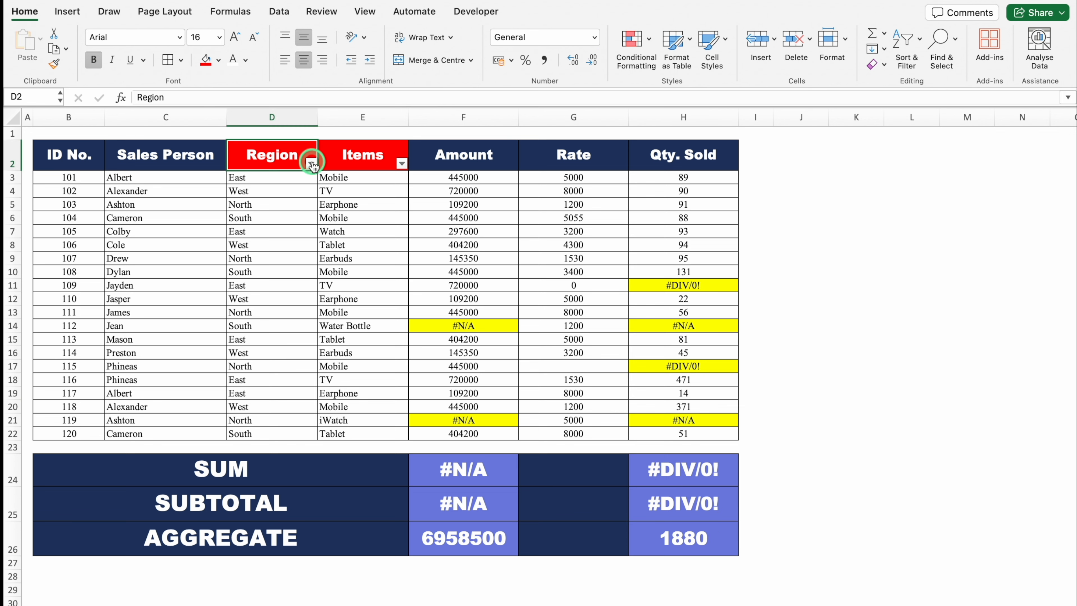
left_click(357, 333)
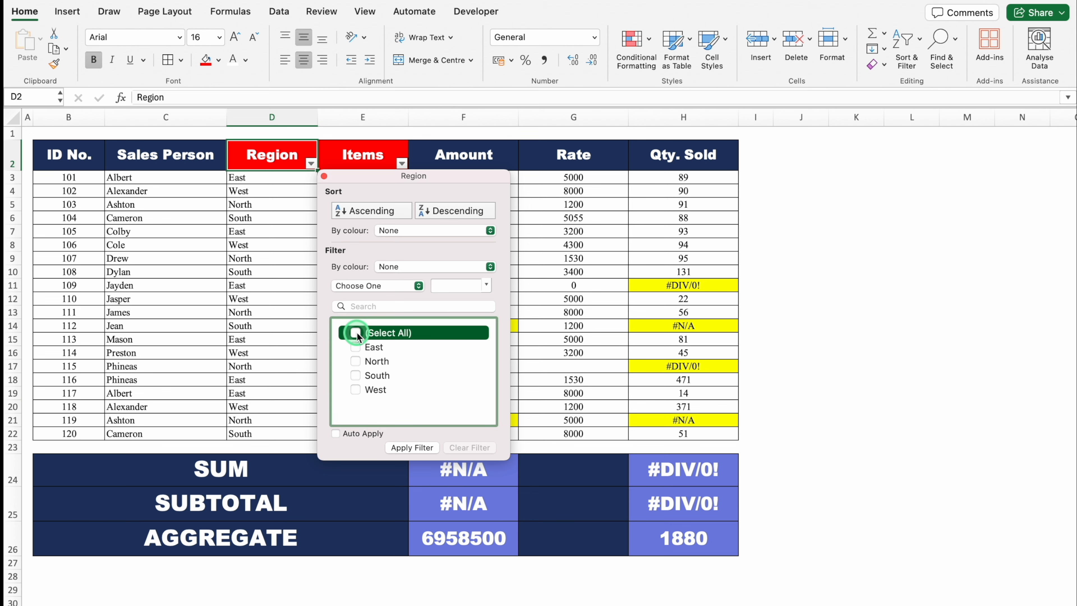
left_click(355, 347)
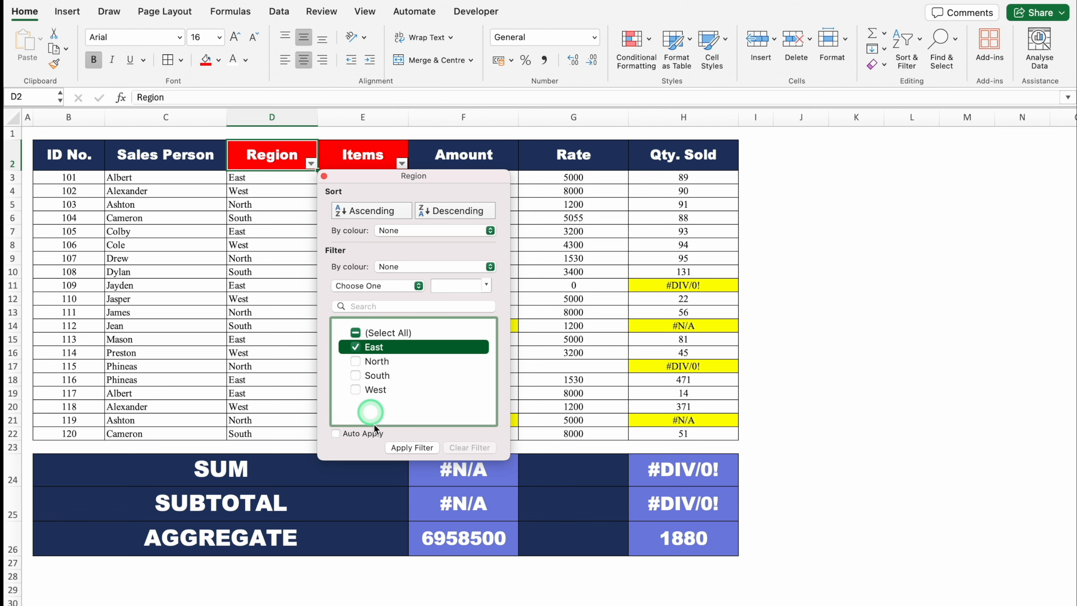
left_click(412, 448)
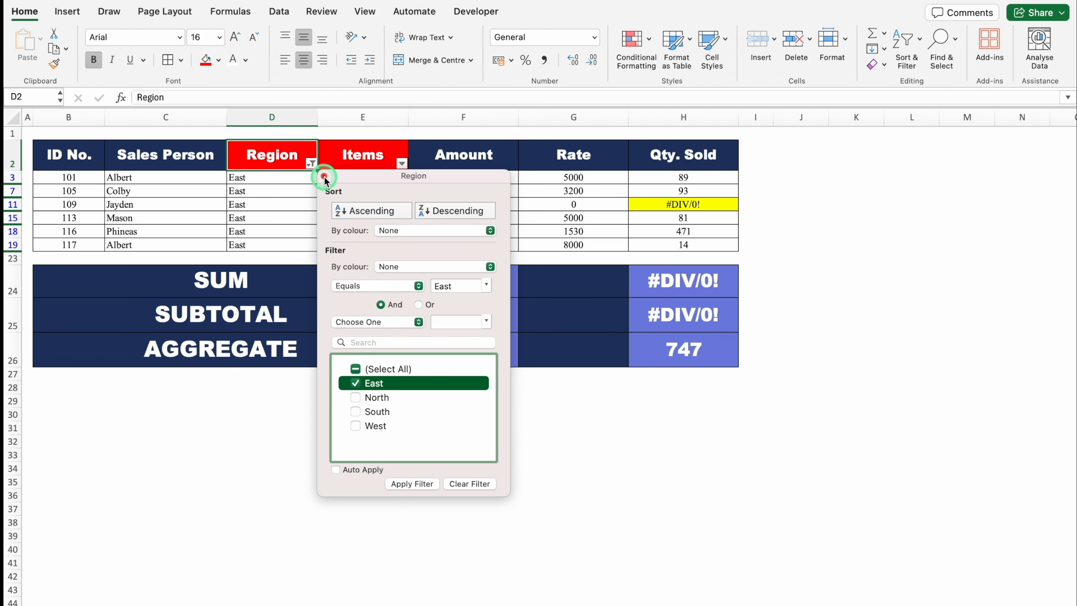
left_click(313, 164)
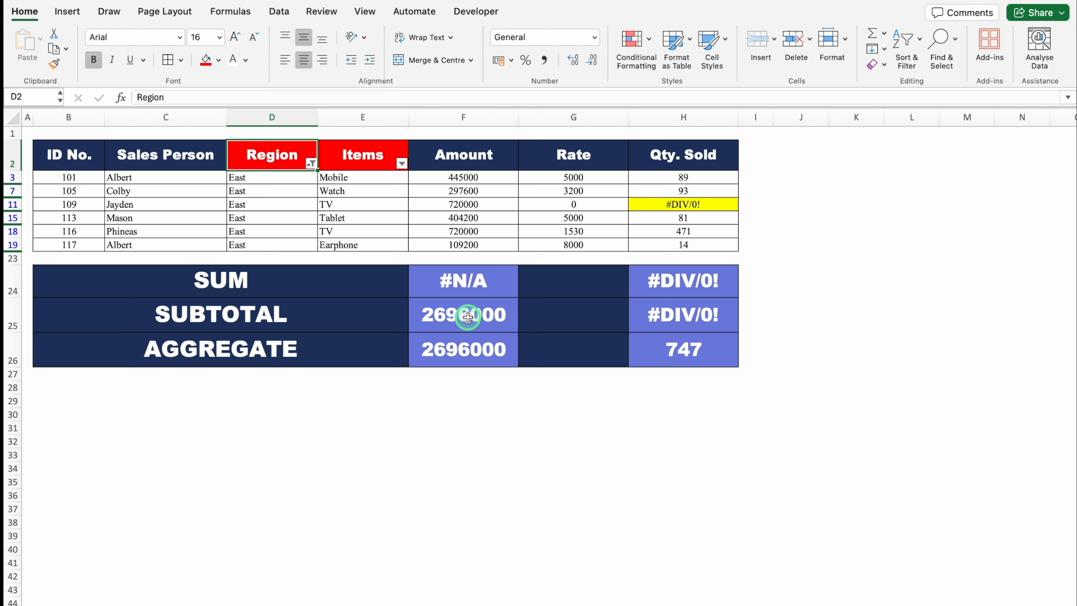
- Filter the Items column to show only TV and Watch and close the filter options
left_click(402, 163)
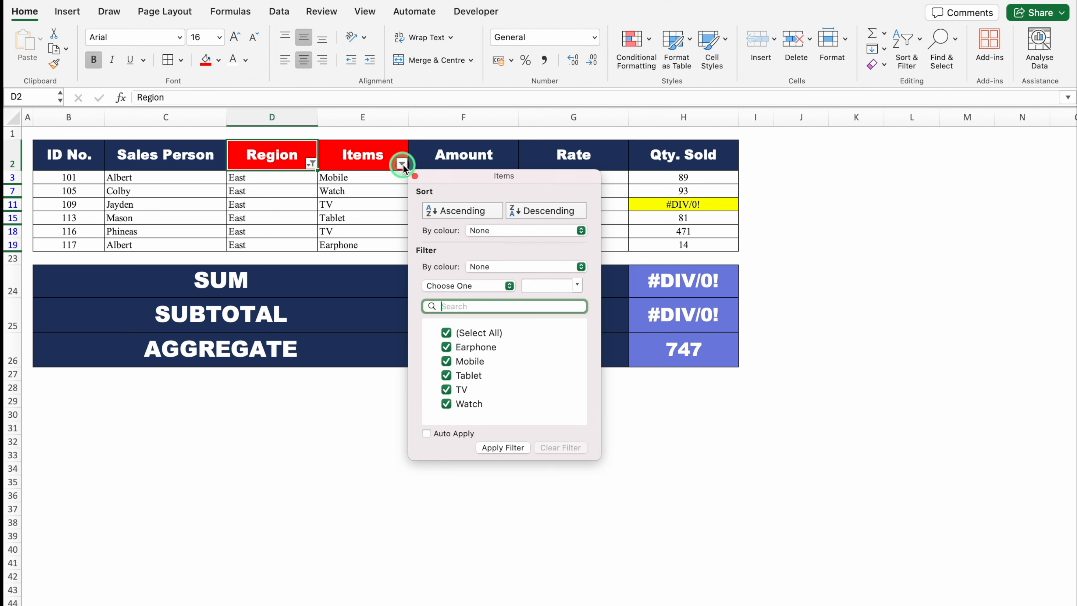
left_click(446, 333)
left_click(447, 390)
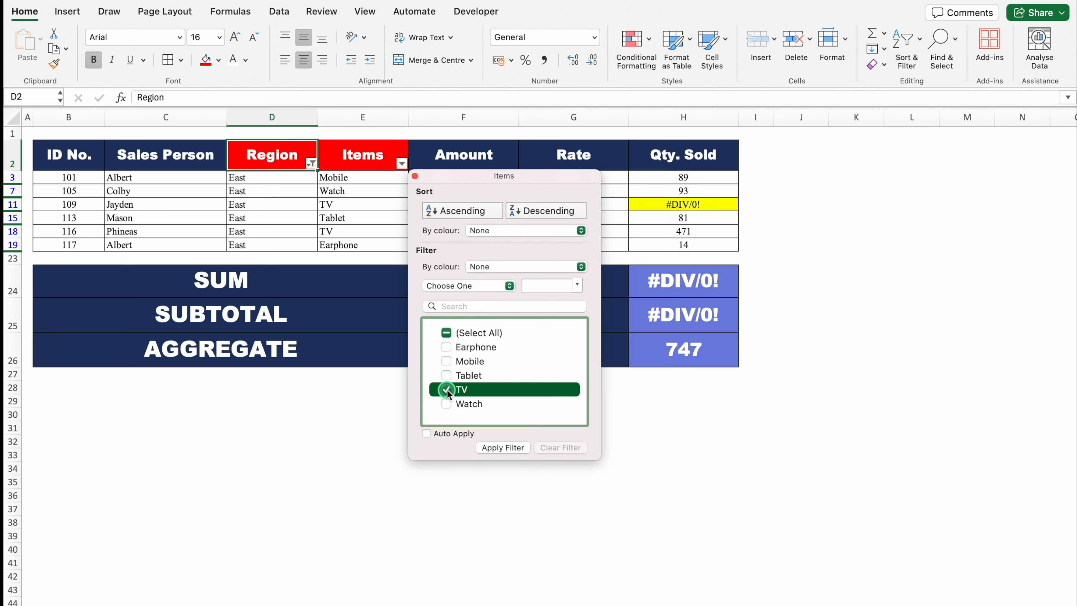
left_click(446, 404)
left_click(503, 447)
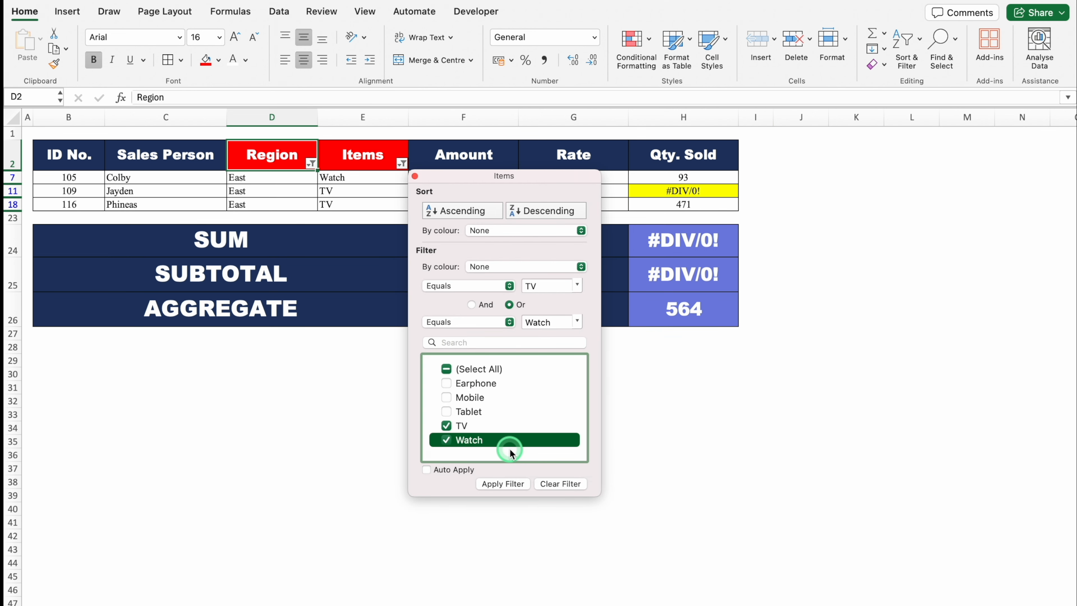
left_click(415, 175)
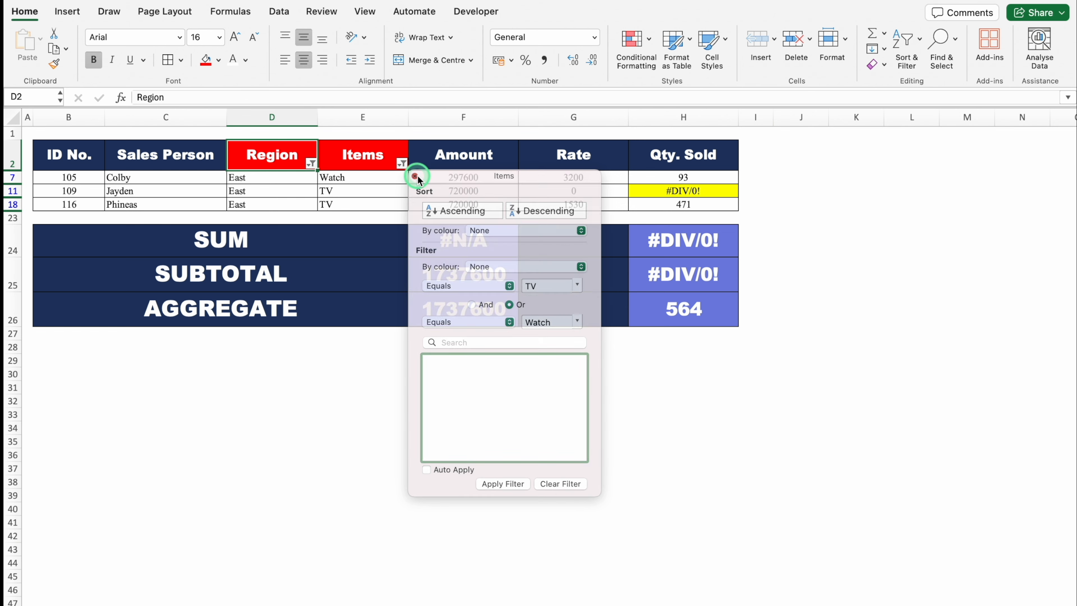
- Check the SUBTOTAL formula in H25 and the AGGREGATE formula in H26 on the filtered table
left_click(711, 282)
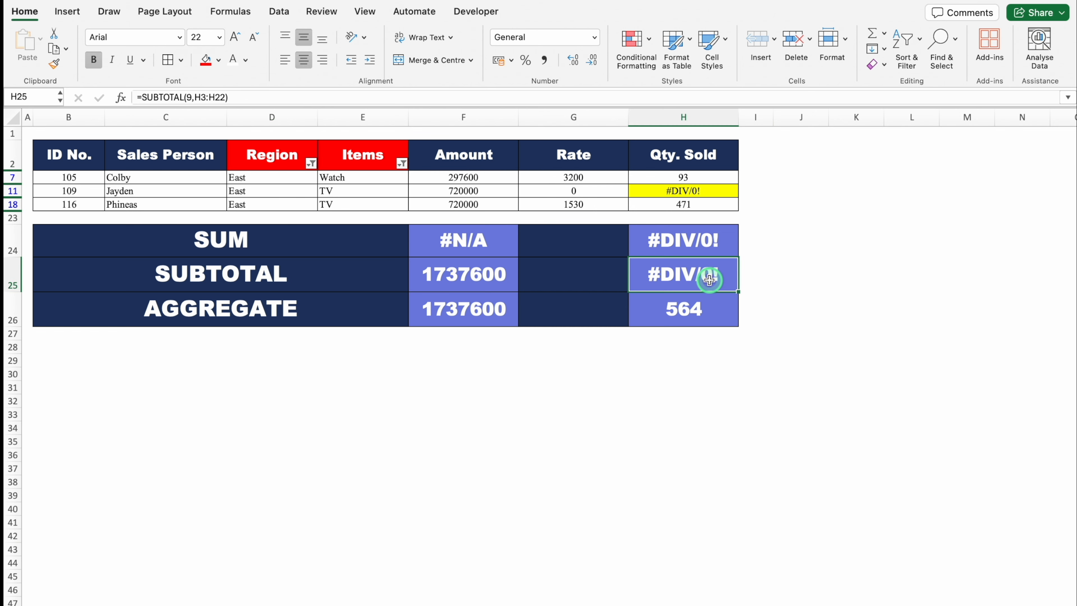
left_click(685, 308)
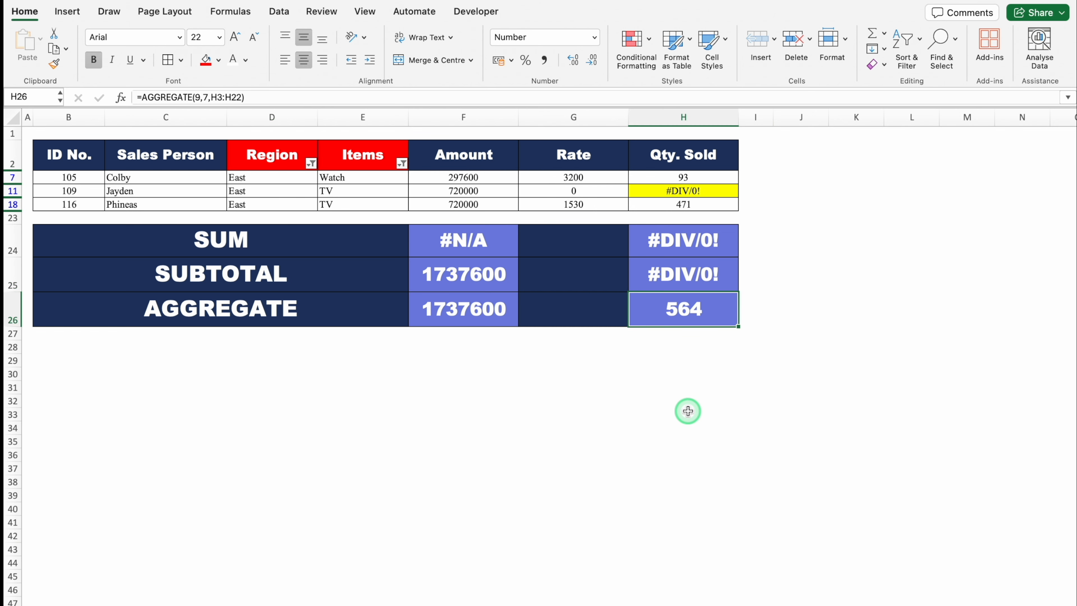